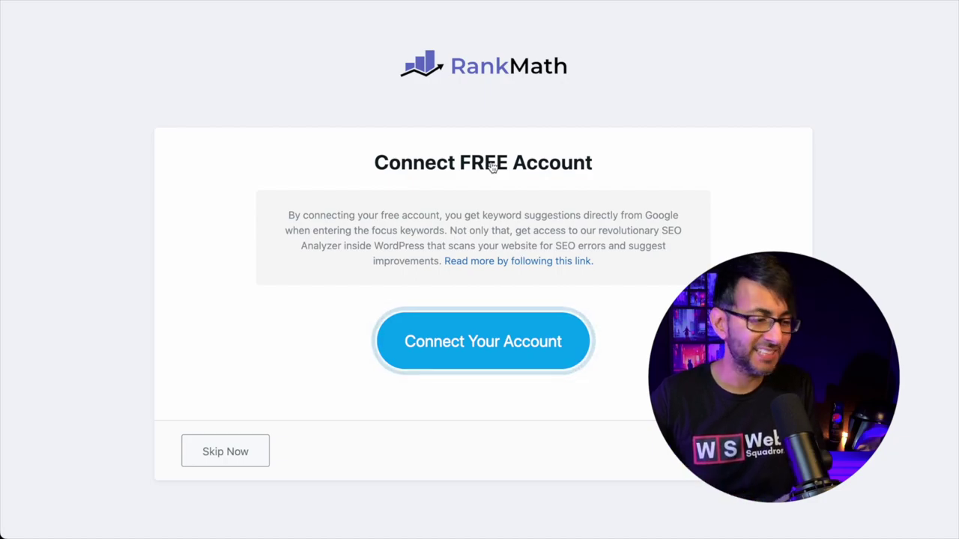
- Connect a free Rank Math account and save the default site, analytics and sitemap settings
{"action": "left_click", "coordinate": [450, 339]}
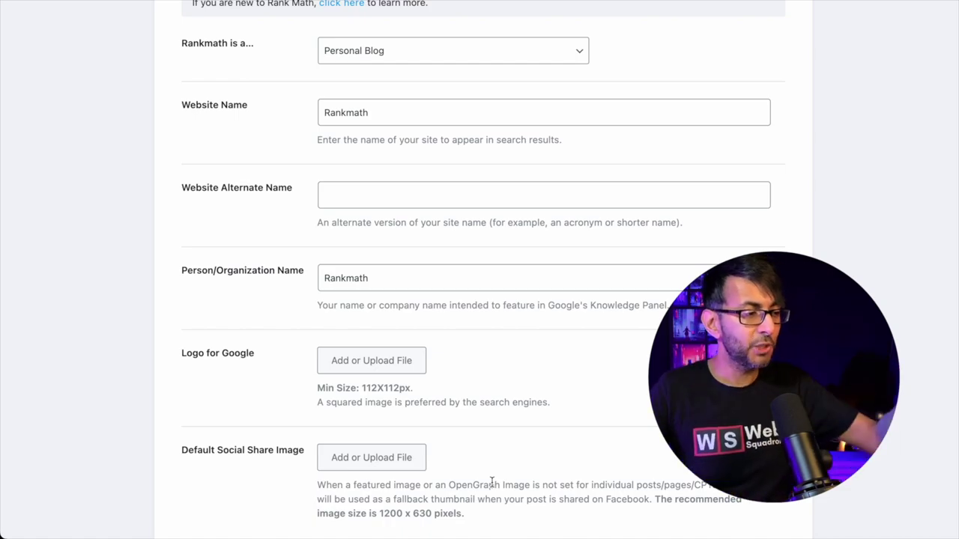
{"action": "scroll", "coordinate": [551, 468], "scroll_direction": "down", "scroll_amount": 5}
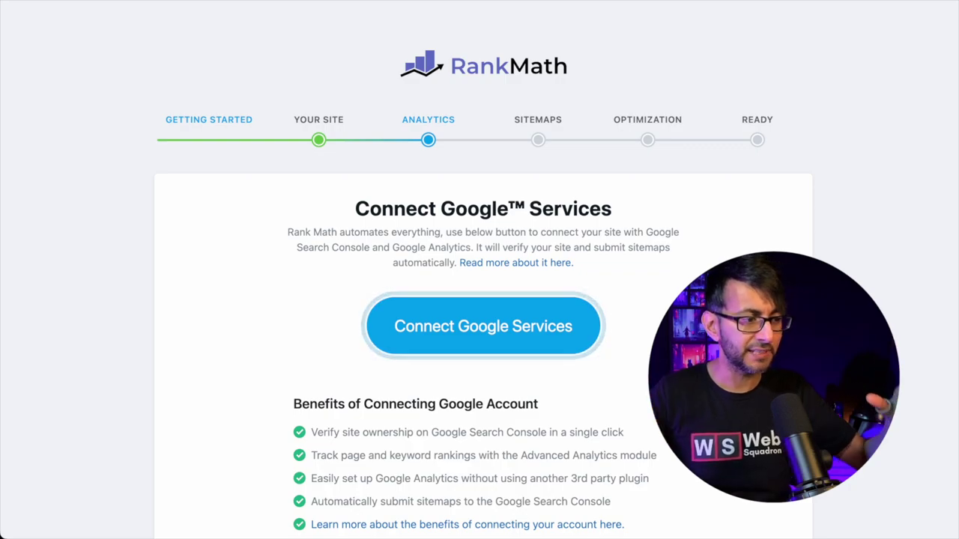
{"action": "scroll", "coordinate": [483, 282], "scroll_direction": "down", "scroll_amount": 1}
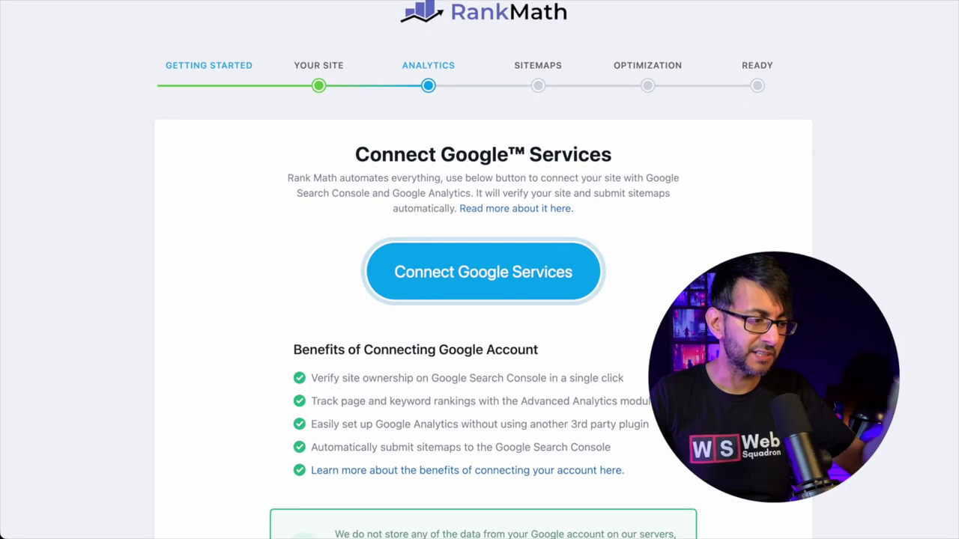
{"action": "scroll", "coordinate": [574, 267], "scroll_direction": "down", "scroll_amount": 2}
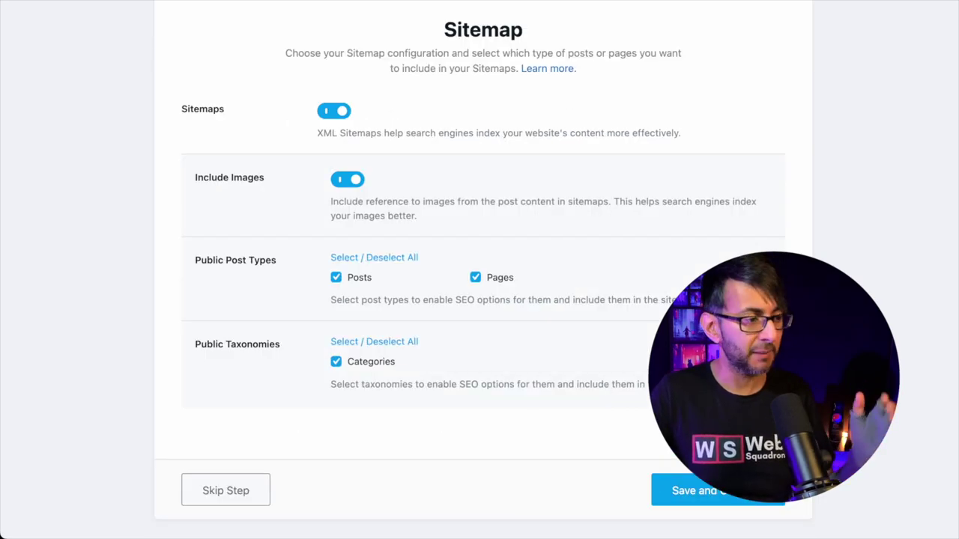
{"action": "left_click", "coordinate": [719, 493]}
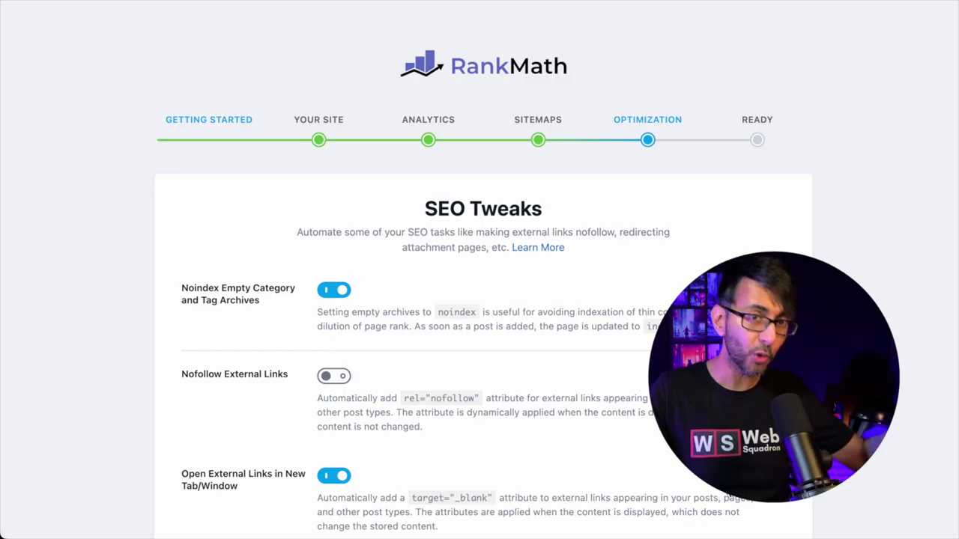
- Save the default SEO tweaks to finish the basic wizard and begin the advanced setup
{"action": "scroll", "coordinate": [625, 482], "scroll_direction": "down", "scroll_amount": 5}
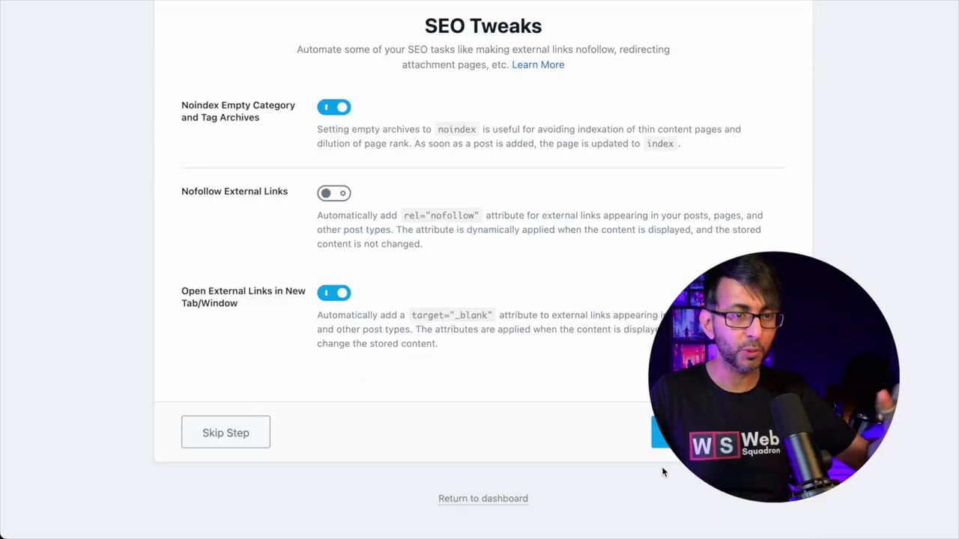
{"action": "left_click", "coordinate": [696, 433]}
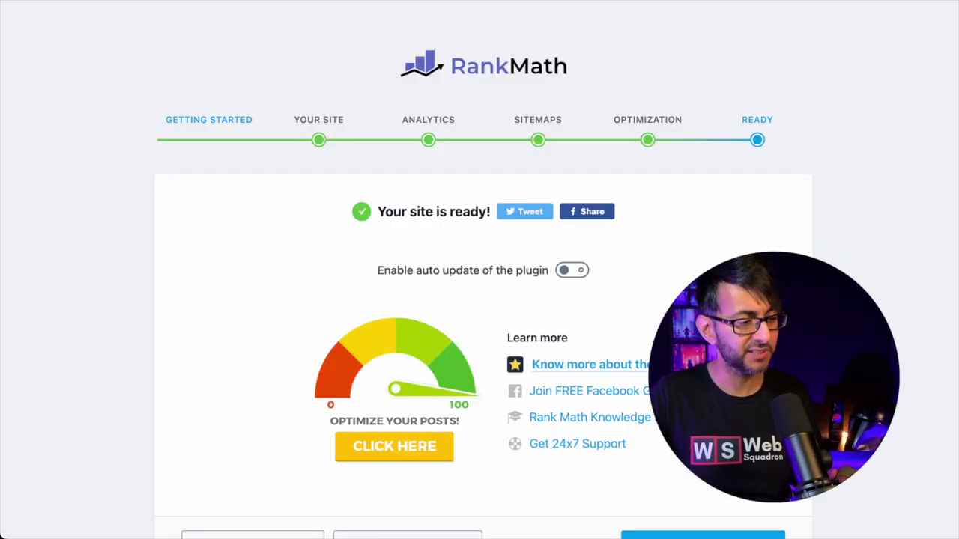
{"action": "scroll", "coordinate": [715, 446], "scroll_direction": "down", "scroll_amount": 1}
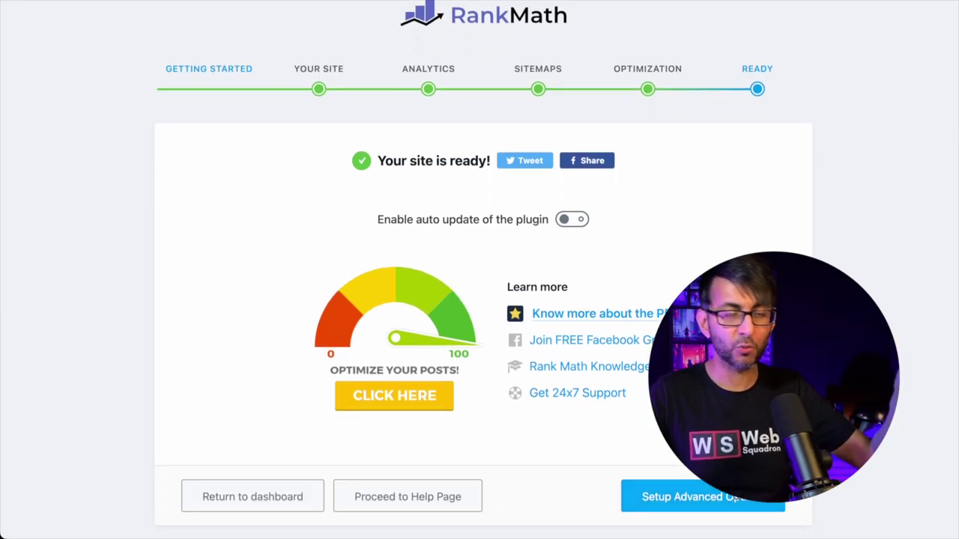
{"action": "left_click", "coordinate": [737, 499]}
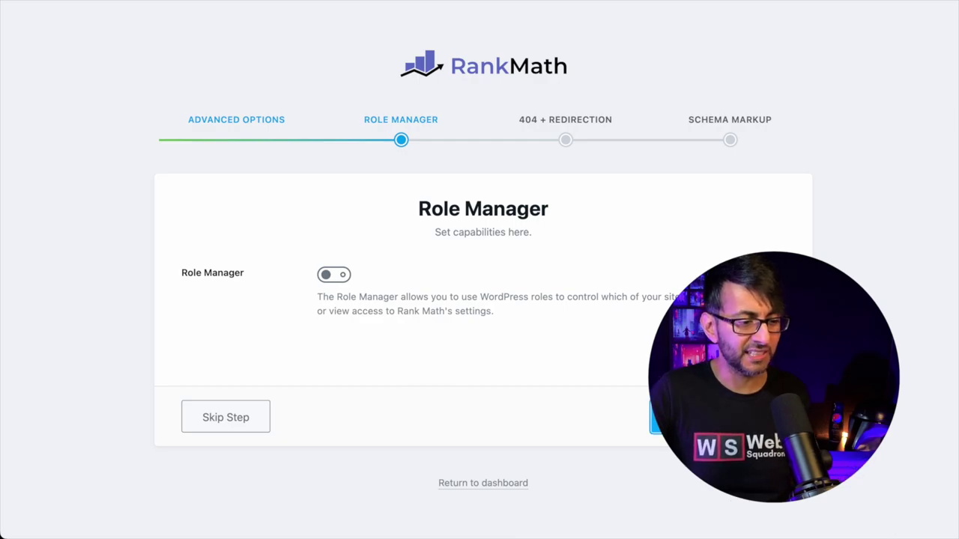
- Save the Role Manager step and keep 404 Monitor and Redirections turned on
{"action": "left_click", "coordinate": [659, 417]}
{"action": "scroll", "coordinate": [620, 389], "scroll_direction": "down", "scroll_amount": 3}
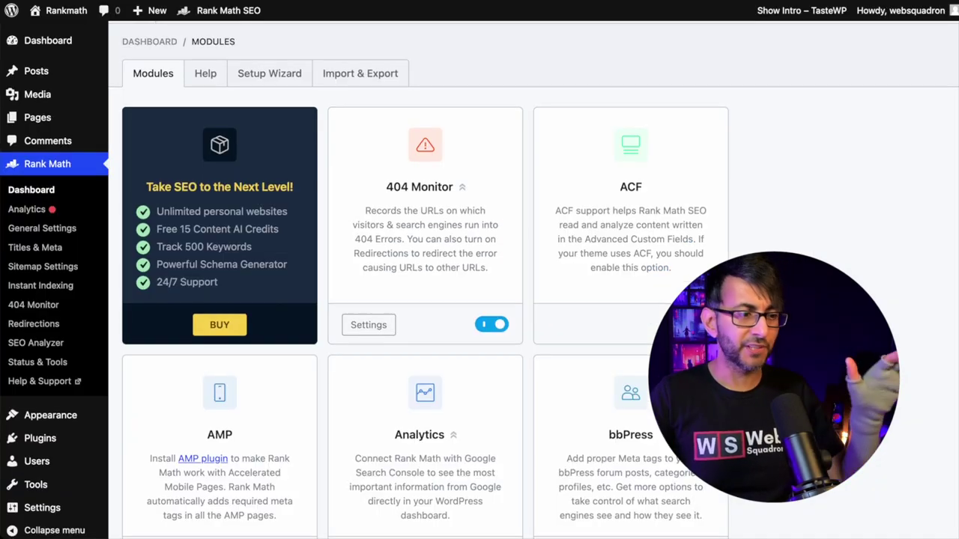
{"action": "scroll", "coordinate": [479, 299], "scroll_direction": "down", "scroll_amount": 2}
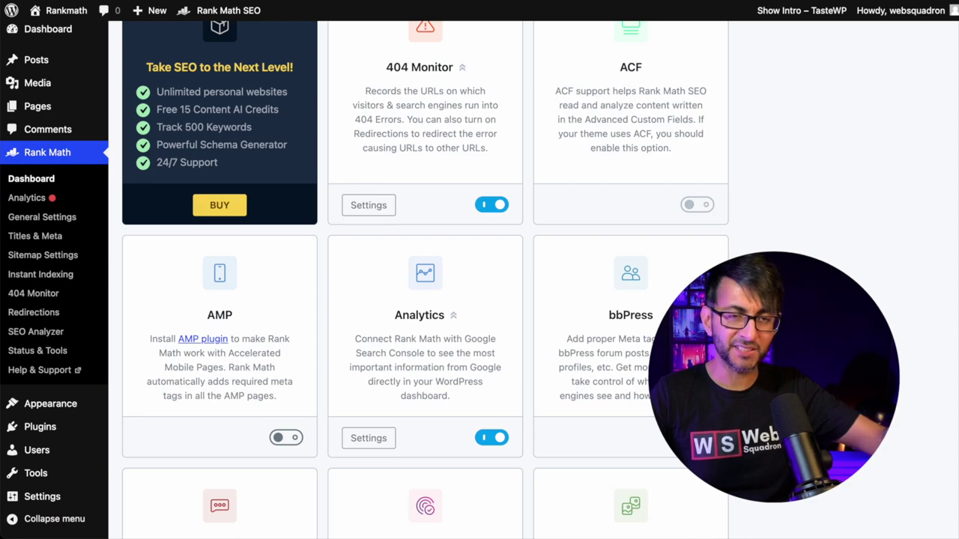
- Scroll through the Rank Math module cards on the modules dashboard
{"action": "scroll", "coordinate": [364, 279], "scroll_direction": "up", "scroll_amount": 1}
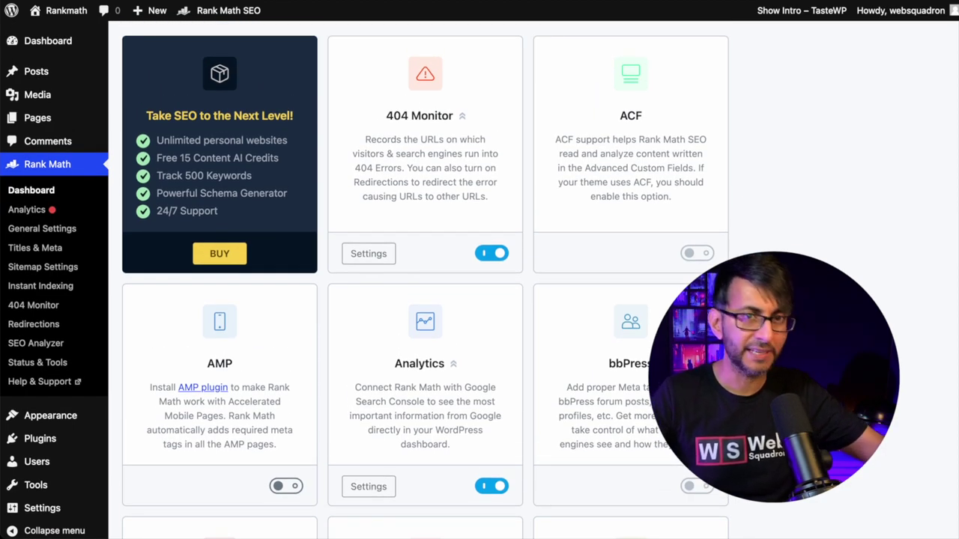
{"action": "scroll", "coordinate": [424, 299], "scroll_direction": "down", "scroll_amount": 3}
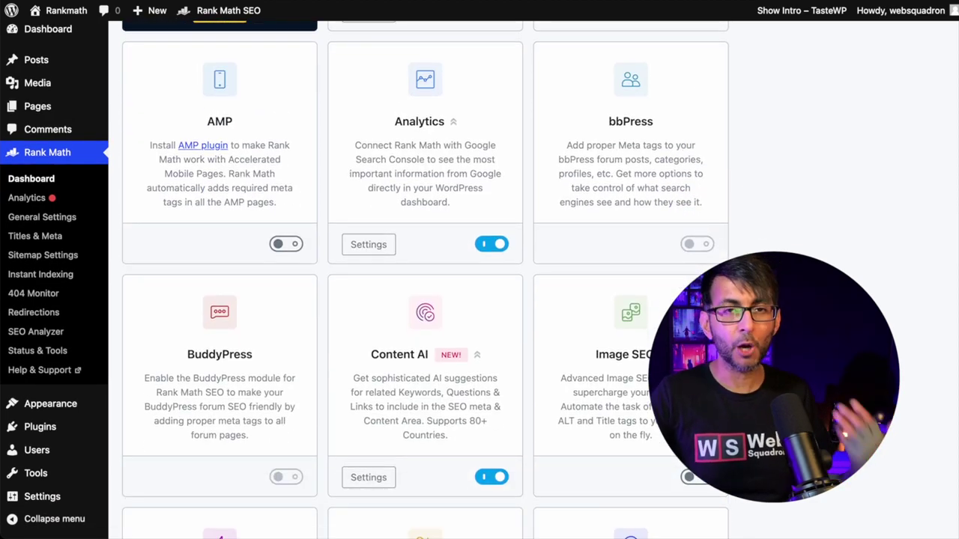
{"action": "scroll", "coordinate": [425, 299], "scroll_direction": "down", "scroll_amount": 2}
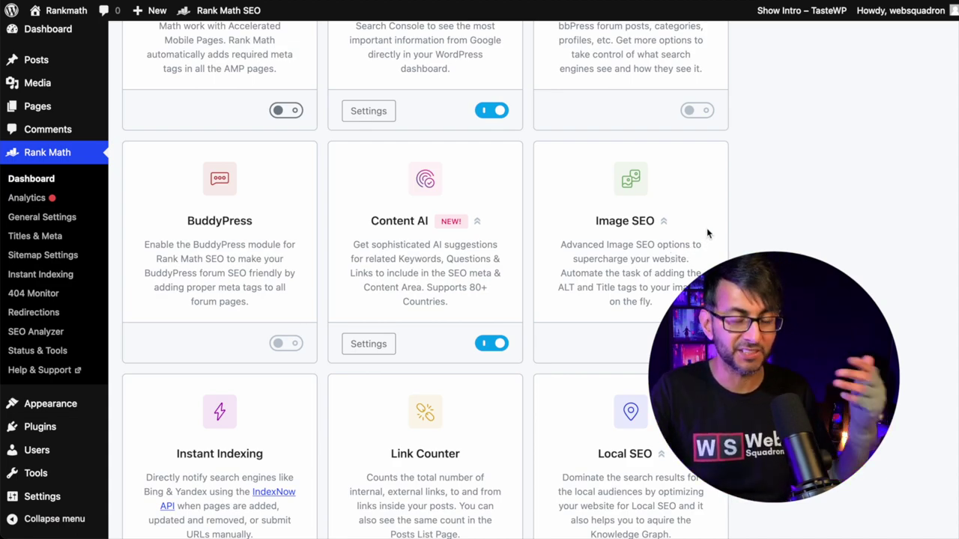
{"action": "scroll", "coordinate": [514, 289], "scroll_direction": "down", "scroll_amount": 3}
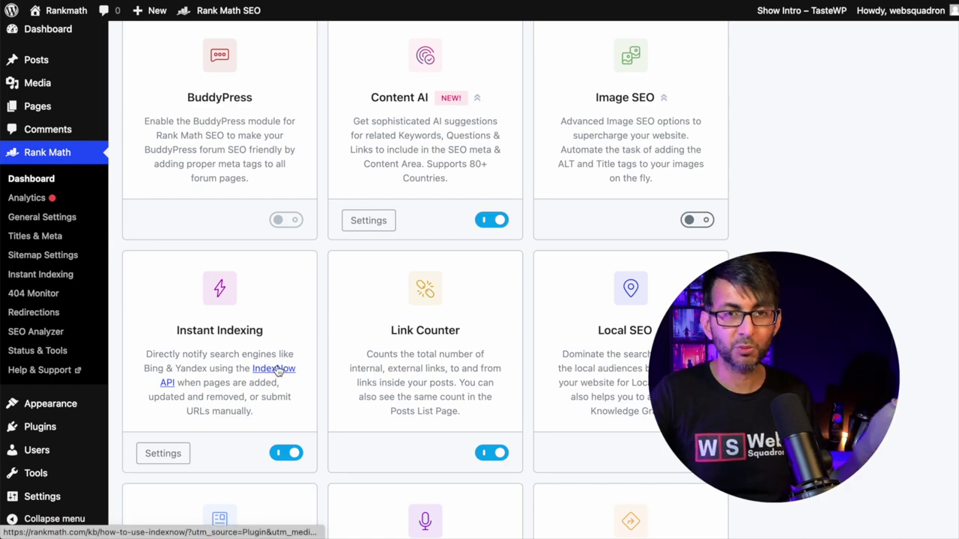
{"action": "scroll", "coordinate": [393, 373], "scroll_direction": "down", "scroll_amount": 5}
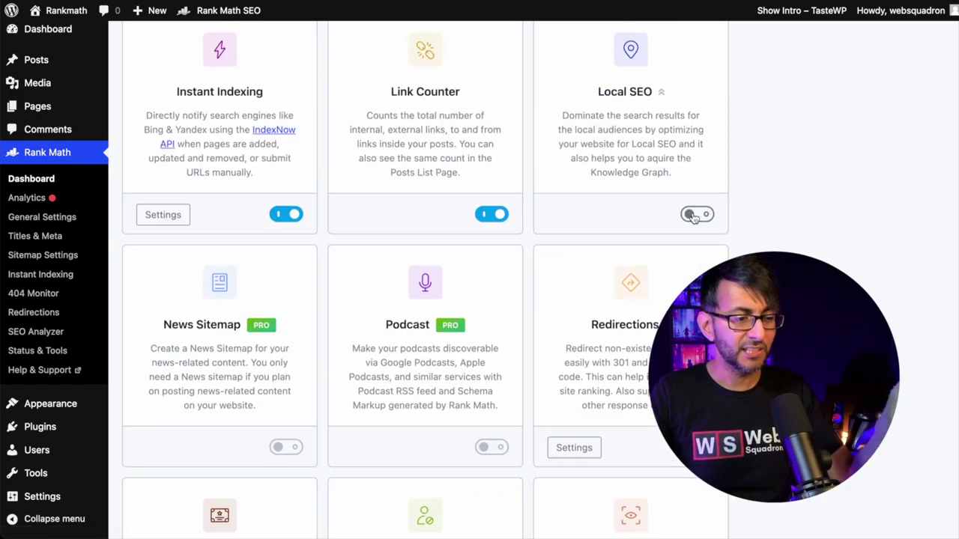
{"action": "scroll", "coordinate": [635, 348], "scroll_direction": "down", "scroll_amount": 5}
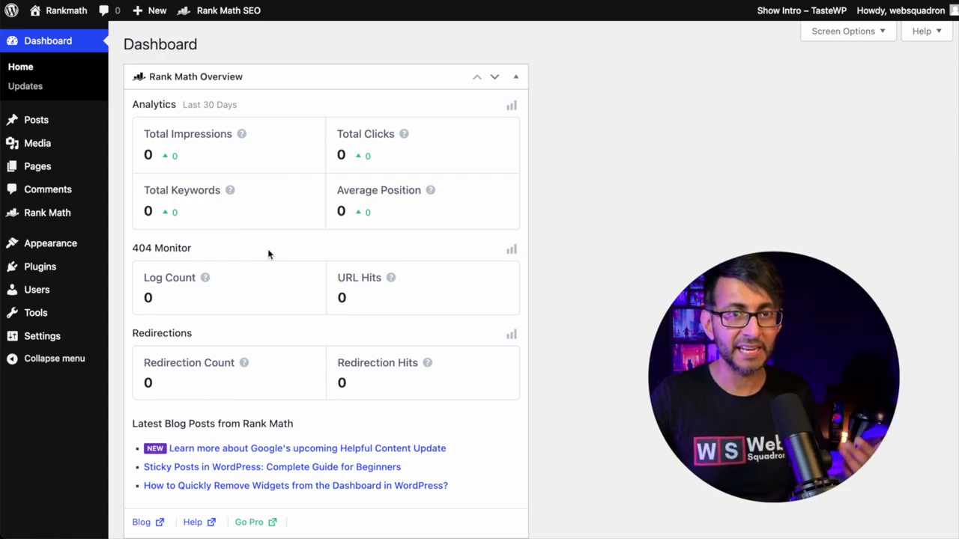
{"action": "mouse_move", "coordinate": [36, 114]}
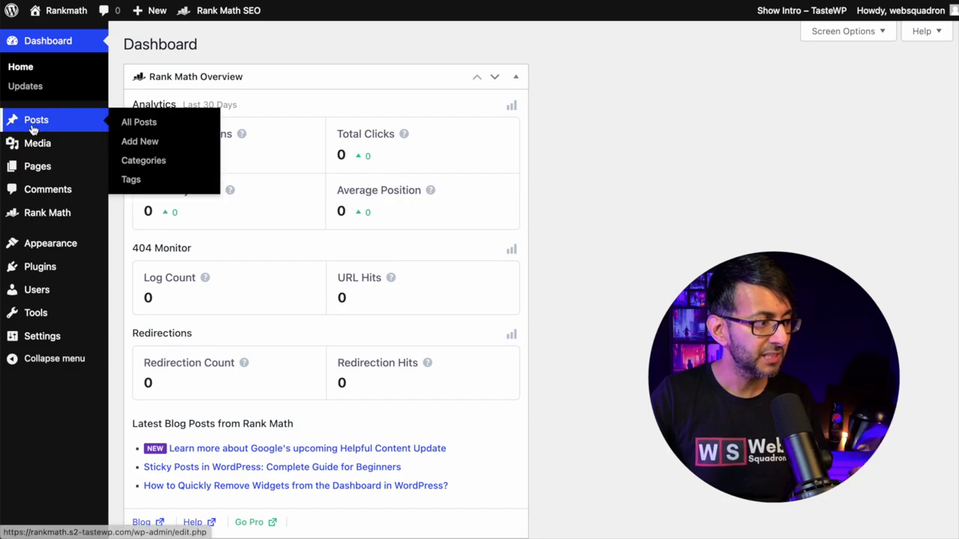
{"action": "left_click", "coordinate": [144, 127]}
- Open the Hello world! post, dismiss the welcome tour, and load its URL into Instant Indexing
{"action": "mouse_move", "coordinate": [188, 158]}
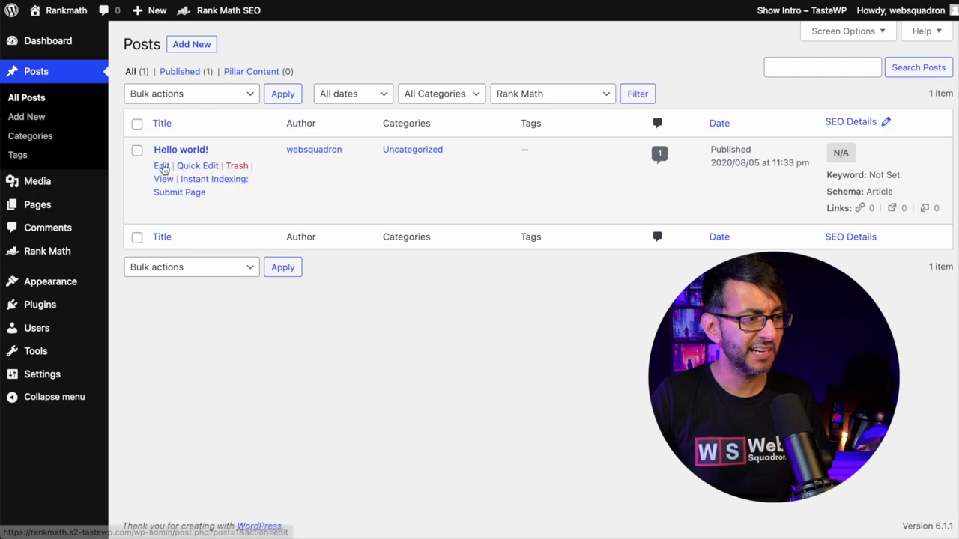
{"action": "left_click", "coordinate": [161, 167]}
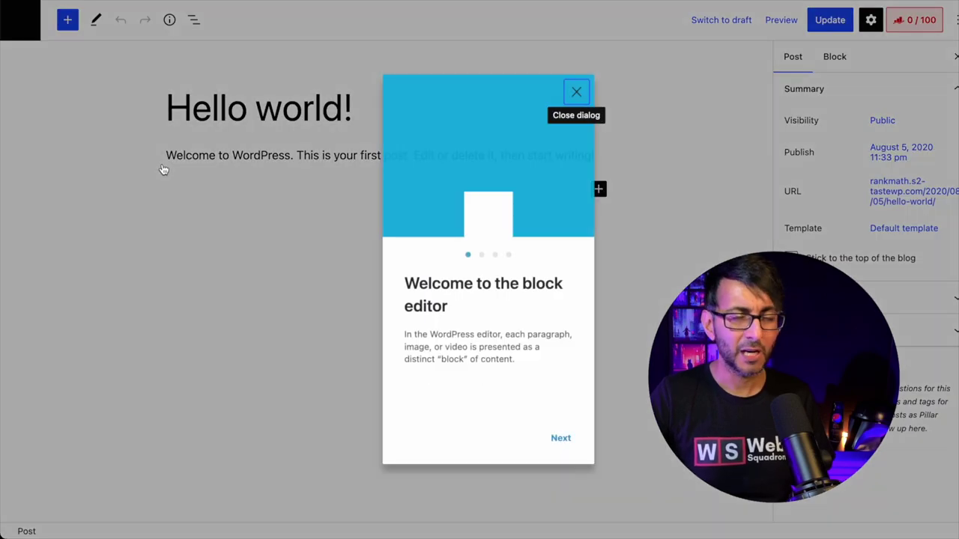
{"action": "left_click", "coordinate": [565, 103]}
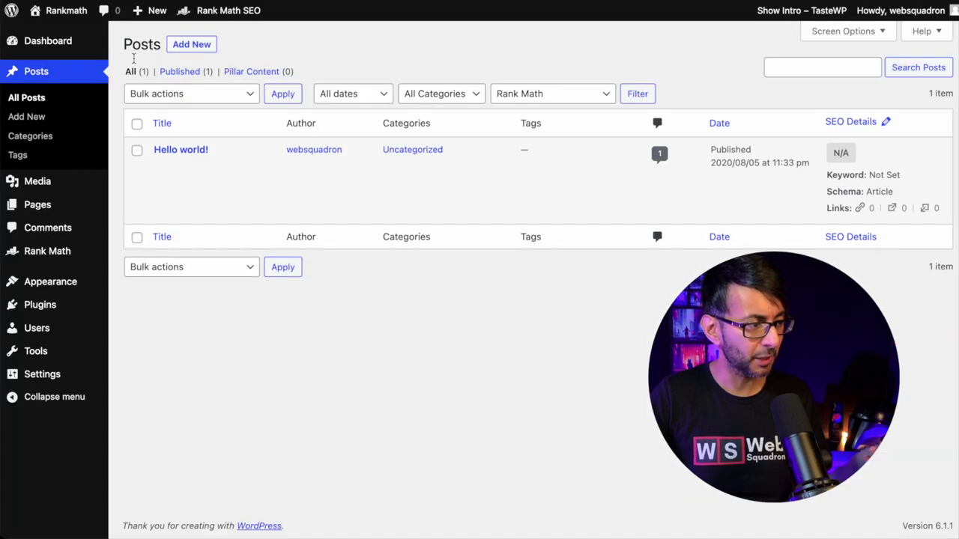
{"action": "mouse_move", "coordinate": [188, 162]}
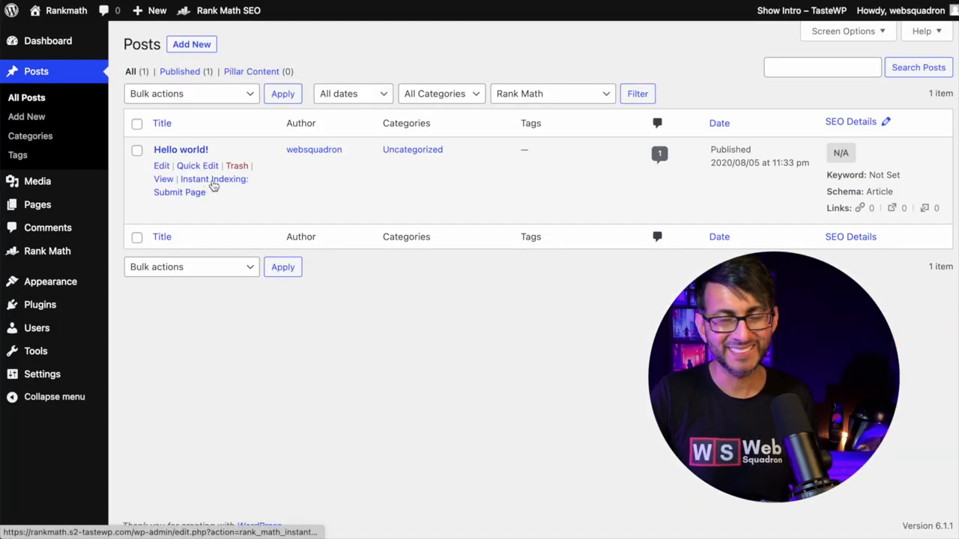
{"action": "left_click", "coordinate": [212, 186]}
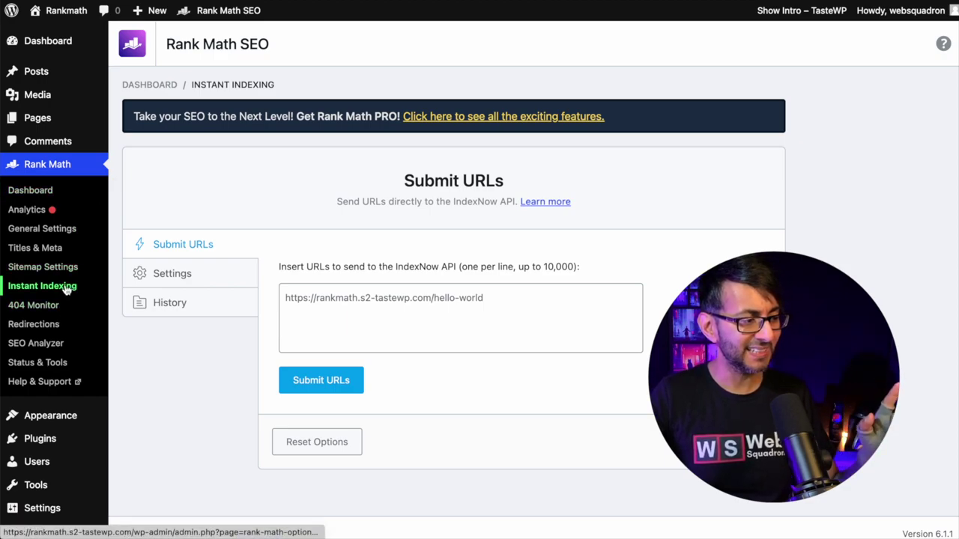
{"action": "left_click", "coordinate": [513, 298]}
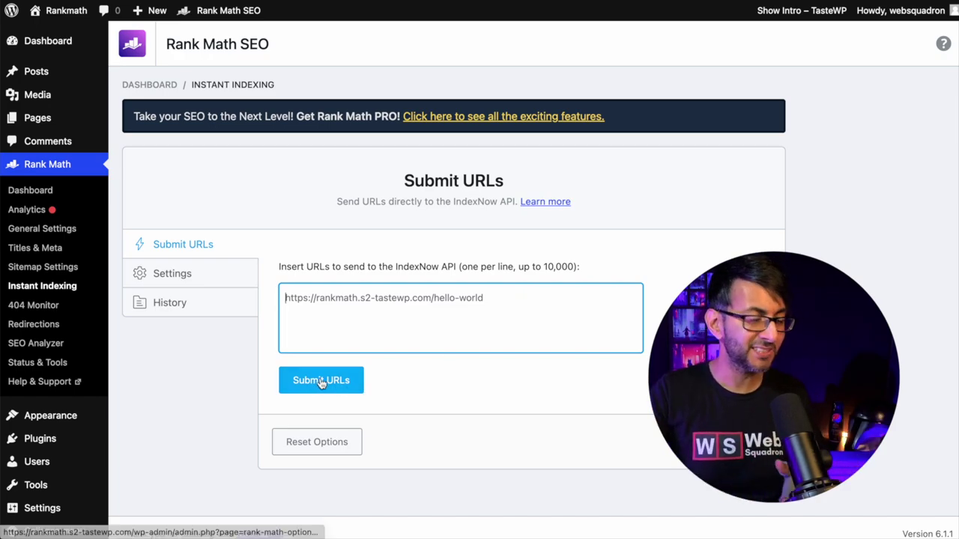
- From All Posts, submit the Hello world! post to IndexNow
{"action": "mouse_move", "coordinate": [49, 95]}
{"action": "mouse_move", "coordinate": [60, 73]}
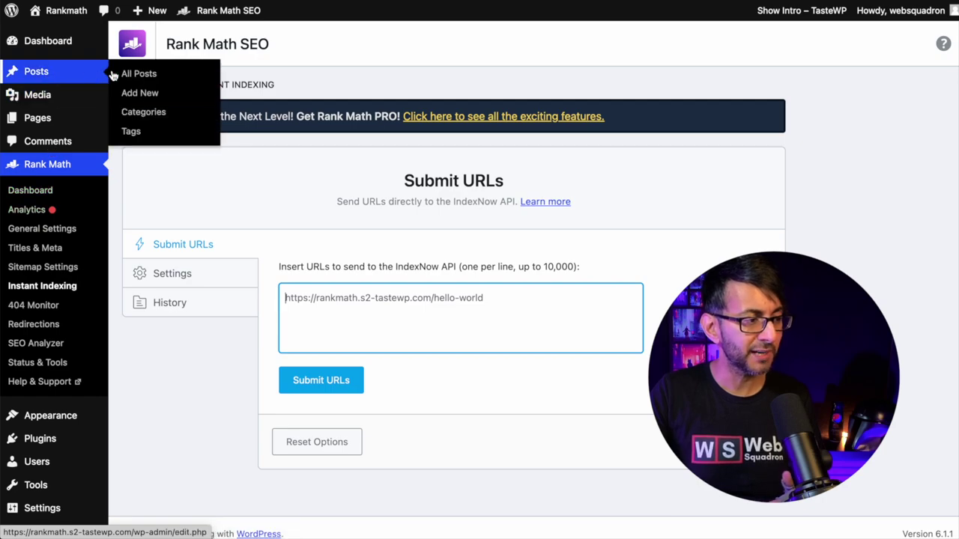
{"action": "left_click", "coordinate": [122, 73]}
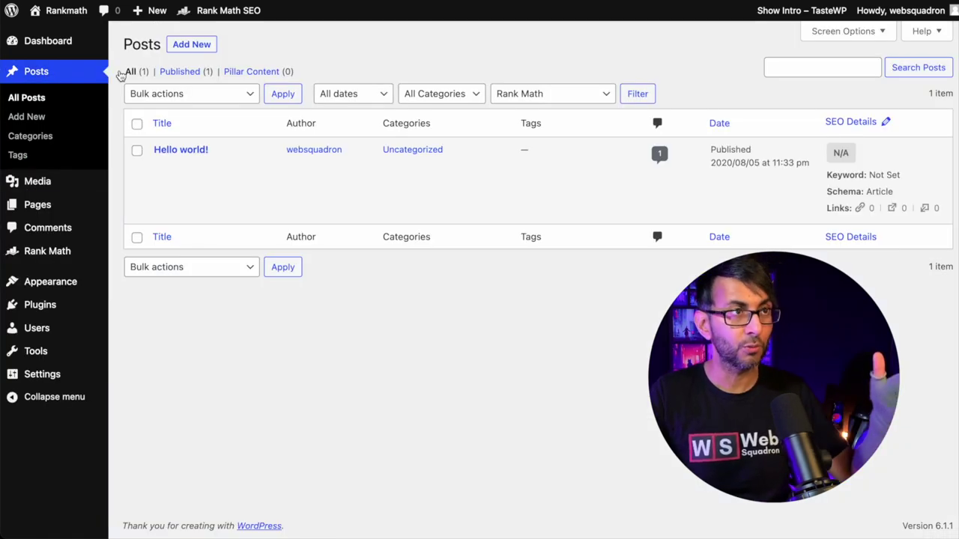
{"action": "mouse_move", "coordinate": [242, 175]}
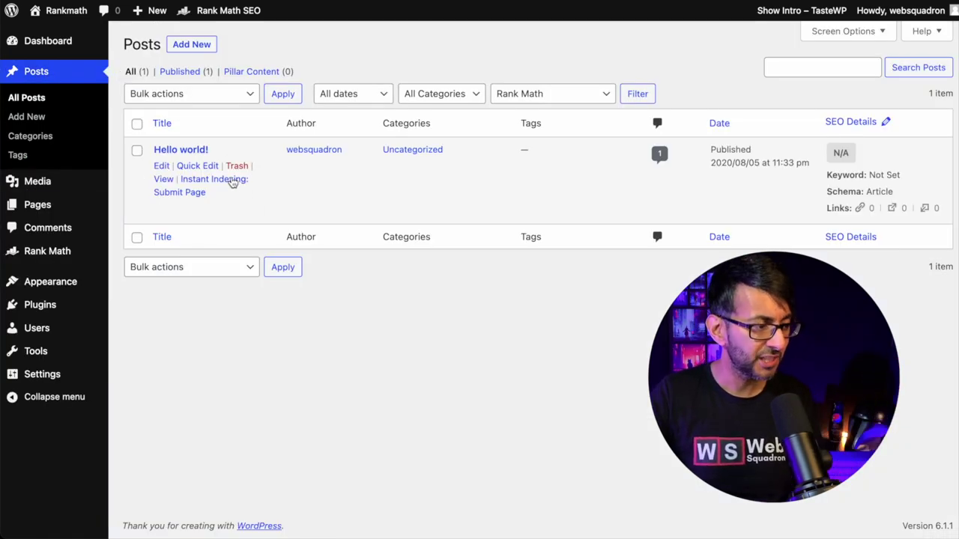
{"action": "left_click", "coordinate": [212, 185]}
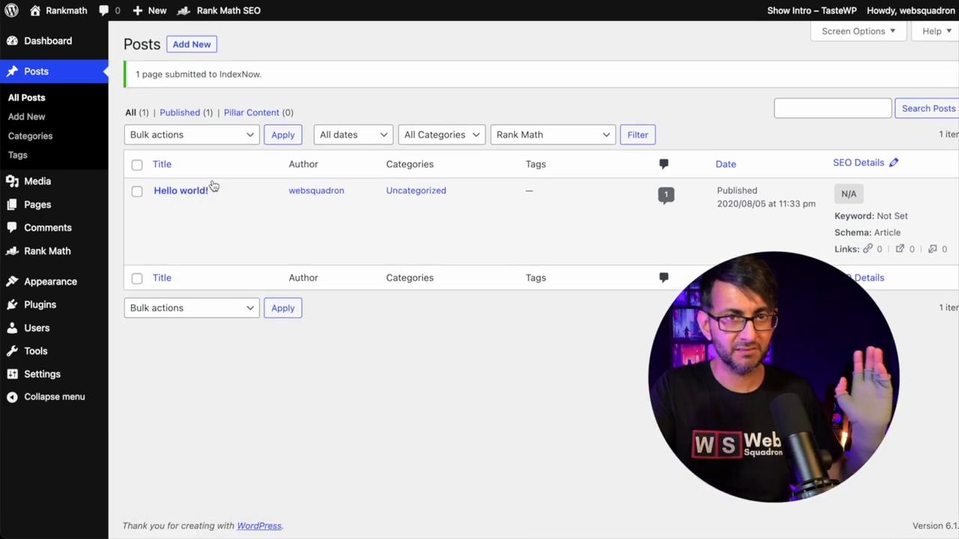
- Open the Hello world! post and review its Rank Math analysis, scoring 7/100
{"action": "mouse_move", "coordinate": [178, 196]}
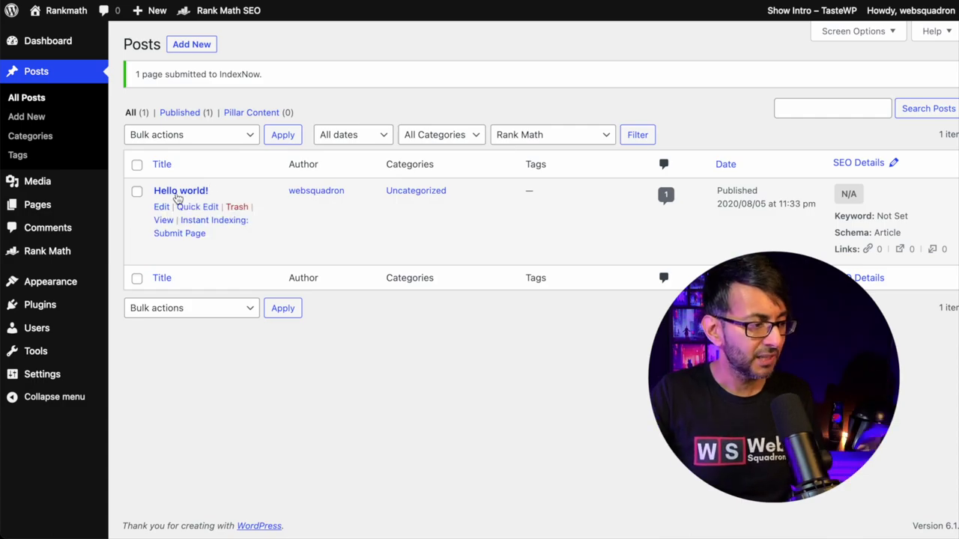
{"action": "left_click", "coordinate": [161, 210]}
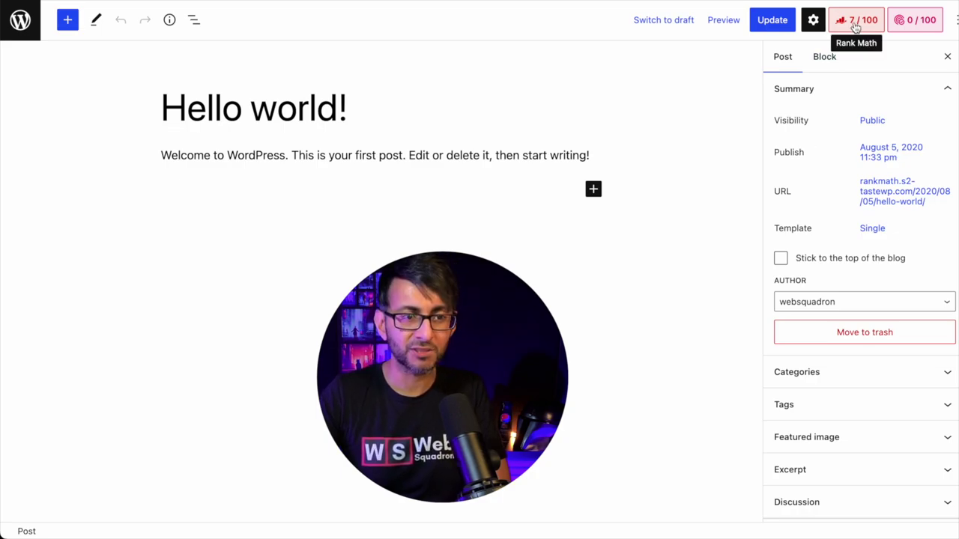
{"action": "left_click", "coordinate": [855, 22]}
{"action": "scroll", "coordinate": [863, 280], "scroll_direction": "down", "scroll_amount": 5}
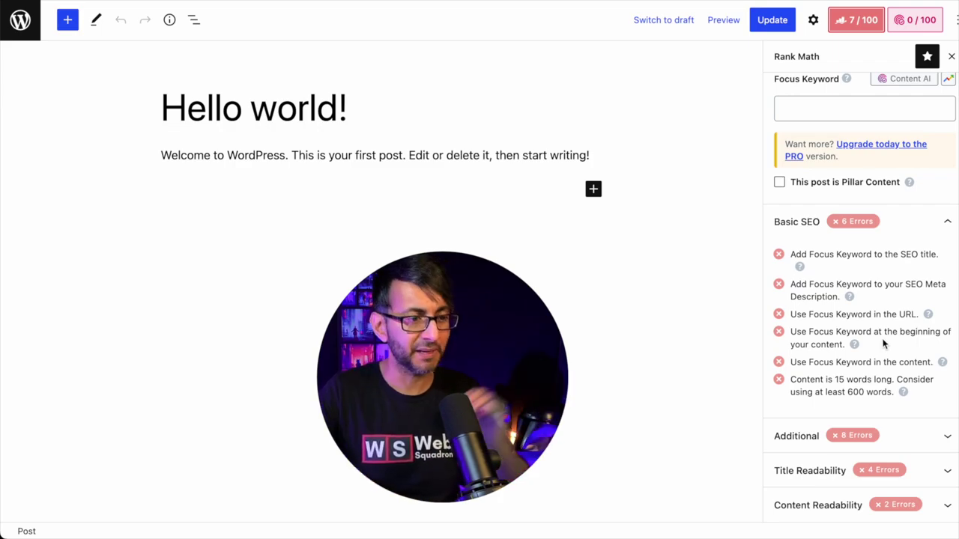
{"action": "scroll", "coordinate": [882, 343], "scroll_direction": "up", "scroll_amount": 5}
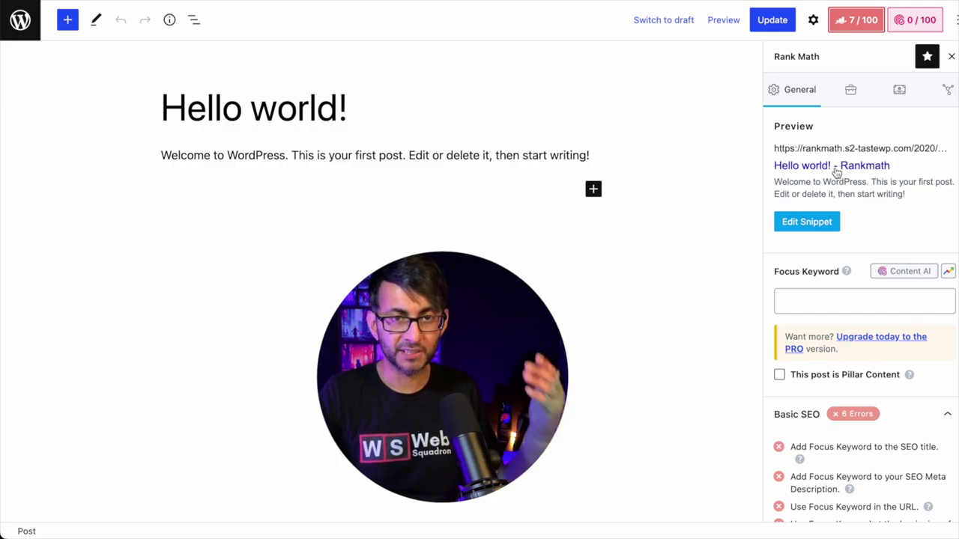
- Add Hello World as the focus keyword, raising the Rank Math score to 49/100
{"action": "left_click", "coordinate": [842, 303]}
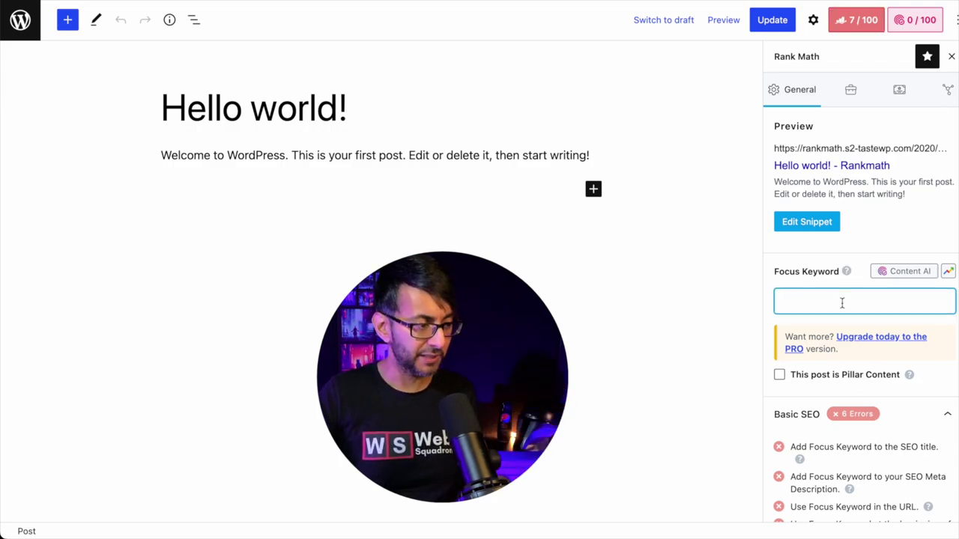
{"action": "type", "text": "Hello World"}
{"action": "key", "text": "Return"}
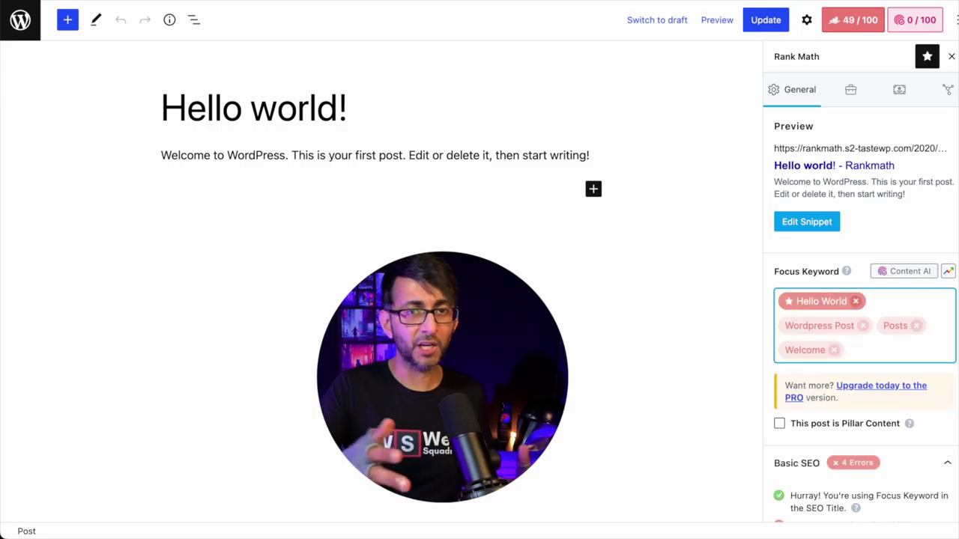
{"action": "left_click", "coordinate": [836, 303]}
{"action": "left_click", "coordinate": [835, 303]}
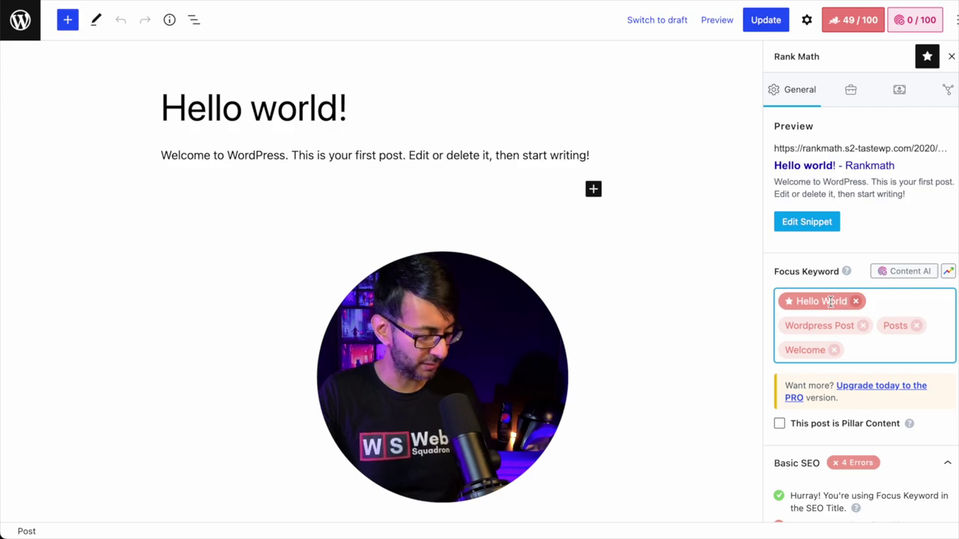
{"action": "left_click", "coordinate": [818, 225]}
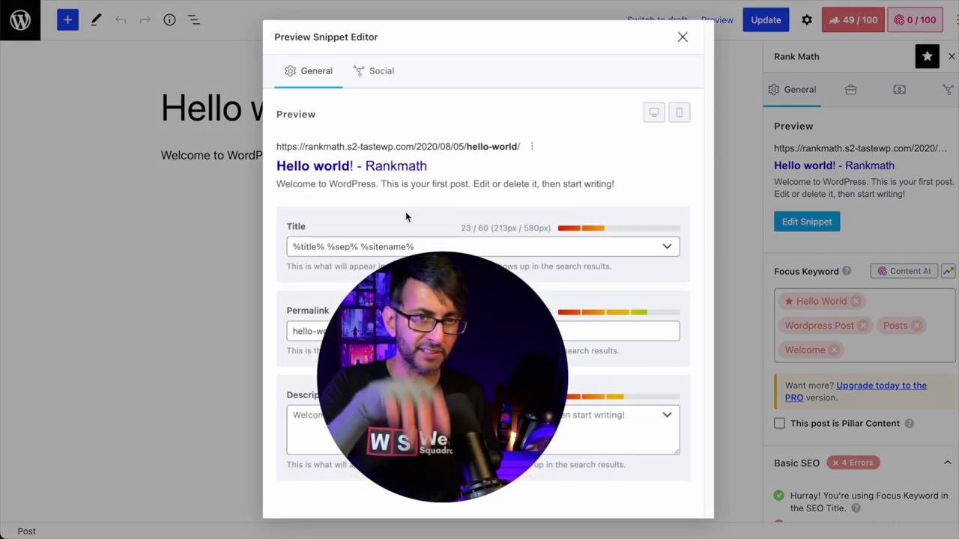
- Replace the SEO title template with 'Hello World - 50 Amazing Posts' and close the snippet editor
{"action": "left_click_drag", "start_coordinate": [415, 246], "coordinate": [211, 244]}
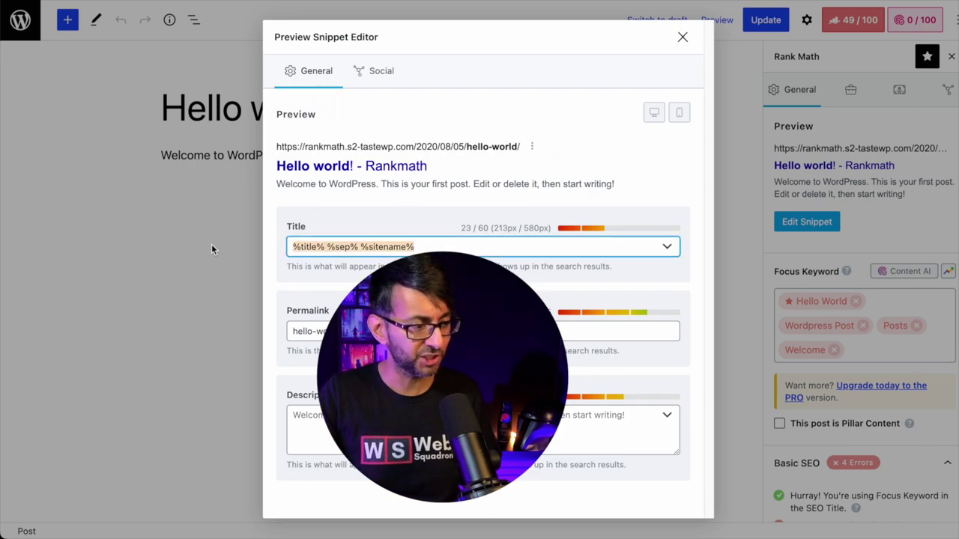
{"action": "type", "text": "Hello World"}
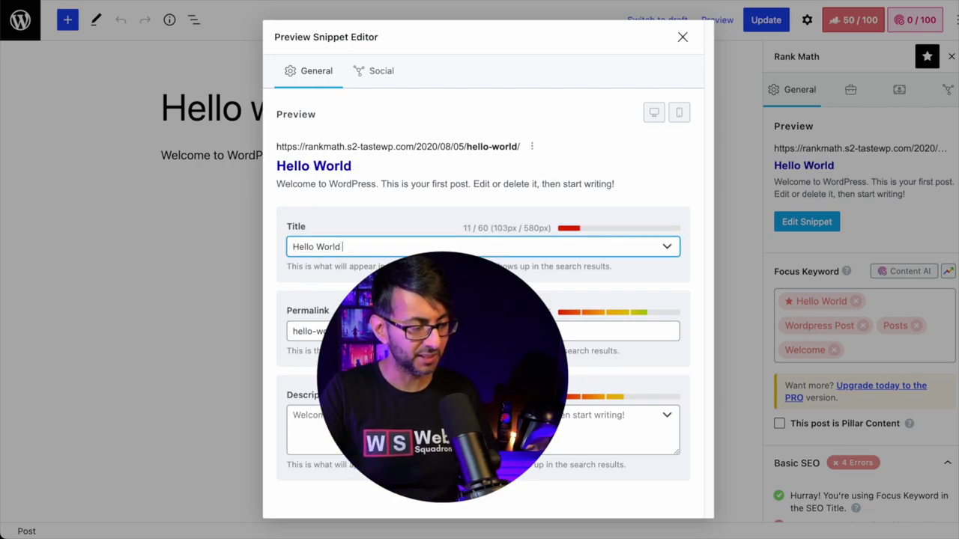
{"action": "type", "text": "- 50 Amazing Posts"}
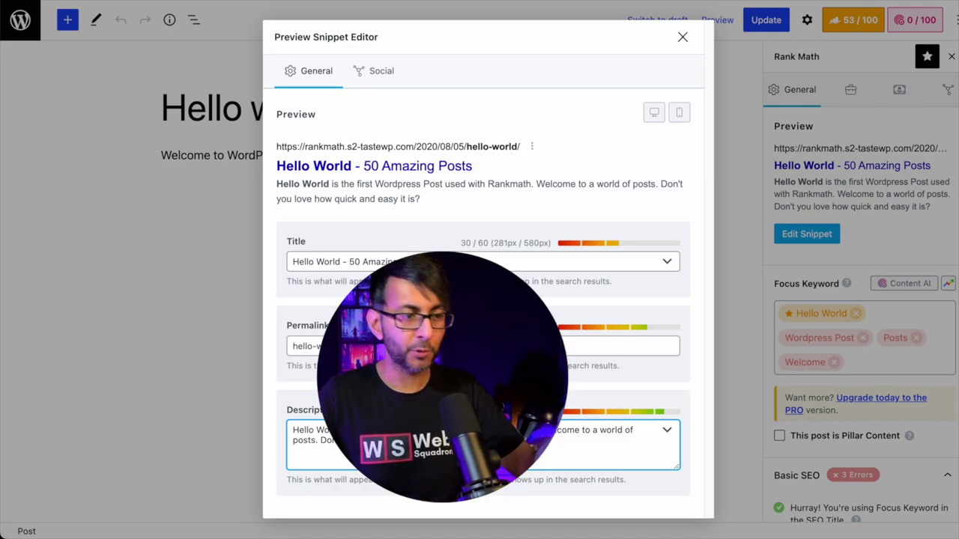
{"action": "left_click", "coordinate": [681, 39]}
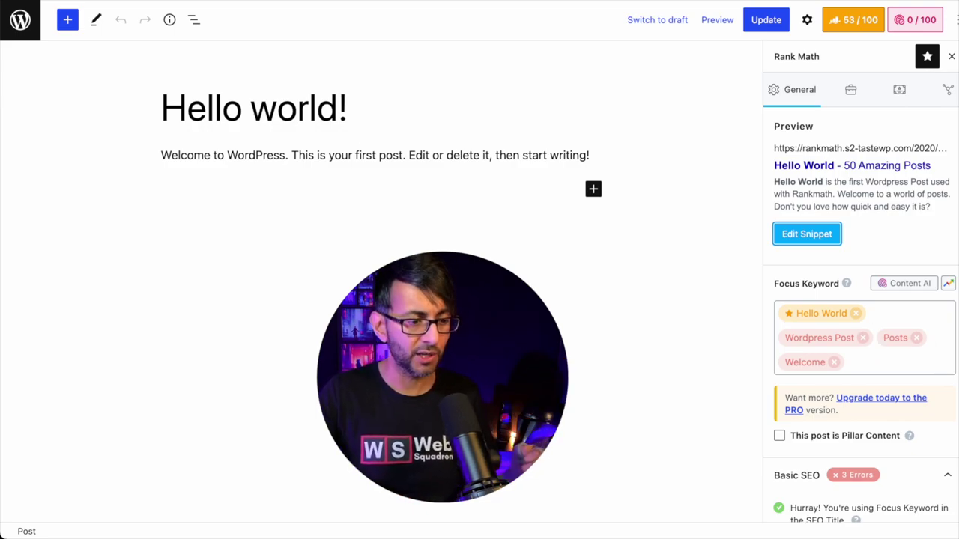
{"action": "scroll", "coordinate": [846, 300], "scroll_direction": "down", "scroll_amount": 1}
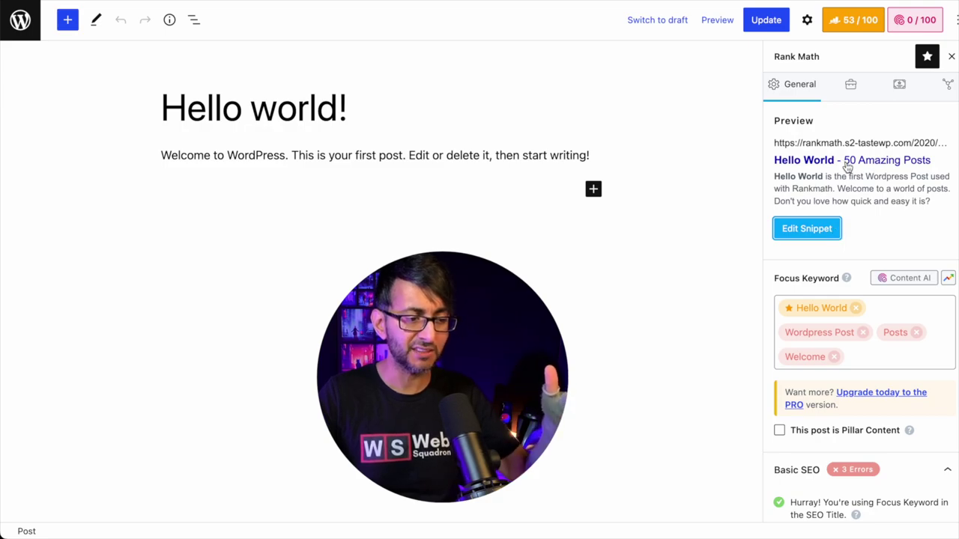
{"action": "scroll", "coordinate": [868, 205], "scroll_direction": "down", "scroll_amount": 3}
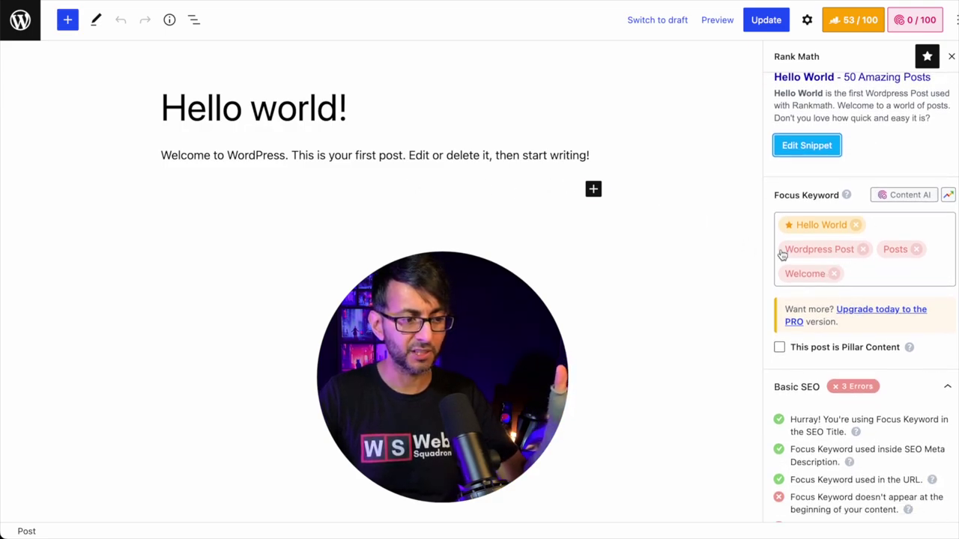
{"action": "scroll", "coordinate": [824, 274], "scroll_direction": "down", "scroll_amount": 5}
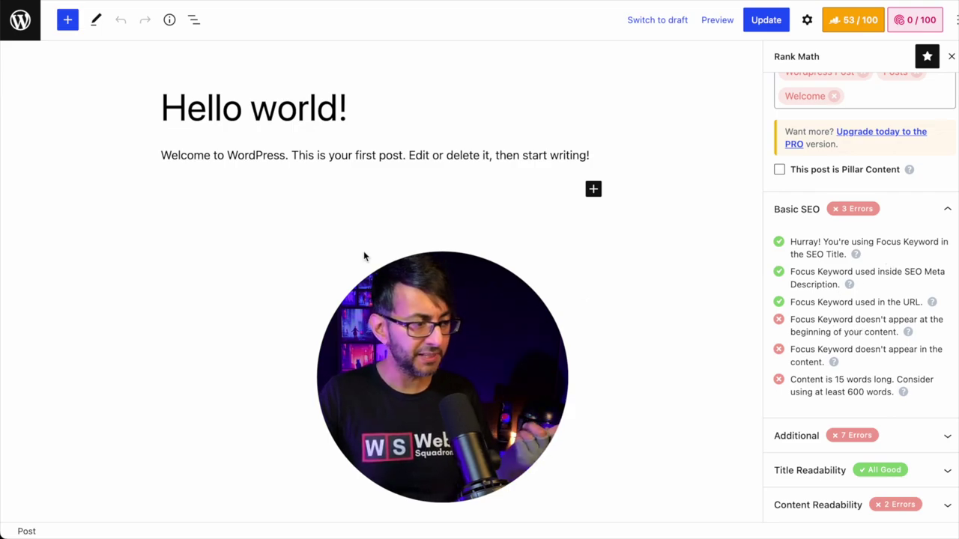
{"action": "left_click", "coordinate": [164, 156]}
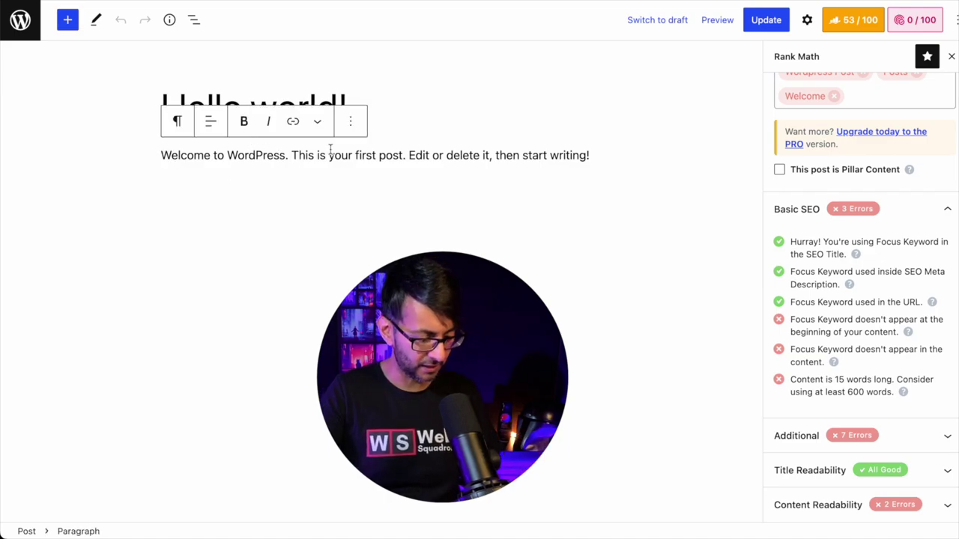
{"action": "type", "text": "Hey He"}
{"action": "type", "text": "llo World"}
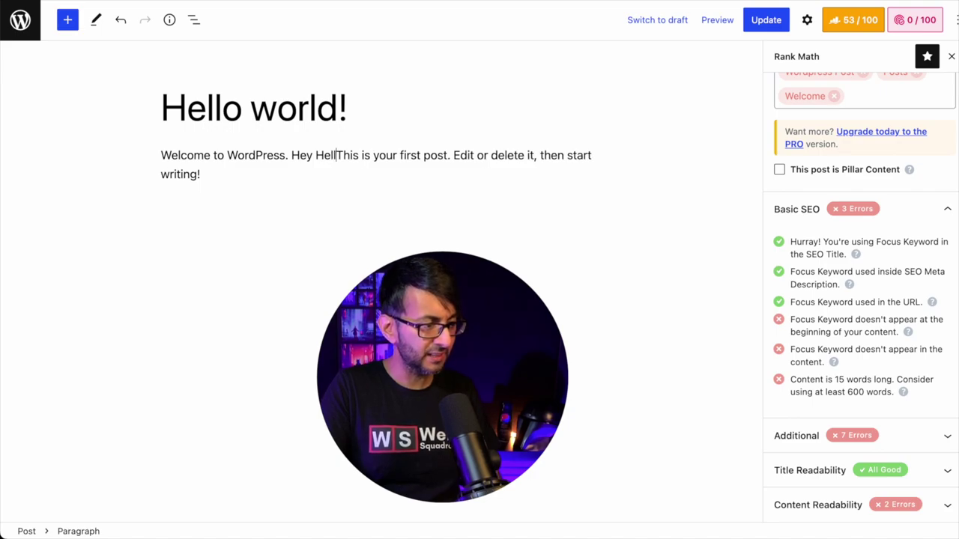
{"action": "type", "text": "."}
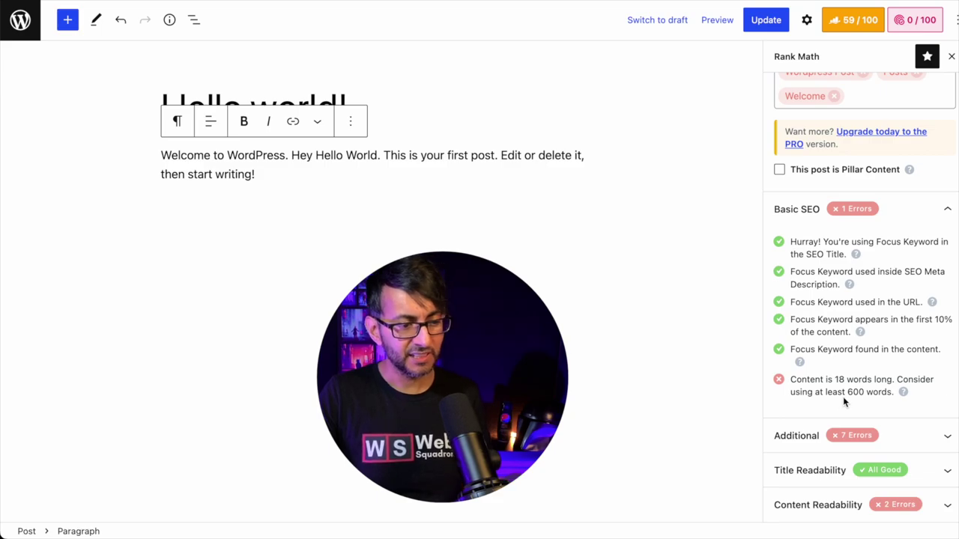
- Expand the Additional SEO checks in the Rank Math sidebar
{"action": "left_click", "coordinate": [907, 437]}
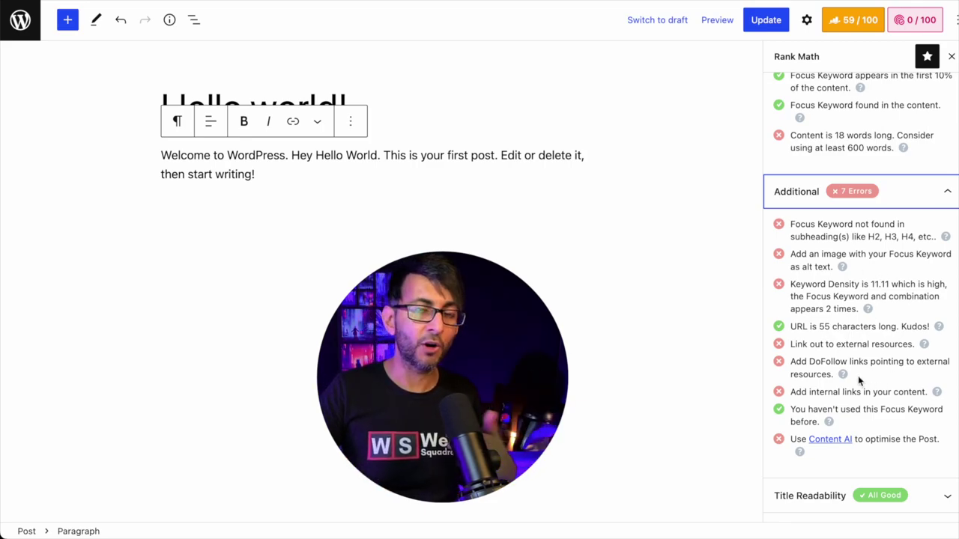
- Expand the Content Readability checks in the Rank Math sidebar
{"action": "scroll", "coordinate": [858, 377], "scroll_direction": "down", "scroll_amount": 1}
{"action": "left_click", "coordinate": [845, 510]}
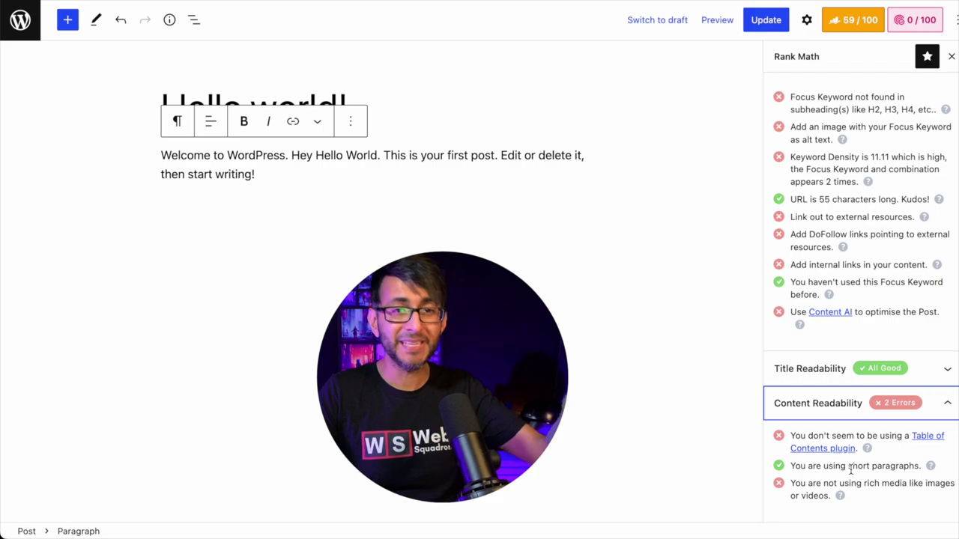
{"action": "scroll", "coordinate": [830, 449], "scroll_direction": "up", "scroll_amount": 10}
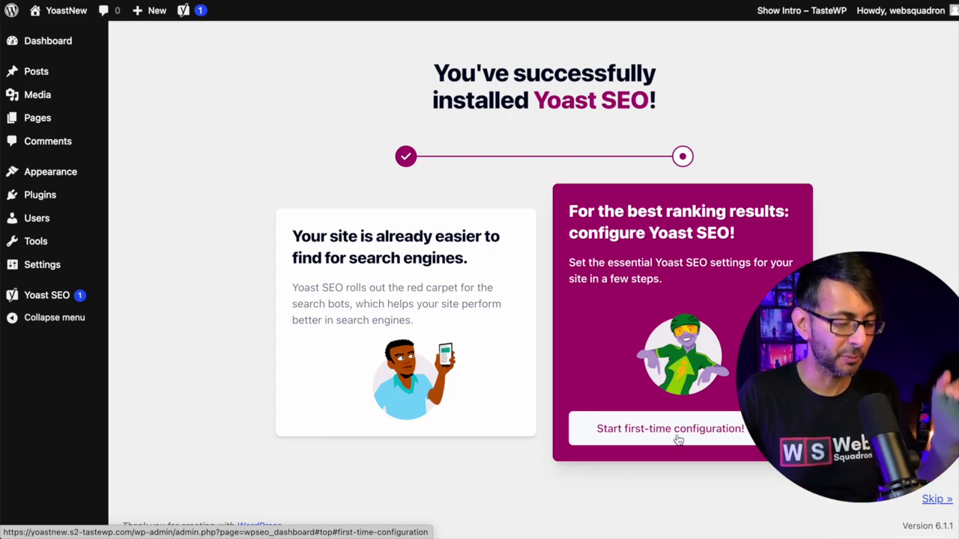
- Start Yoast SEO's first-time configuration and open the Content AI keyword research
{"action": "left_click", "coordinate": [677, 439]}
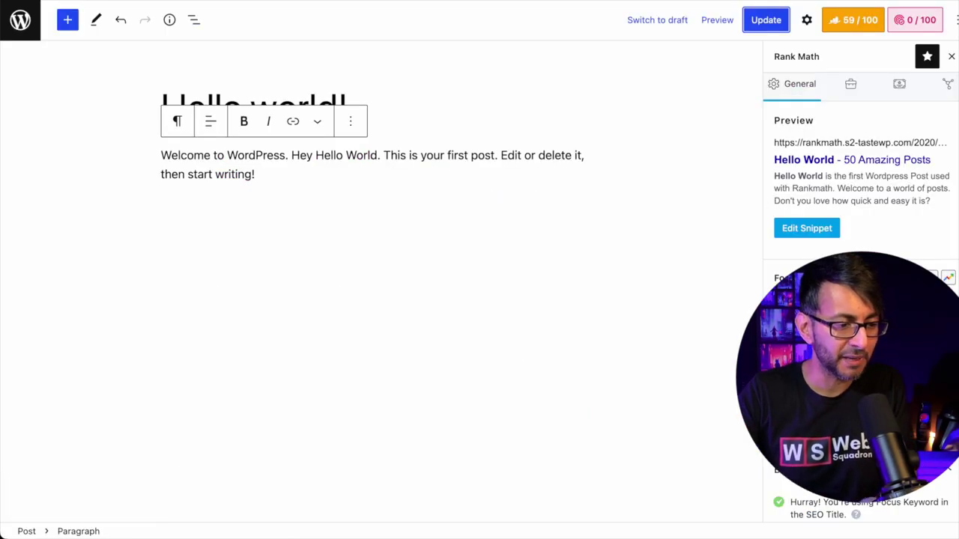
{"action": "scroll", "coordinate": [908, 246], "scroll_direction": "down", "scroll_amount": 1}
{"action": "left_click", "coordinate": [906, 236]}
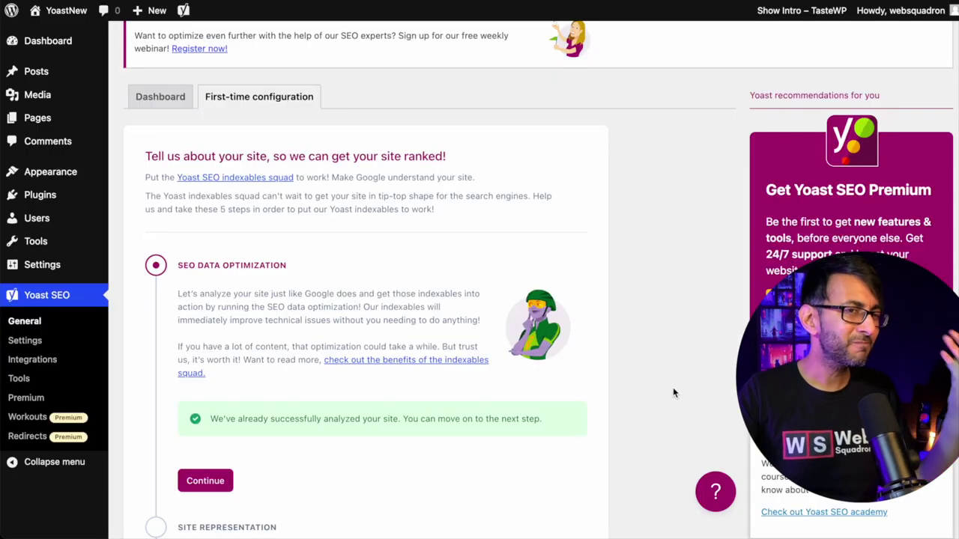
- Continue past SEO data optimization and save the site representation step
{"action": "scroll", "coordinate": [608, 386], "scroll_direction": "up", "scroll_amount": 1}
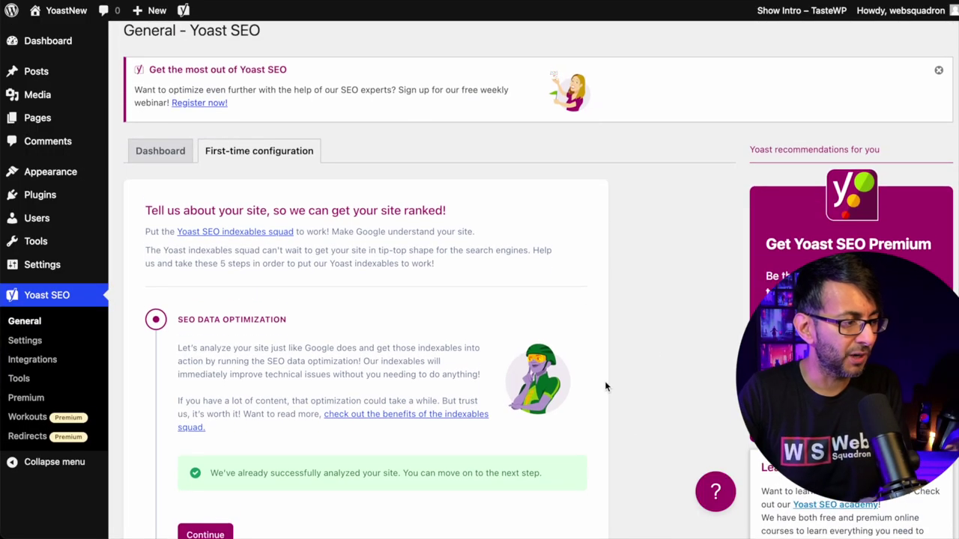
{"action": "scroll", "coordinate": [487, 389], "scroll_direction": "down", "scroll_amount": 3}
{"action": "left_click", "coordinate": [205, 409]}
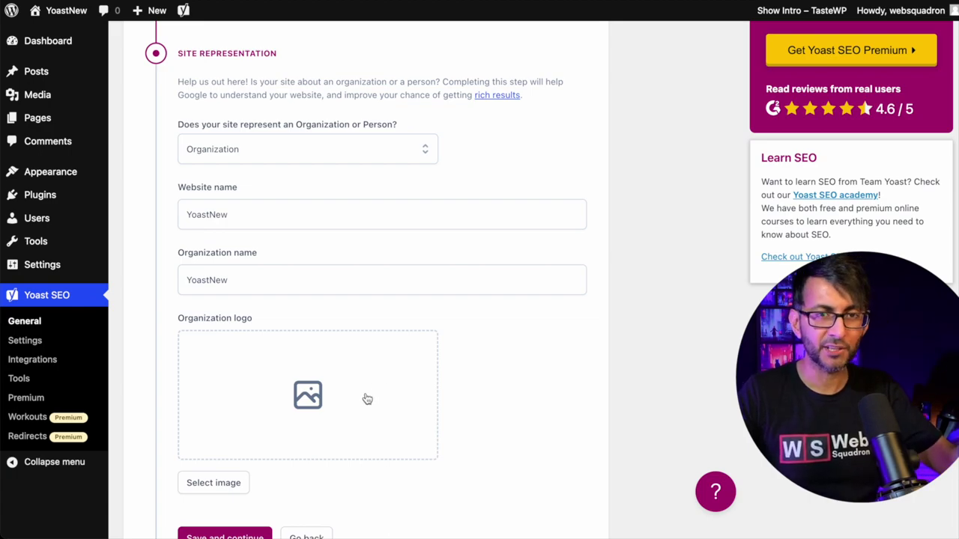
{"action": "scroll", "coordinate": [364, 397], "scroll_direction": "down", "scroll_amount": 4}
{"action": "left_click", "coordinate": [244, 373]}
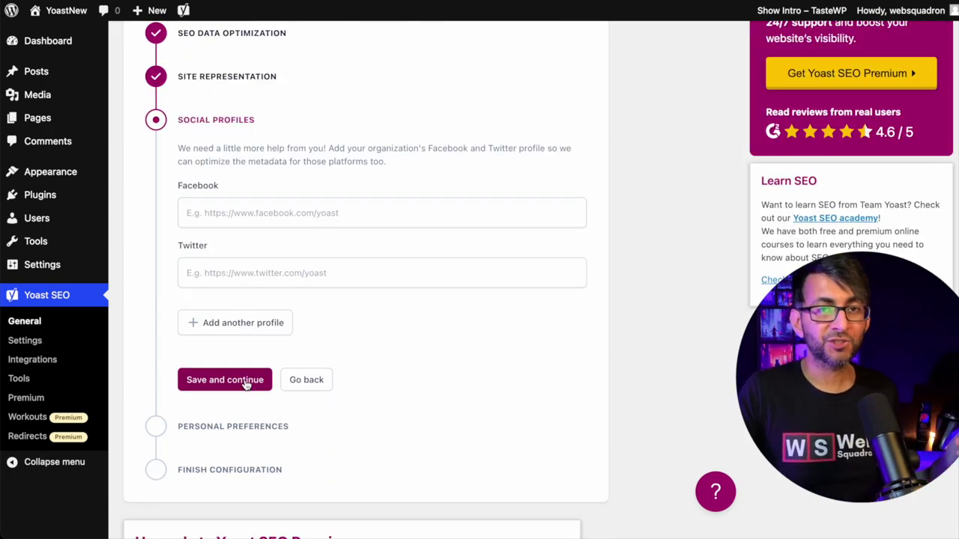
- Save social profiles and personal preferences, finish configuration, and go to the Yoast dashboard
{"action": "left_click", "coordinate": [245, 382]}
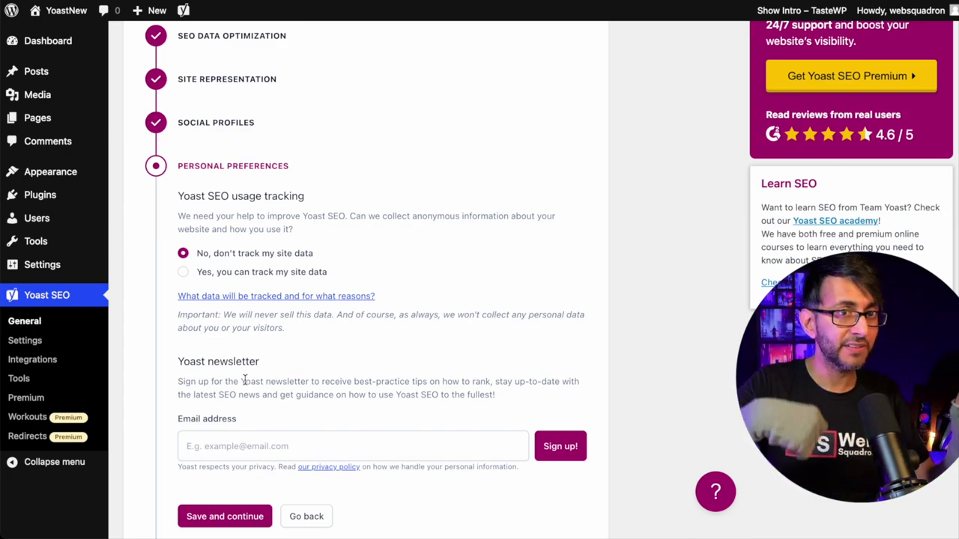
{"action": "left_click", "coordinate": [225, 516]}
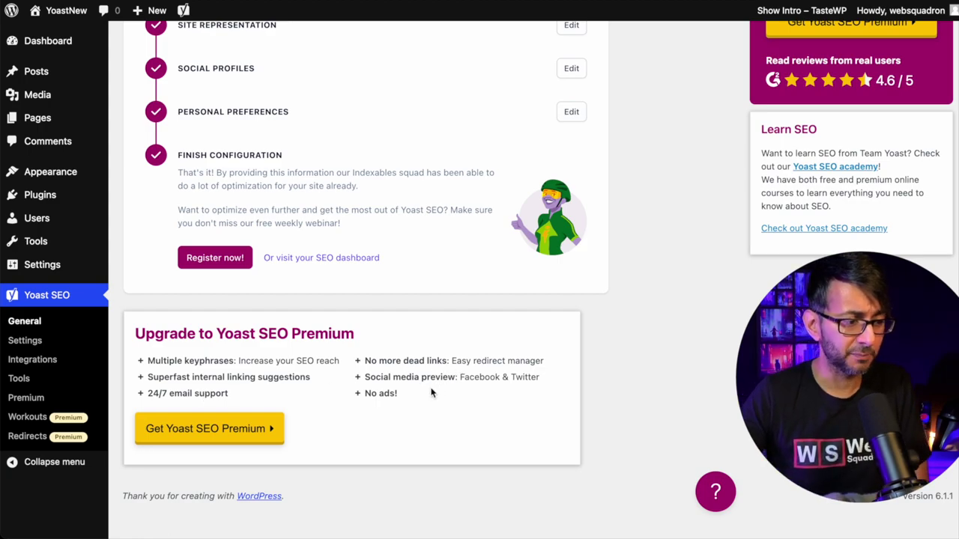
{"action": "left_click", "coordinate": [336, 257]}
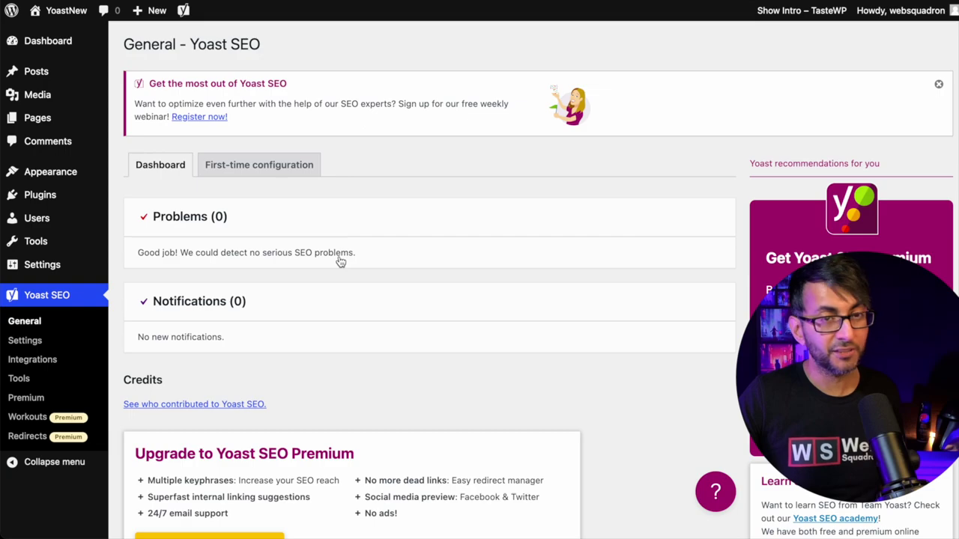
{"action": "scroll", "coordinate": [389, 345], "scroll_direction": "down", "scroll_amount": 2}
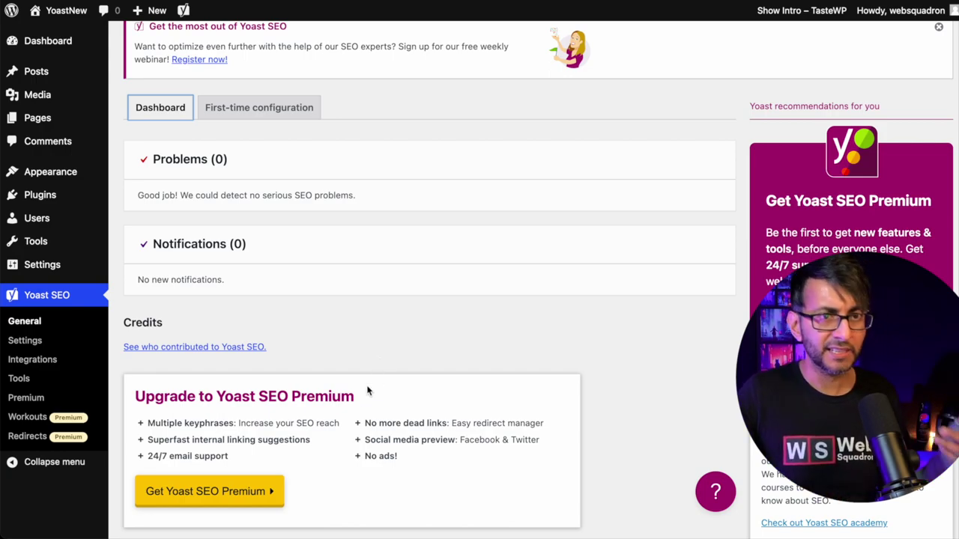
{"action": "scroll", "coordinate": [191, 375], "scroll_direction": "down", "scroll_amount": 1}
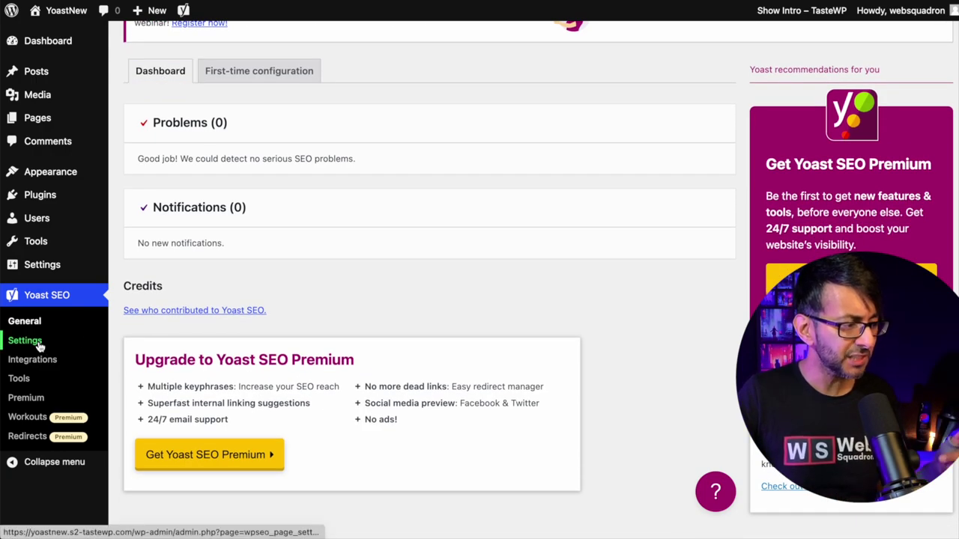
{"action": "left_click", "coordinate": [39, 345]}
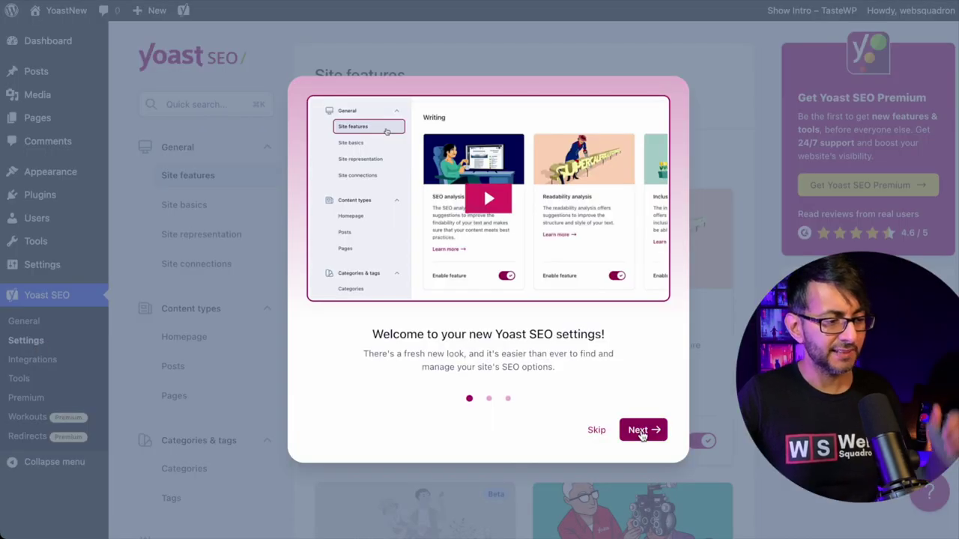
- Go through the Yoast settings welcome tour with Next, Next, then Got it! to dismiss it
{"action": "left_click", "coordinate": [639, 431]}
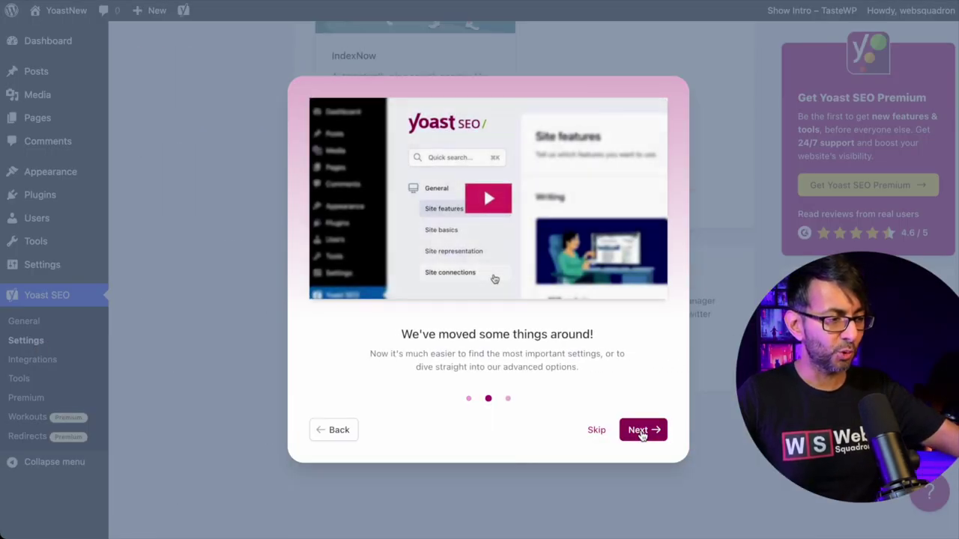
{"action": "left_click", "coordinate": [640, 432]}
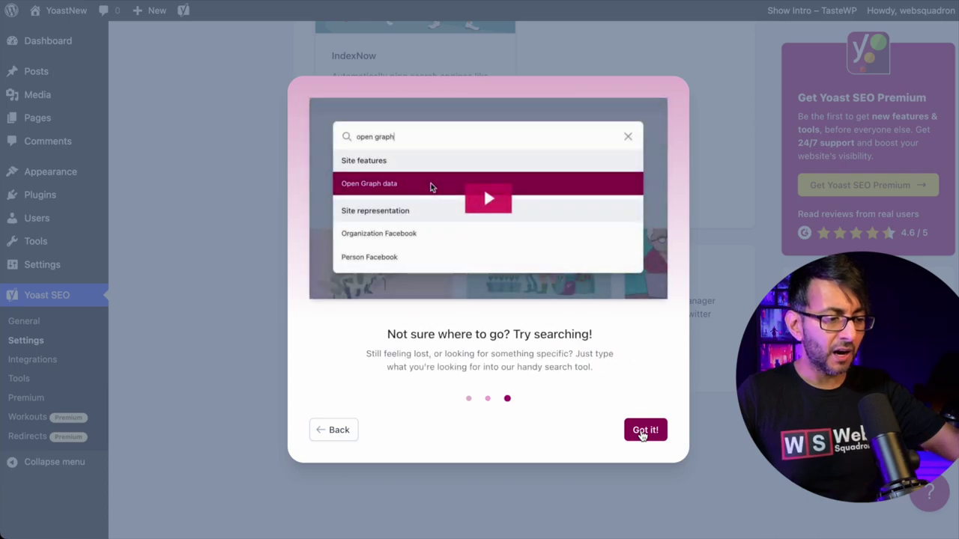
{"action": "left_click", "coordinate": [642, 431]}
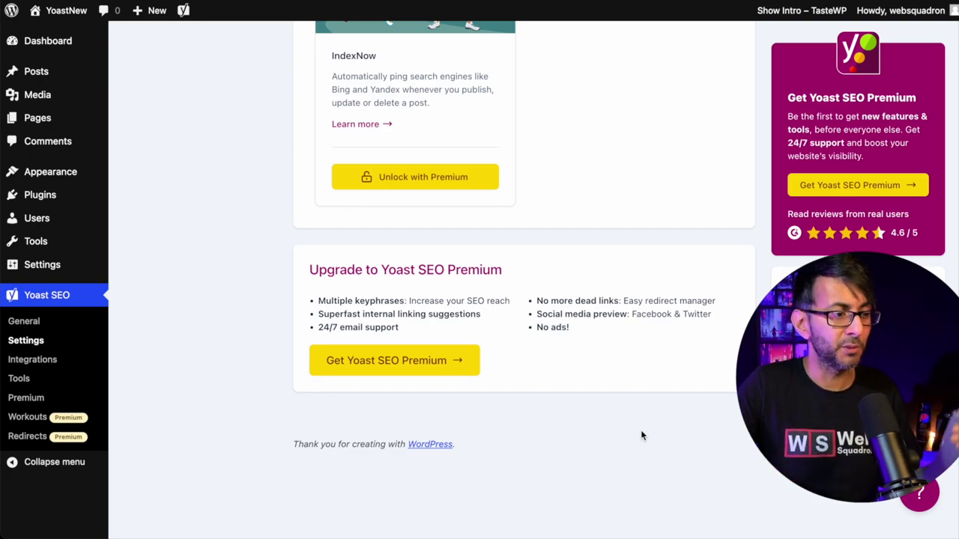
{"action": "scroll", "coordinate": [590, 390], "scroll_direction": "up", "scroll_amount": 5}
{"action": "scroll", "coordinate": [604, 393], "scroll_direction": "up", "scroll_amount": 12}
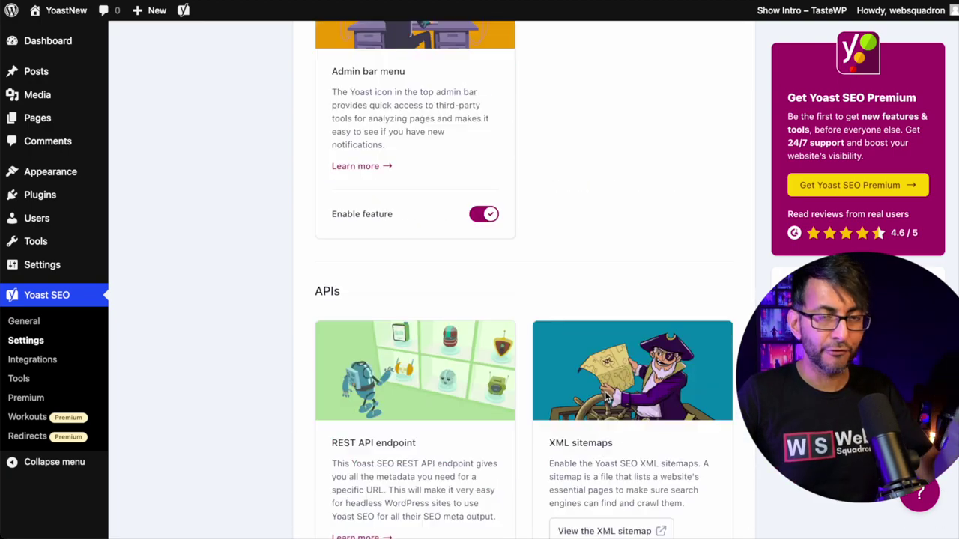
{"action": "scroll", "coordinate": [622, 412], "scroll_direction": "up", "scroll_amount": 6}
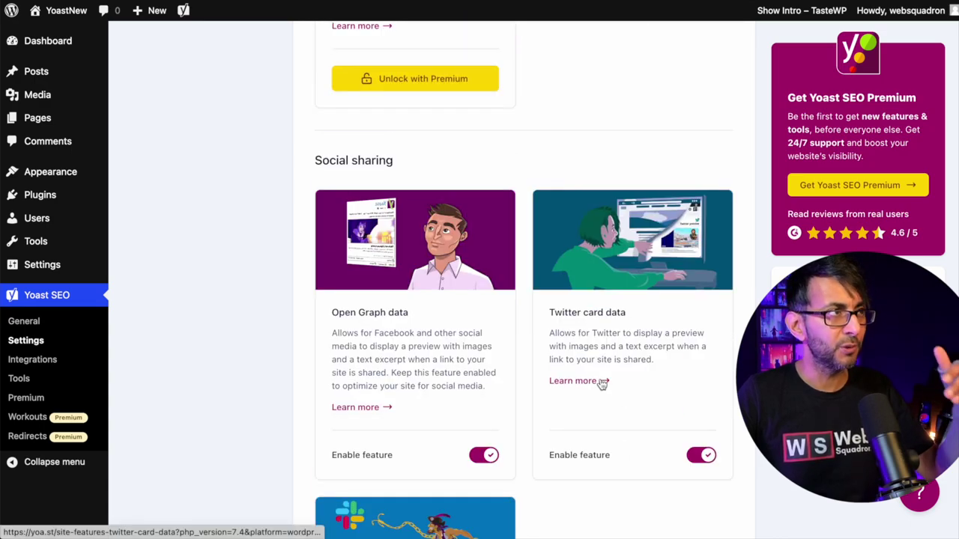
{"action": "scroll", "coordinate": [603, 386], "scroll_direction": "up", "scroll_amount": 12}
{"action": "scroll", "coordinate": [625, 395], "scroll_direction": "up", "scroll_amount": 6}
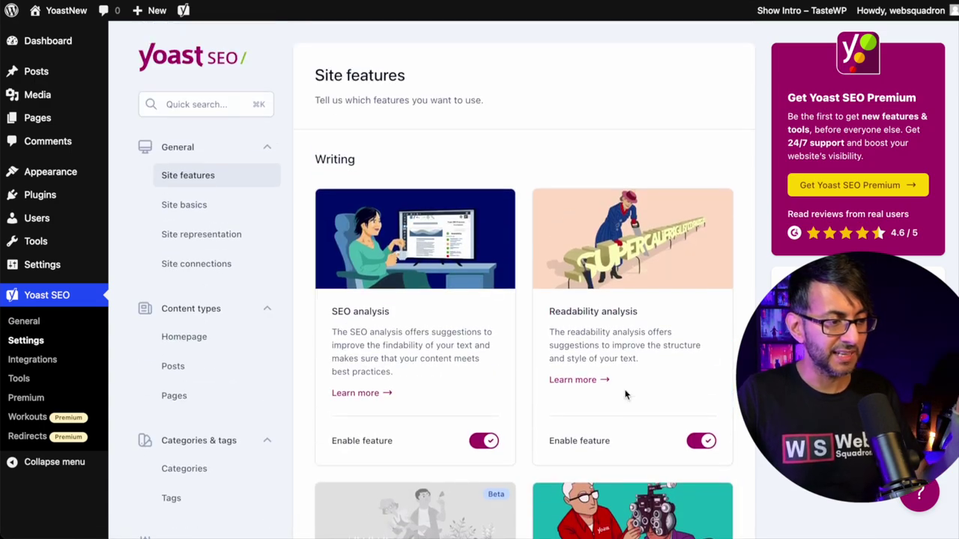
{"action": "scroll", "coordinate": [625, 394], "scroll_direction": "down", "scroll_amount": 1}
{"action": "scroll", "coordinate": [626, 395], "scroll_direction": "down", "scroll_amount": 1}
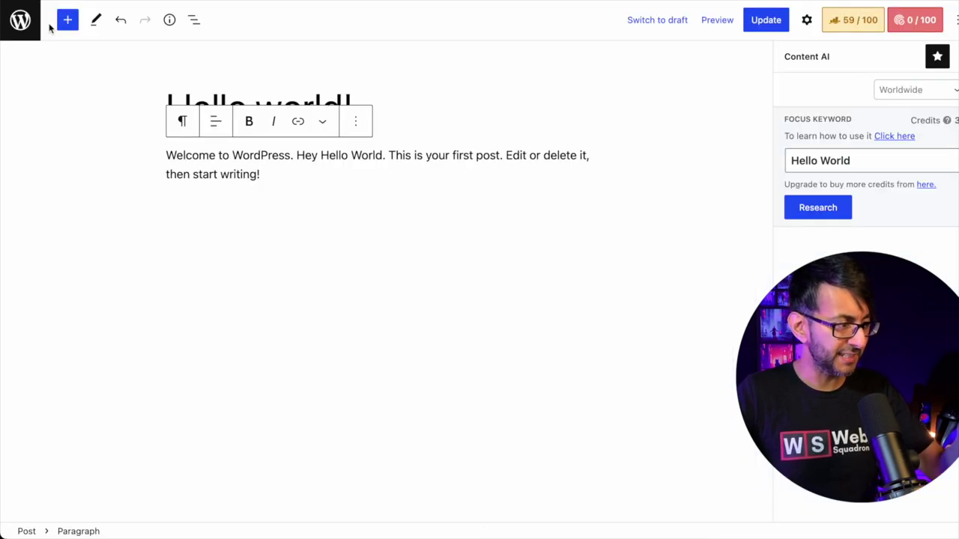
{"action": "left_click", "coordinate": [21, 19]}
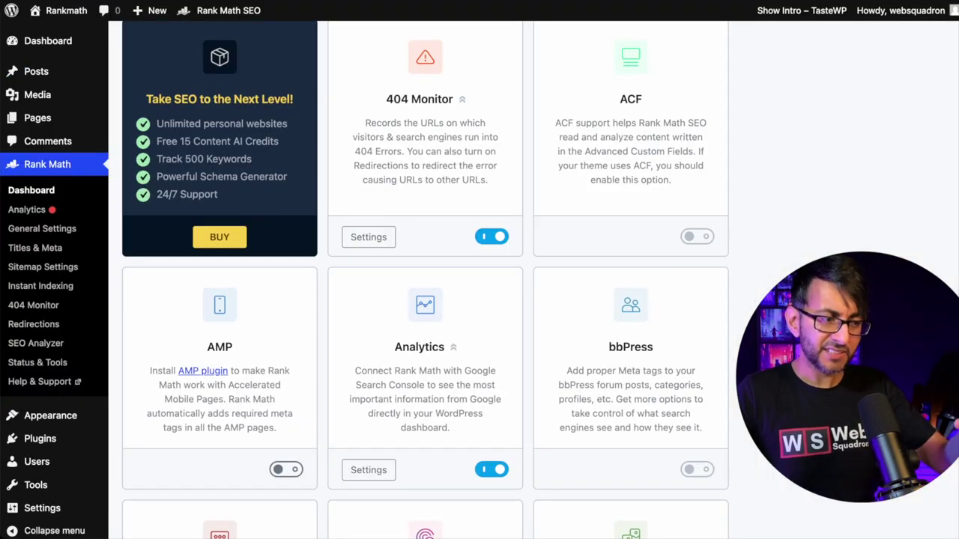
{"action": "scroll", "coordinate": [533, 279], "scroll_direction": "up", "scroll_amount": 1}
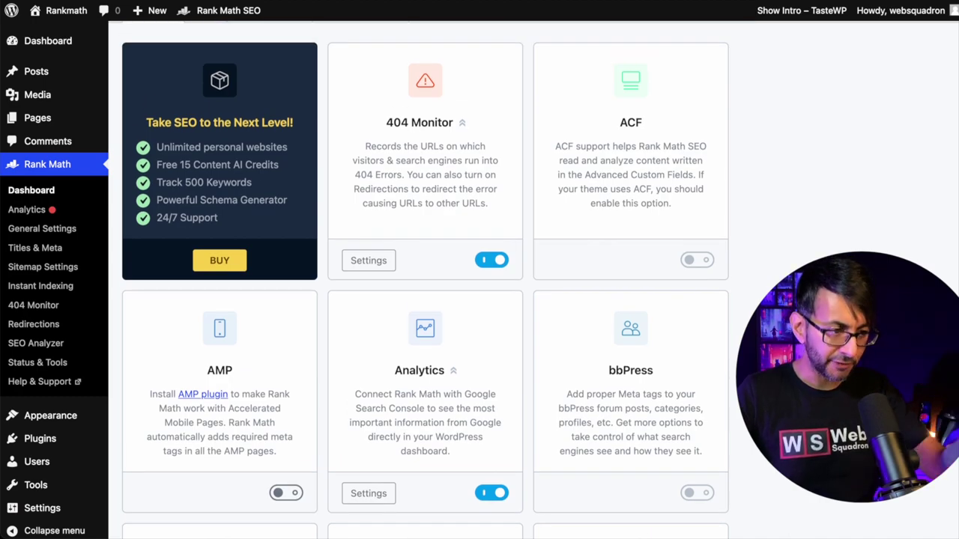
{"action": "scroll", "coordinate": [479, 280], "scroll_direction": "down", "scroll_amount": 5}
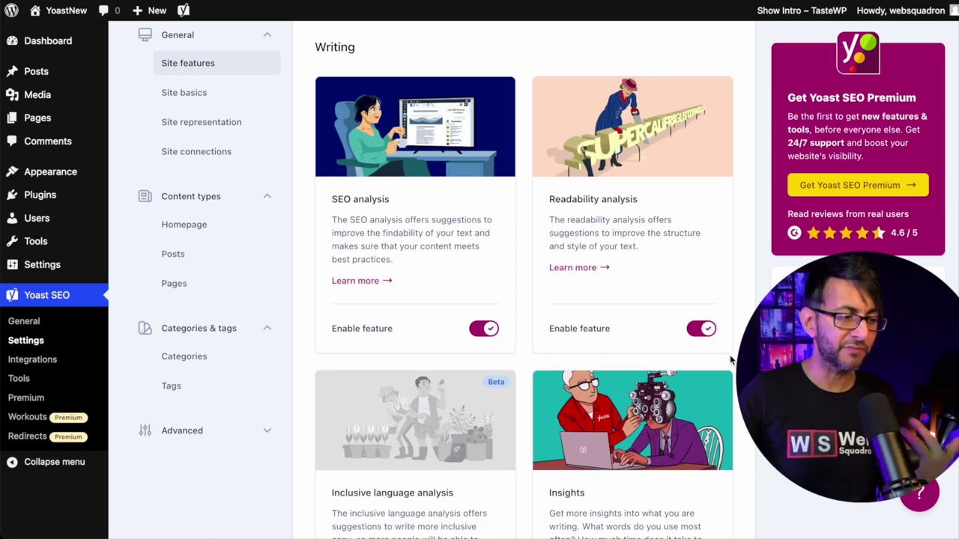
{"action": "scroll", "coordinate": [719, 374], "scroll_direction": "down", "scroll_amount": 6}
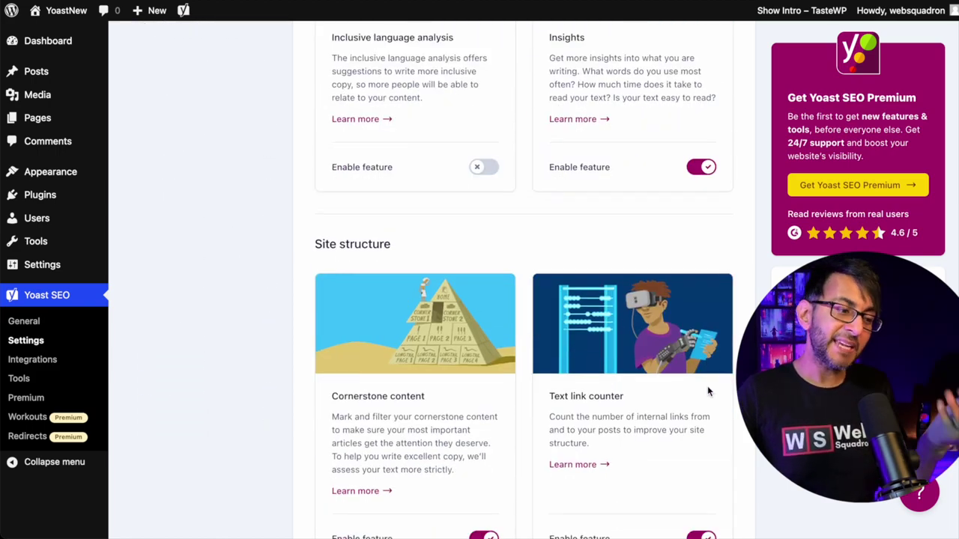
{"action": "scroll", "coordinate": [698, 388], "scroll_direction": "down", "scroll_amount": 3}
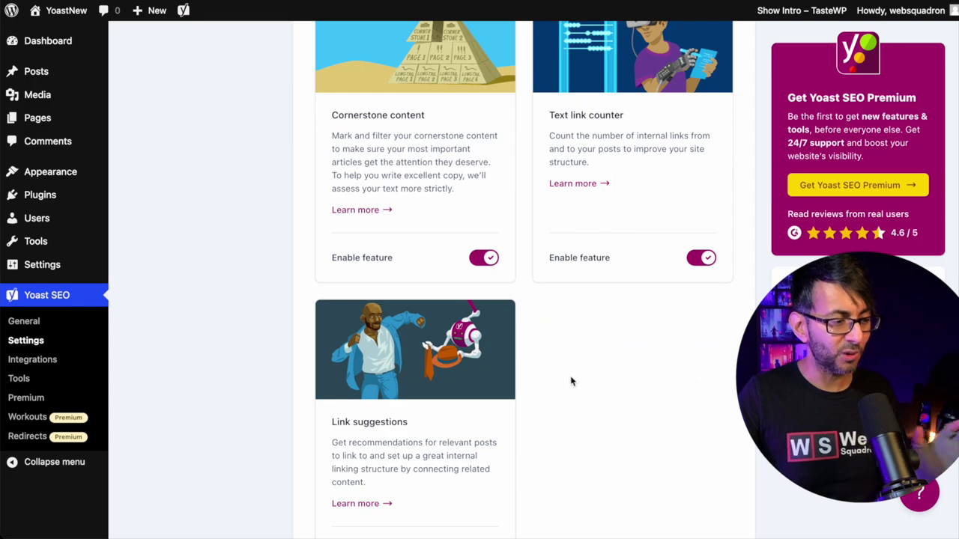
{"action": "scroll", "coordinate": [540, 379], "scroll_direction": "up", "scroll_amount": 5}
{"action": "scroll", "coordinate": [539, 377], "scroll_direction": "up", "scroll_amount": 5}
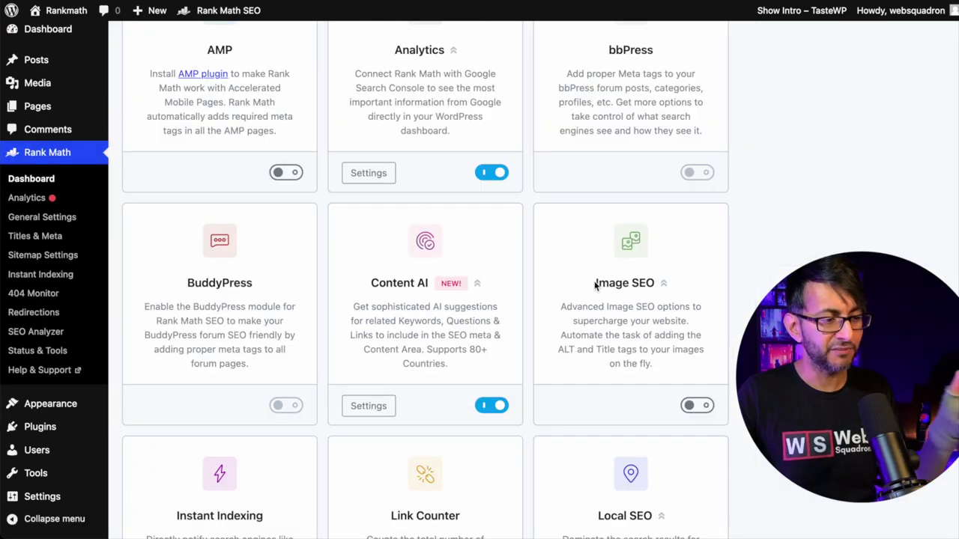
{"action": "scroll", "coordinate": [599, 278], "scroll_direction": "up", "scroll_amount": 3}
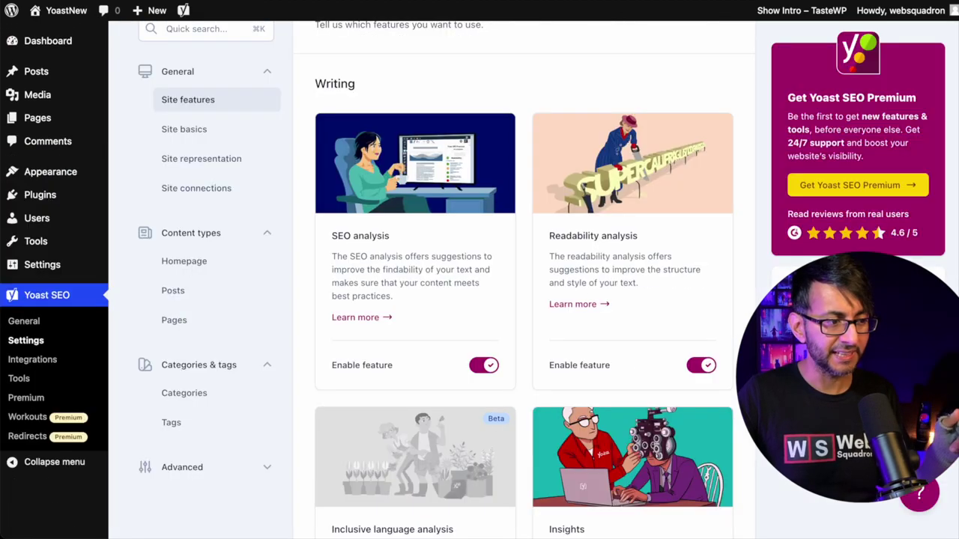
{"action": "scroll", "coordinate": [458, 281], "scroll_direction": "up", "scroll_amount": 2}
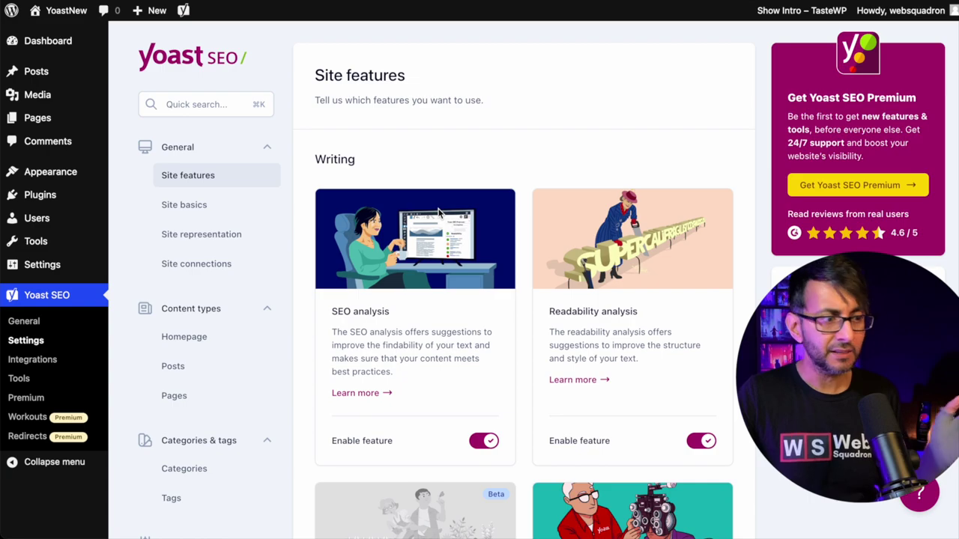
{"action": "scroll", "coordinate": [458, 280], "scroll_direction": "down", "scroll_amount": 3}
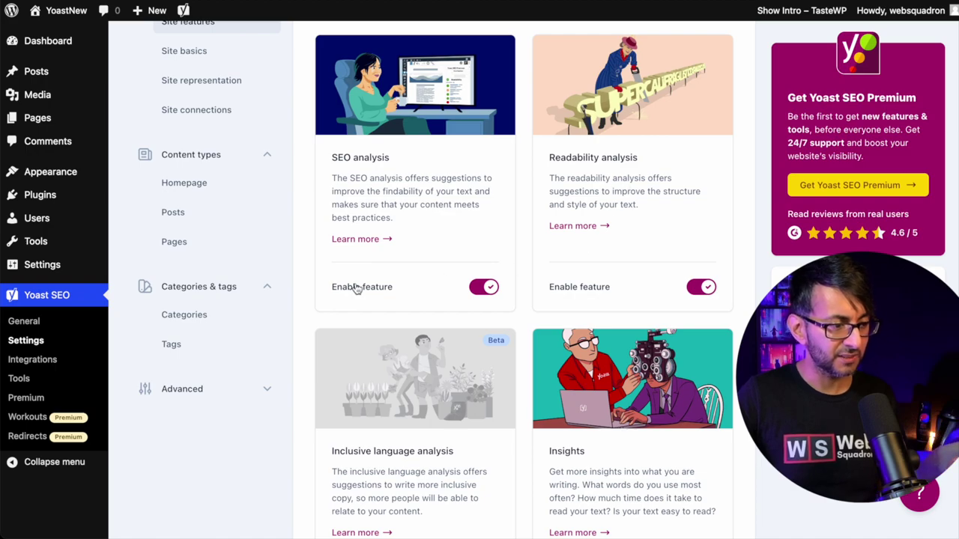
{"action": "scroll", "coordinate": [495, 313], "scroll_direction": "down", "scroll_amount": 5}
{"action": "scroll", "coordinate": [521, 312], "scroll_direction": "down", "scroll_amount": 2}
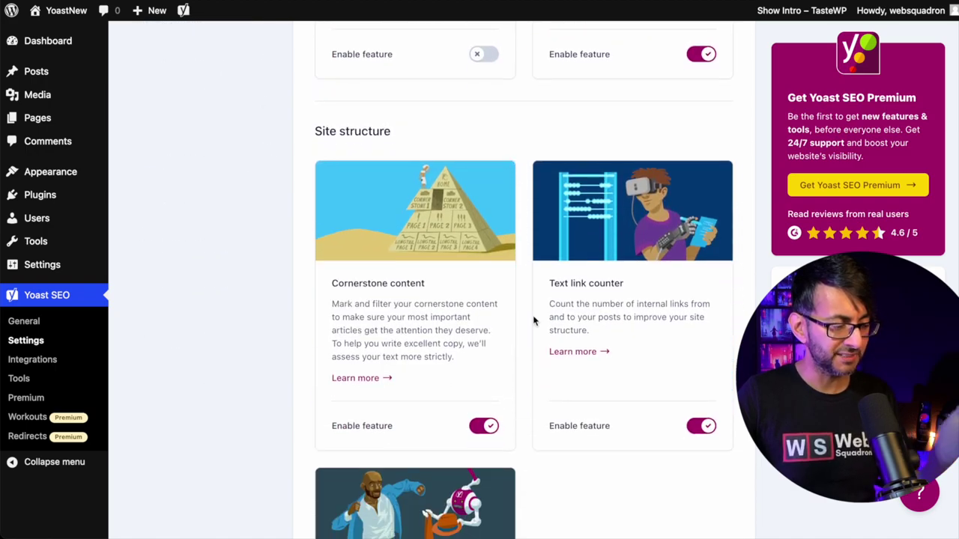
{"action": "scroll", "coordinate": [574, 330], "scroll_direction": "down", "scroll_amount": 4}
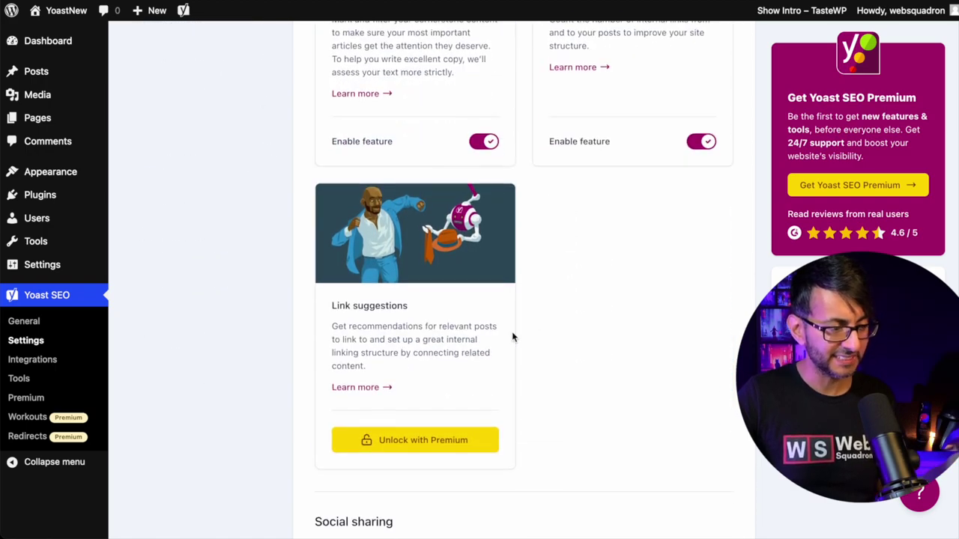
{"action": "scroll", "coordinate": [430, 390], "scroll_direction": "up", "scroll_amount": 10}
- Review Yoast's Site basics settings, scrolling through the page
{"action": "left_click", "coordinate": [232, 205]}
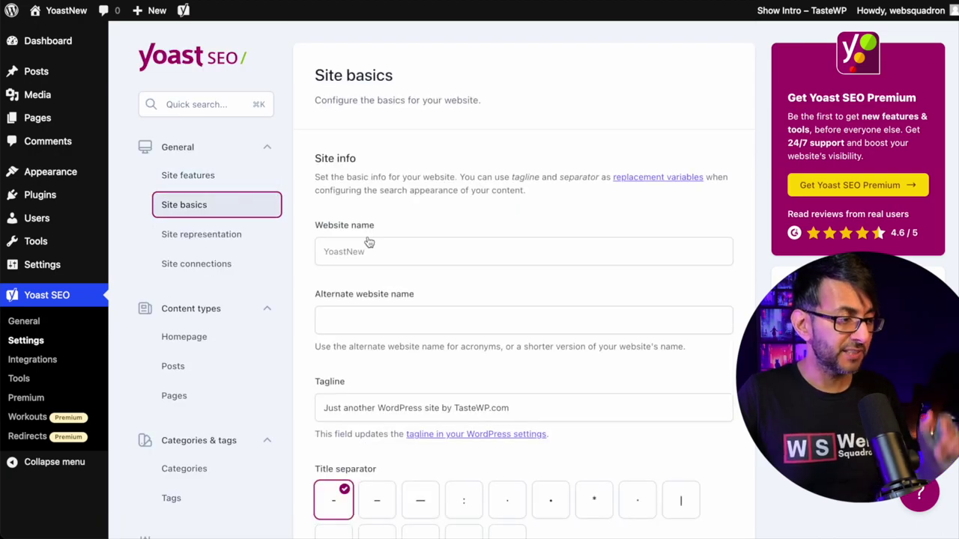
{"action": "scroll", "coordinate": [456, 308], "scroll_direction": "down", "scroll_amount": 3}
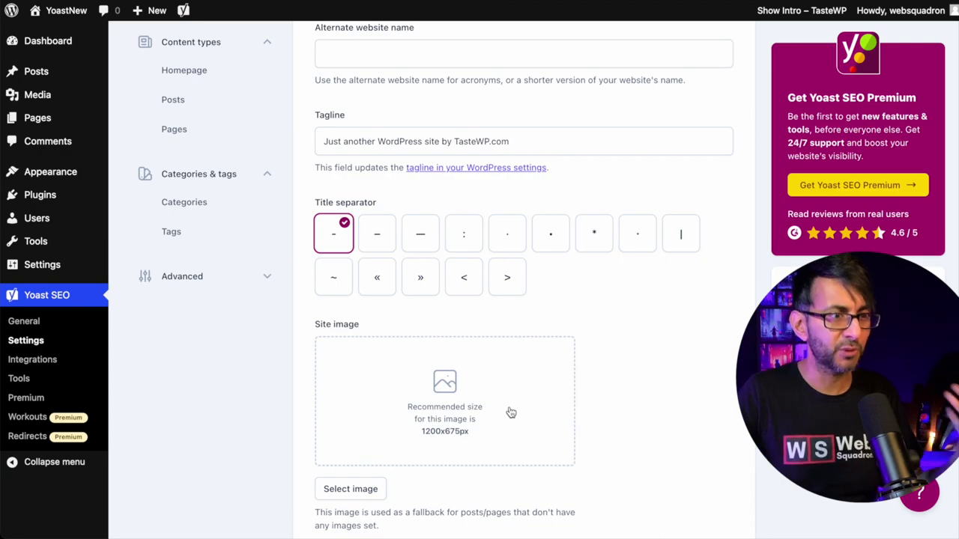
{"action": "scroll", "coordinate": [510, 413], "scroll_direction": "up", "scroll_amount": 5}
{"action": "scroll", "coordinate": [504, 413], "scroll_direction": "down", "scroll_amount": 5}
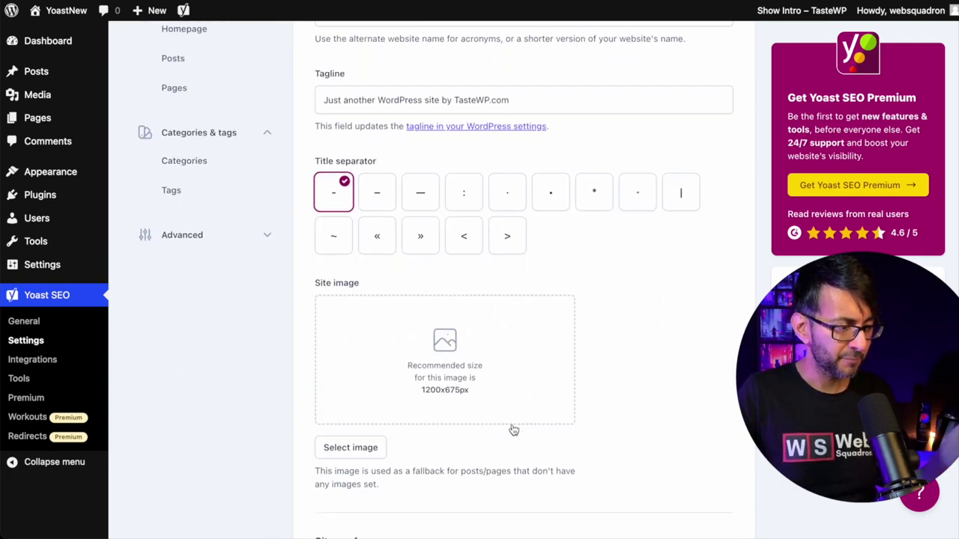
{"action": "scroll", "coordinate": [449, 408], "scroll_direction": "up", "scroll_amount": 5}
- Review Yoast's Site representation settings
{"action": "left_click", "coordinate": [233, 233]}
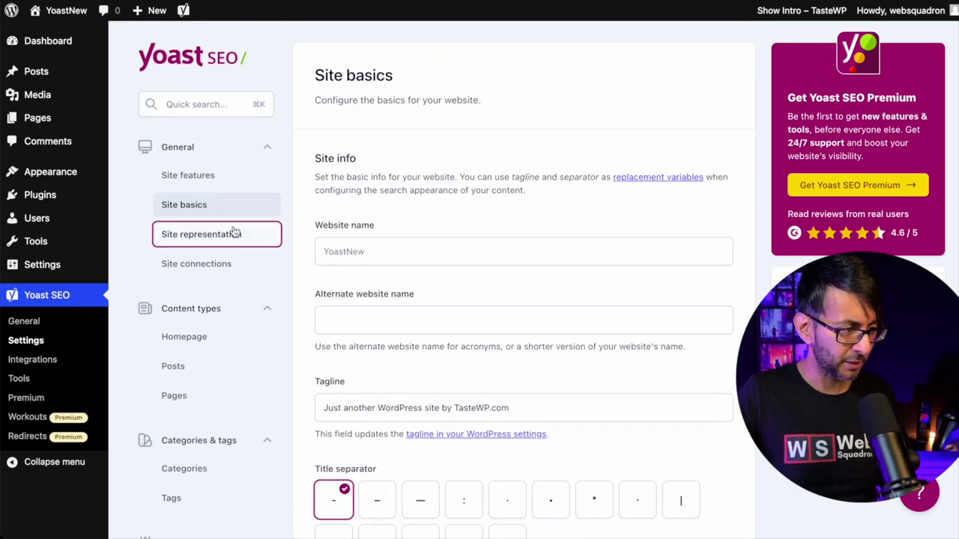
{"action": "scroll", "coordinate": [476, 391], "scroll_direction": "down", "scroll_amount": 1}
{"action": "scroll", "coordinate": [476, 391], "scroll_direction": "down", "scroll_amount": 5}
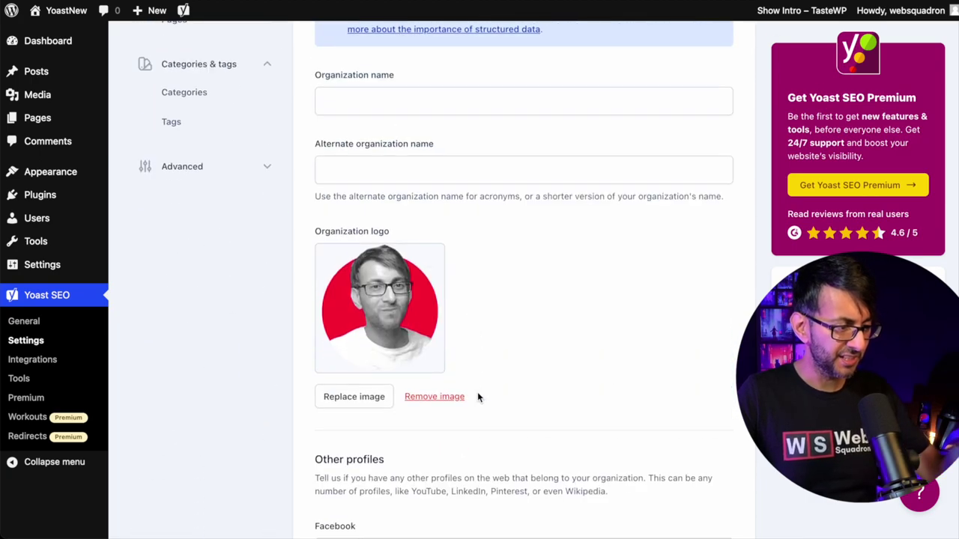
{"action": "scroll", "coordinate": [419, 337], "scroll_direction": "up", "scroll_amount": 4}
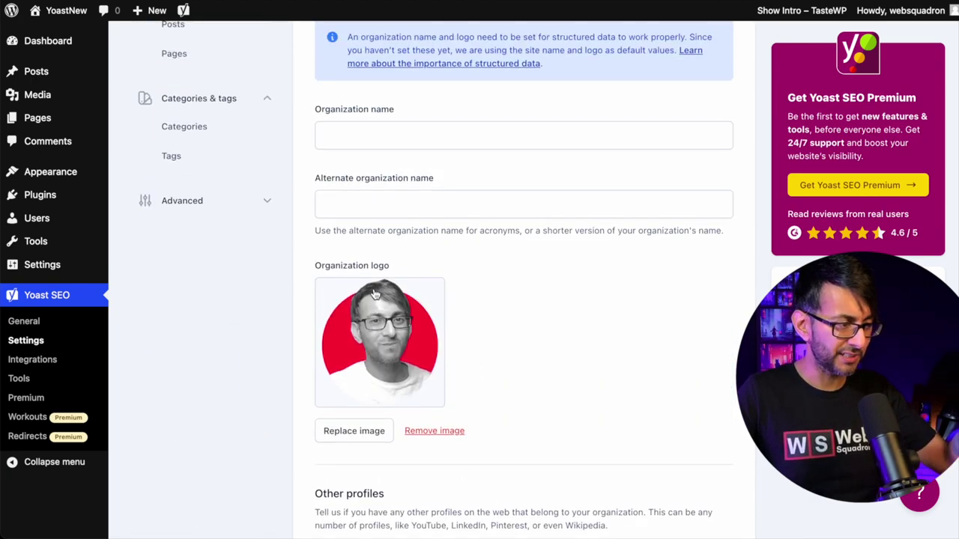
- Review Yoast's Site connections verification-code settings
{"action": "left_click", "coordinate": [214, 132]}
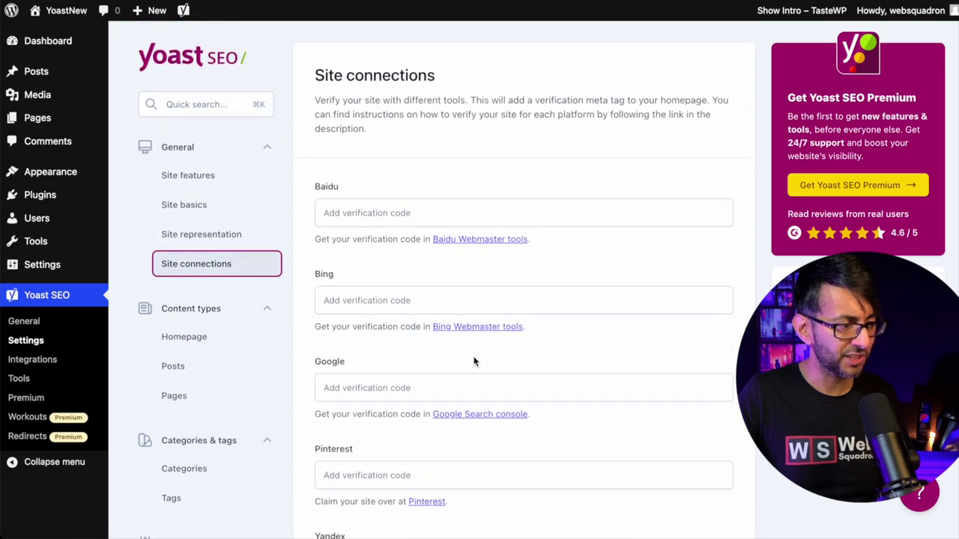
{"action": "scroll", "coordinate": [487, 390], "scroll_direction": "down", "scroll_amount": 3}
{"action": "scroll", "coordinate": [487, 394], "scroll_direction": "up", "scroll_amount": 2}
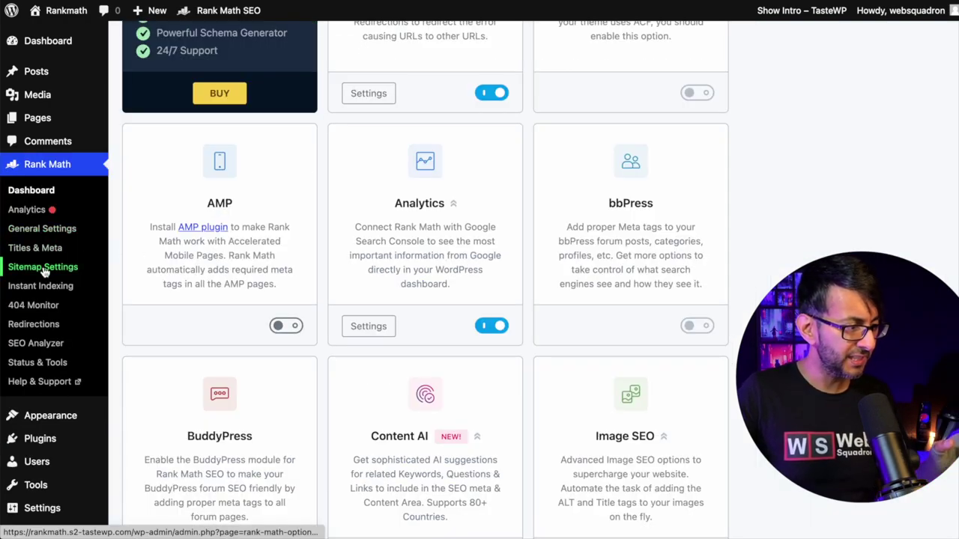
- Open Rank Math's Webmaster Tools settings and follow the Search Console Verification Page link
{"action": "left_click", "coordinate": [64, 228]}
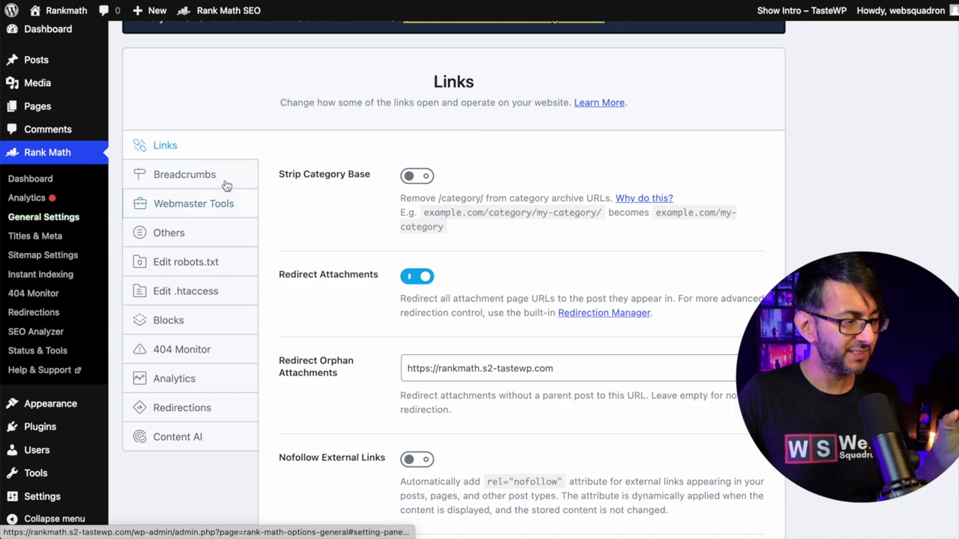
{"action": "left_click", "coordinate": [215, 212]}
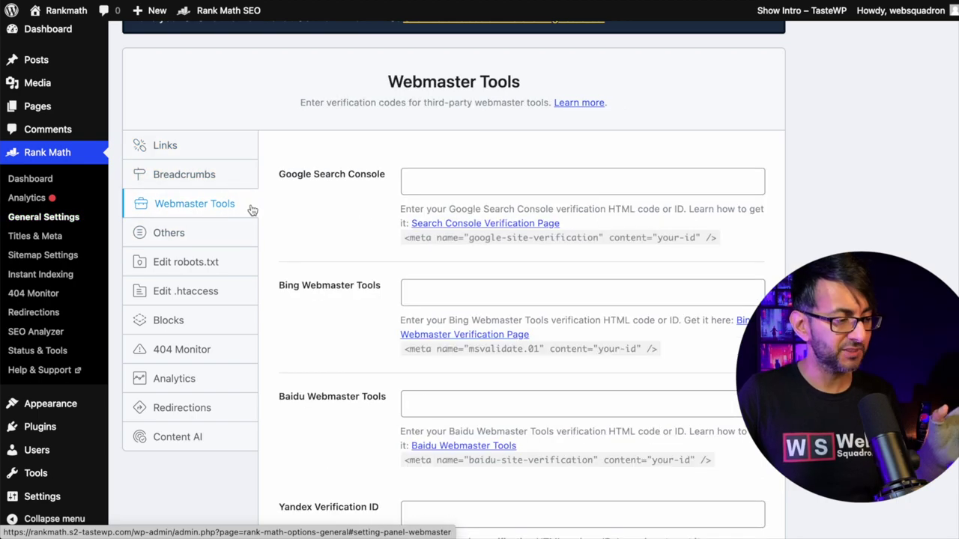
{"action": "scroll", "coordinate": [454, 212], "scroll_direction": "down", "scroll_amount": 1}
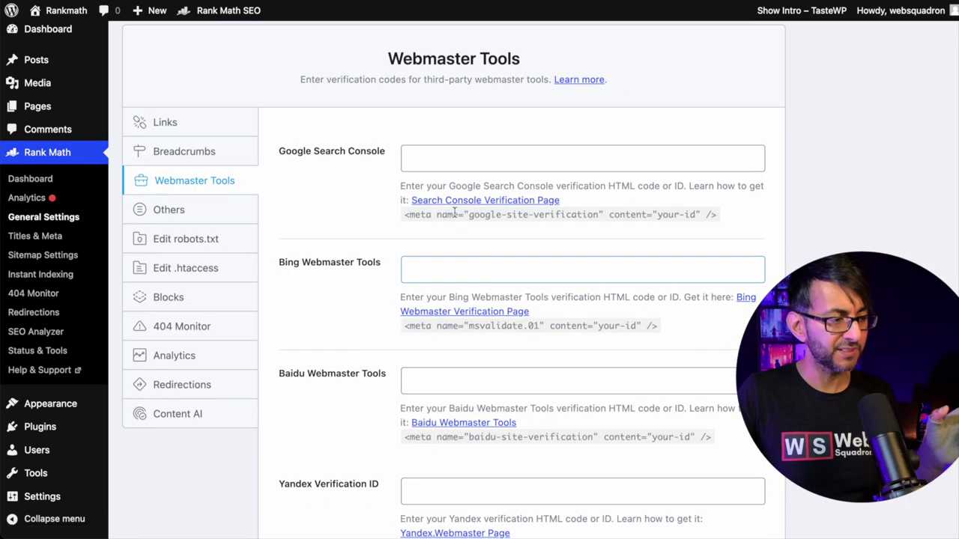
{"action": "left_click", "coordinate": [488, 202]}
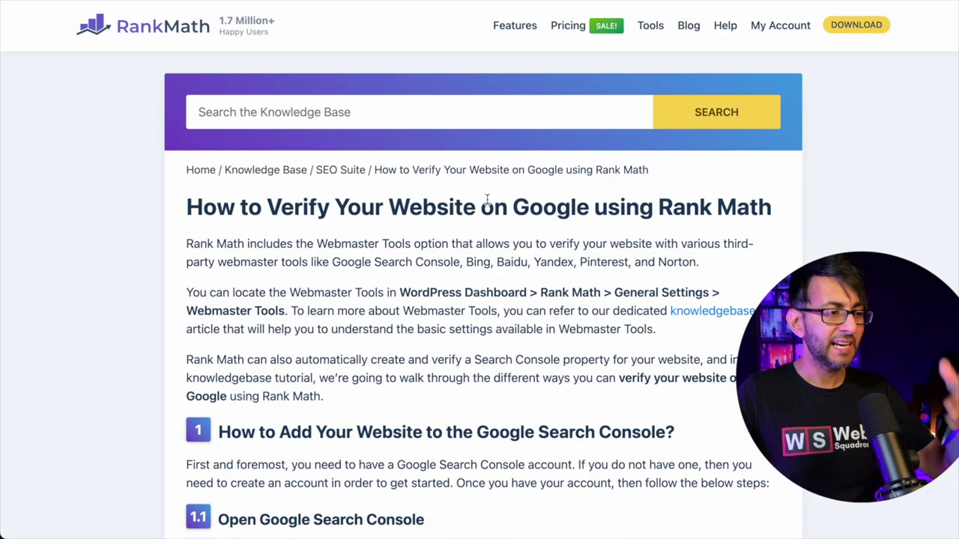
- Accept the cookie banner and scroll the guide down to 'Select property type'
{"action": "left_click", "coordinate": [38, 502]}
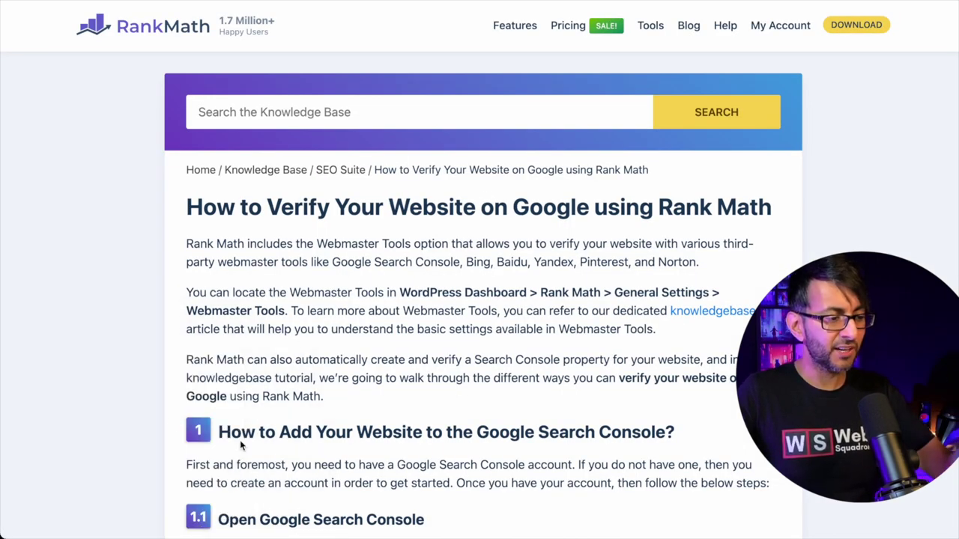
{"action": "scroll", "coordinate": [498, 352], "scroll_direction": "down", "scroll_amount": 6}
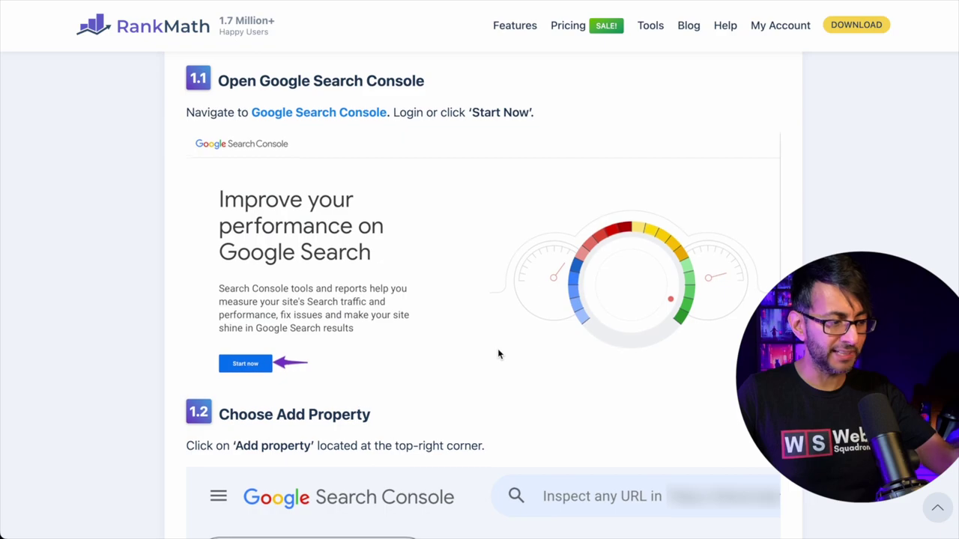
{"action": "scroll", "coordinate": [498, 352], "scroll_direction": "down", "scroll_amount": 5}
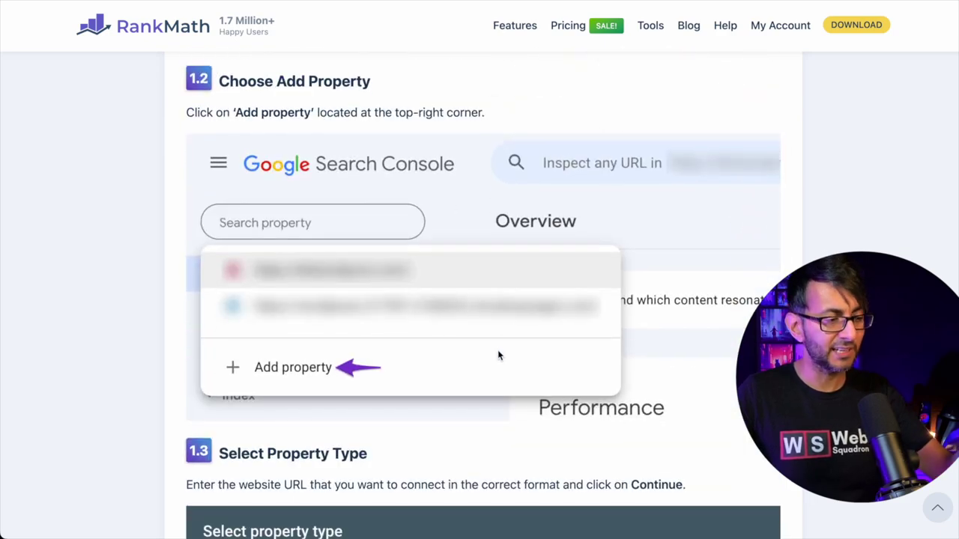
{"action": "scroll", "coordinate": [497, 352], "scroll_direction": "down", "scroll_amount": 5}
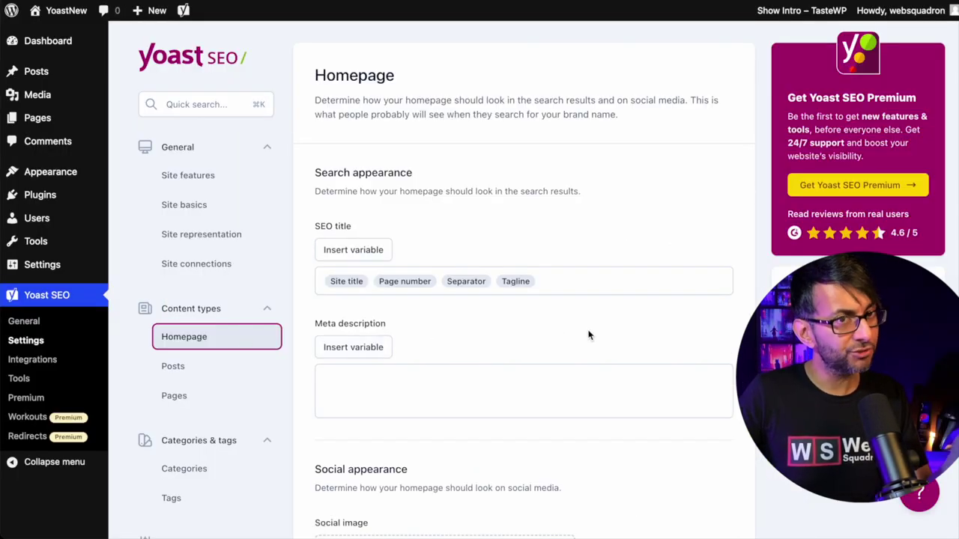
- Scroll through Yoast's Homepage search appearance and social appearance settings
{"action": "scroll", "coordinate": [588, 335], "scroll_direction": "down", "scroll_amount": 3}
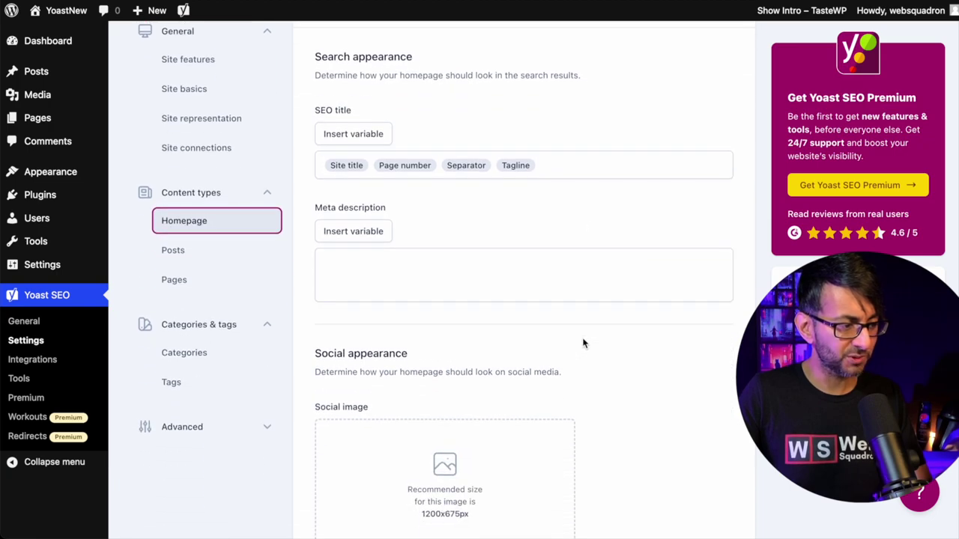
{"action": "scroll", "coordinate": [583, 343], "scroll_direction": "down", "scroll_amount": 5}
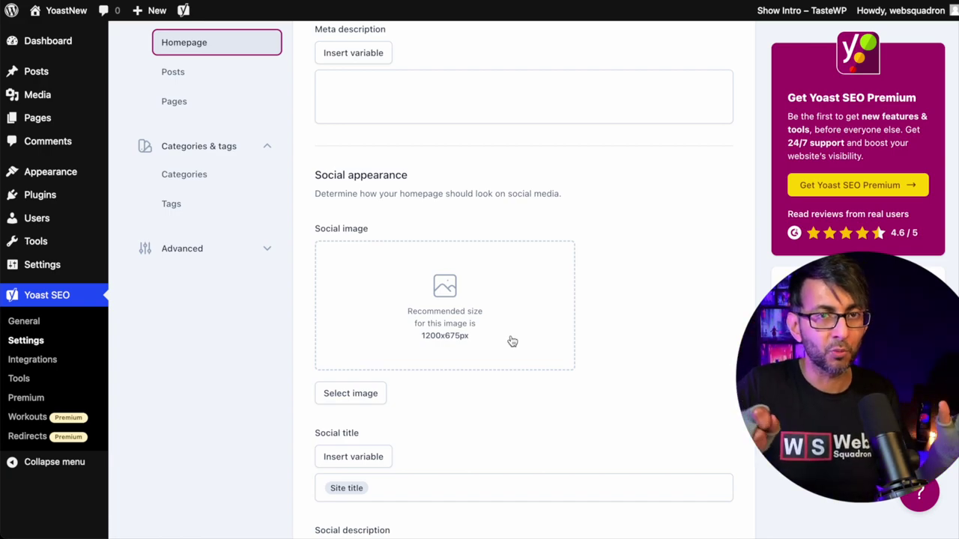
{"action": "scroll", "coordinate": [512, 342], "scroll_direction": "up", "scroll_amount": 3}
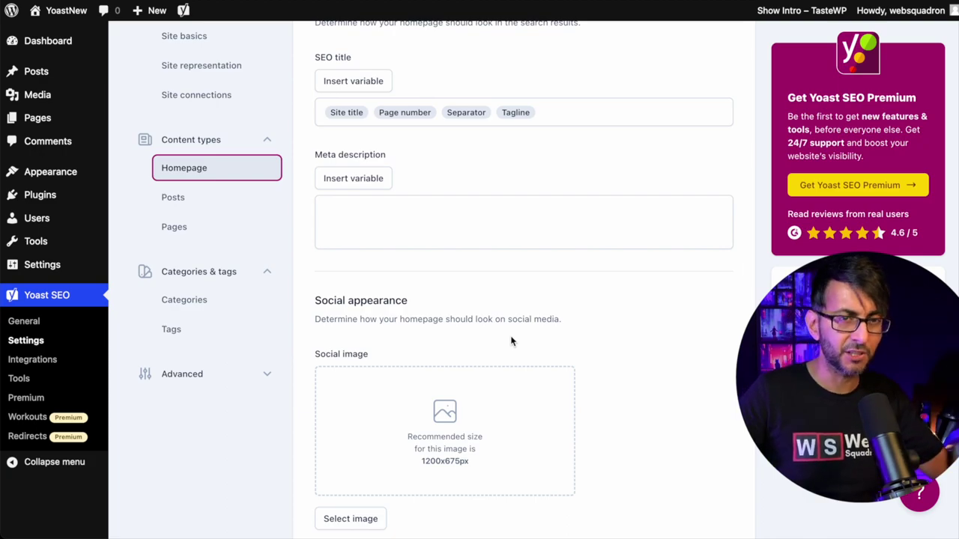
- Open Yoast's default settings for Posts
{"action": "left_click", "coordinate": [203, 205]}
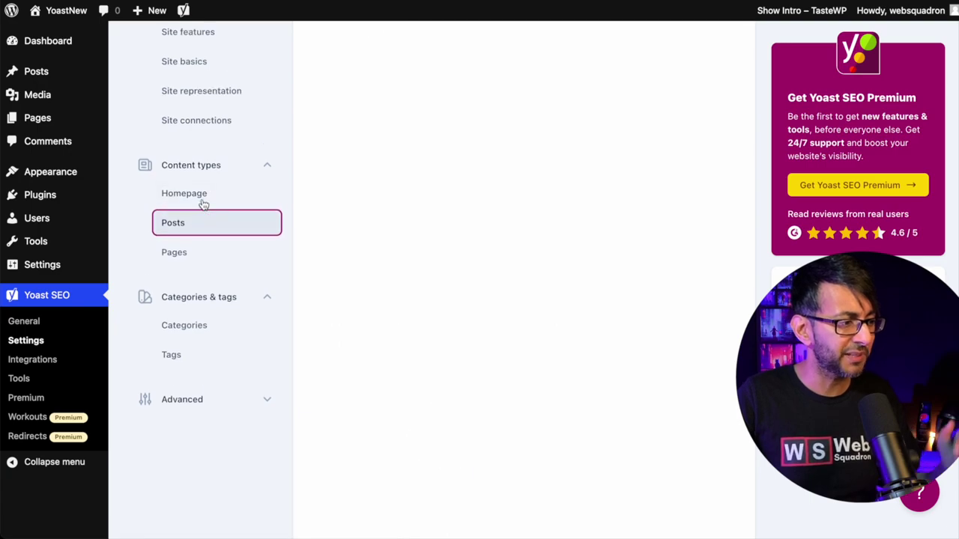
{"action": "scroll", "coordinate": [511, 339], "scroll_direction": "up", "scroll_amount": 3}
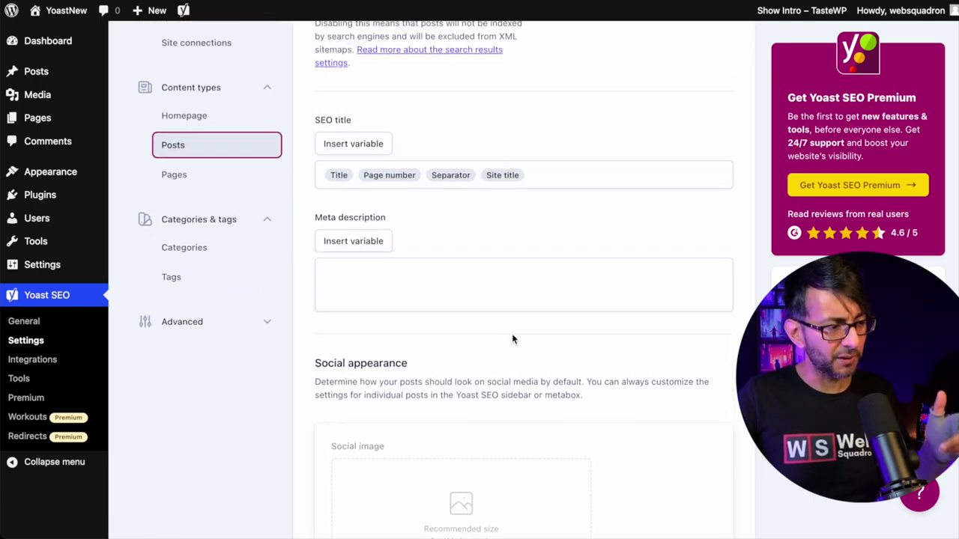
{"action": "scroll", "coordinate": [512, 338], "scroll_direction": "down", "scroll_amount": 4}
- Enter 'wwewewew' as the posts meta description and look over Social appearance
{"action": "left_click", "coordinate": [415, 154]}
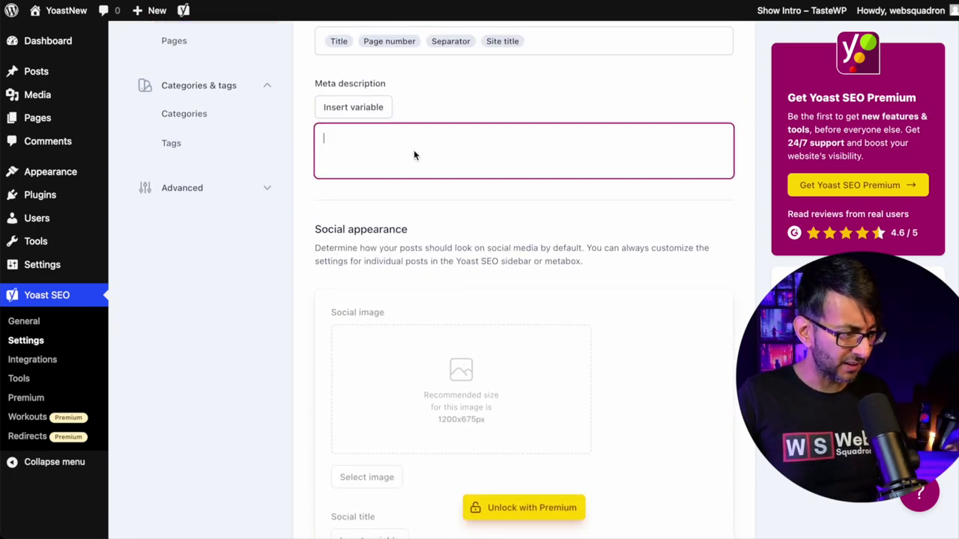
{"action": "type", "text": "wwewewewe"}
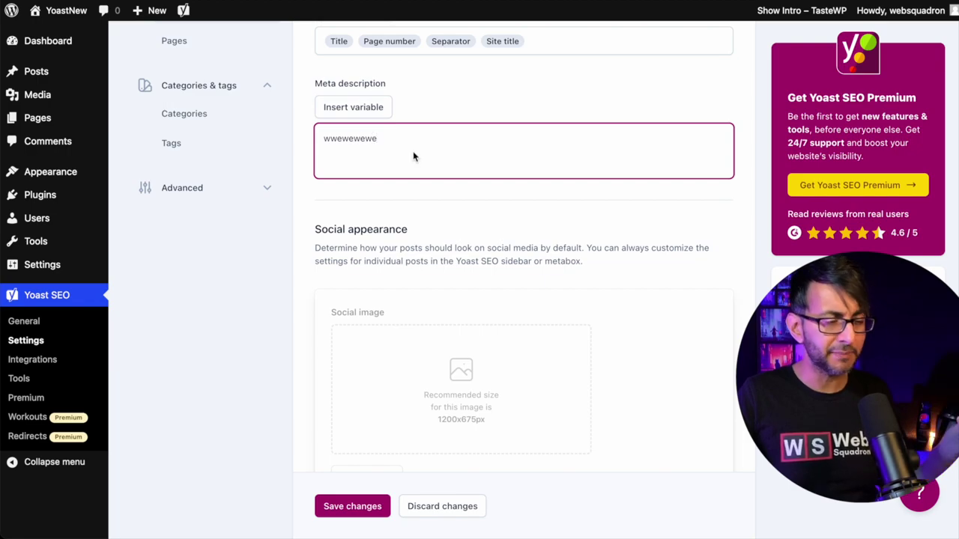
{"action": "left_click", "coordinate": [463, 119]}
{"action": "scroll", "coordinate": [483, 337], "scroll_direction": "down", "scroll_amount": 1}
{"action": "scroll", "coordinate": [494, 378], "scroll_direction": "up", "scroll_amount": 1}
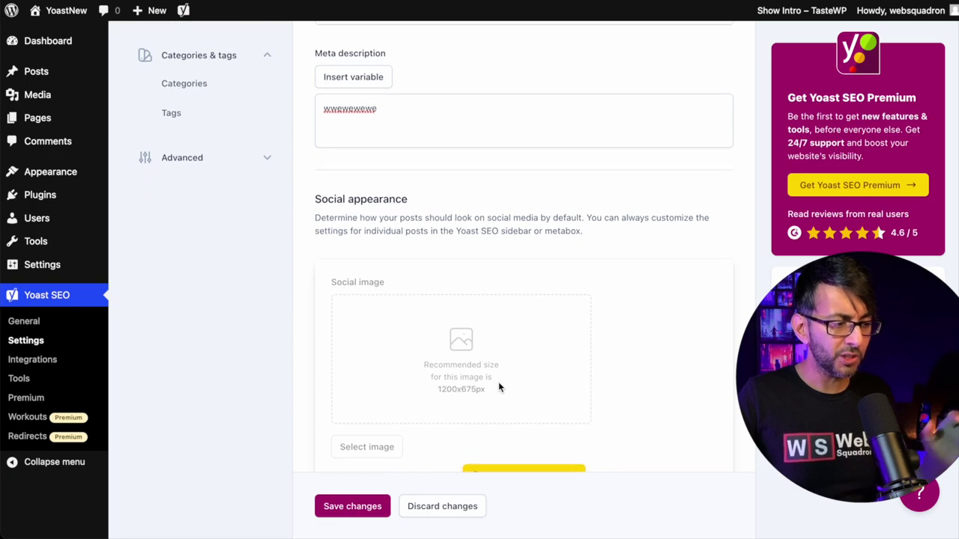
{"action": "scroll", "coordinate": [490, 352], "scroll_direction": "down", "scroll_amount": 5}
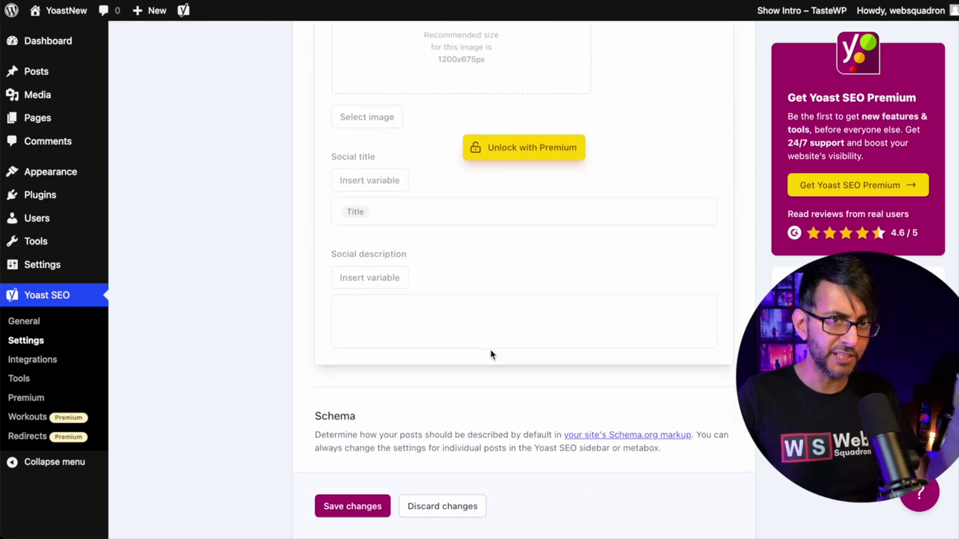
{"action": "scroll", "coordinate": [489, 352], "scroll_direction": "up", "scroll_amount": 3}
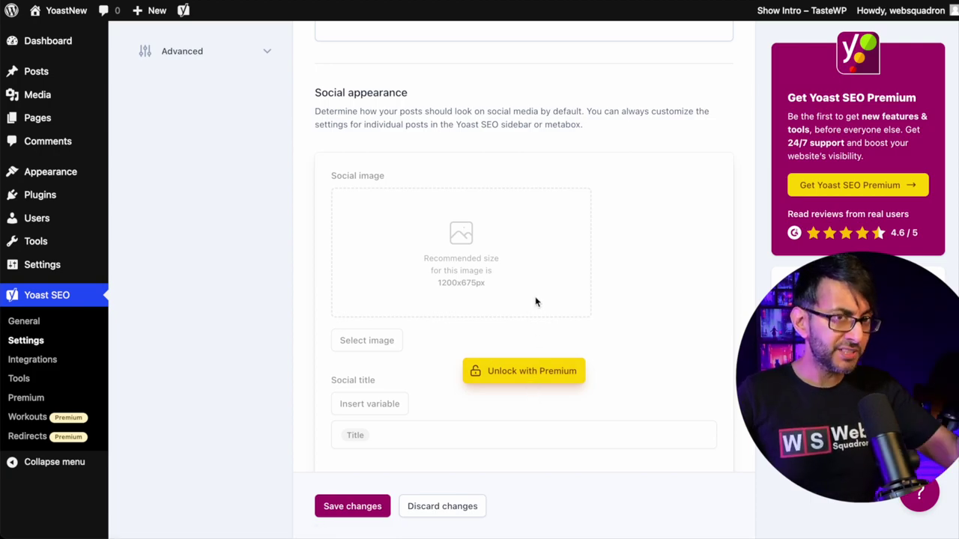
{"action": "scroll", "coordinate": [526, 301], "scroll_direction": "up", "scroll_amount": 3}
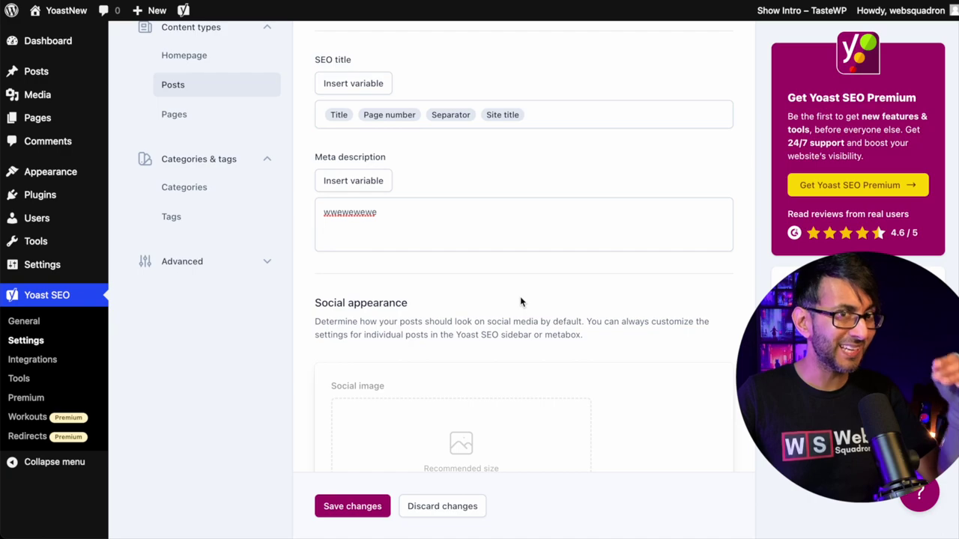
- Open Yoast's Pages defaults and type 'fgr' into their meta description
{"action": "left_click", "coordinate": [187, 117]}
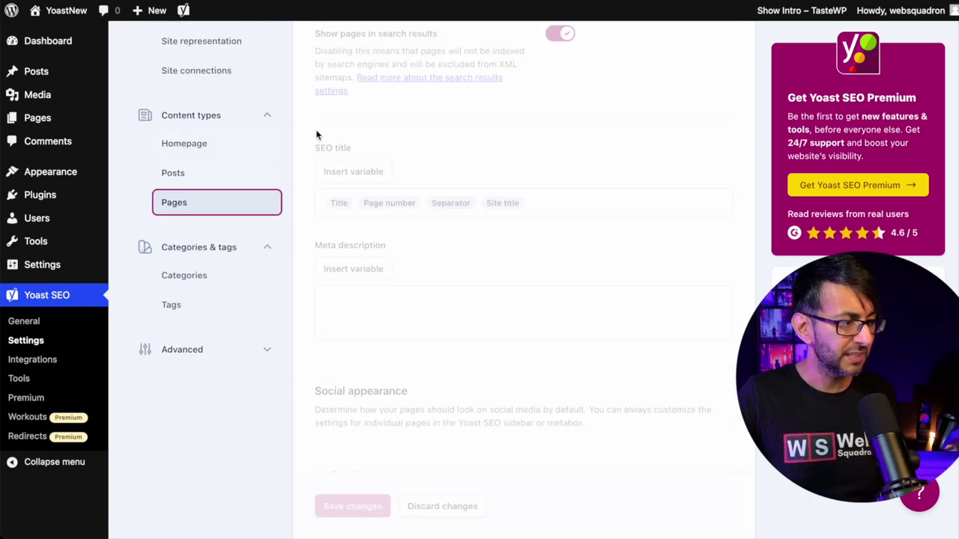
{"action": "scroll", "coordinate": [499, 337], "scroll_direction": "down", "scroll_amount": 5}
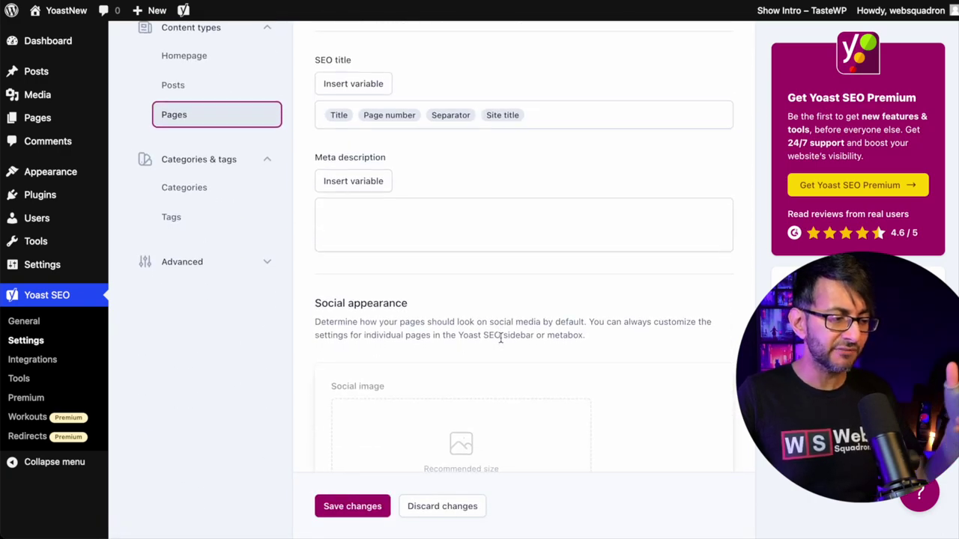
{"action": "scroll", "coordinate": [500, 339], "scroll_direction": "up", "scroll_amount": 4}
{"action": "left_click", "coordinate": [462, 344]}
{"action": "type", "text": "fgrrtr"}
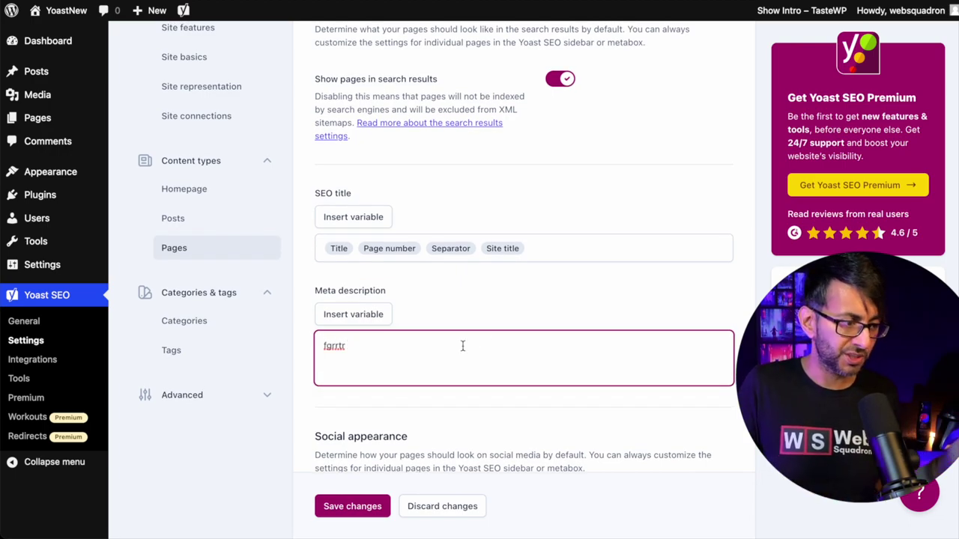
- Scroll down and view the Yoast SEO Premium upgrade offer
{"action": "scroll", "coordinate": [465, 356], "scroll_direction": "down", "scroll_amount": 2}
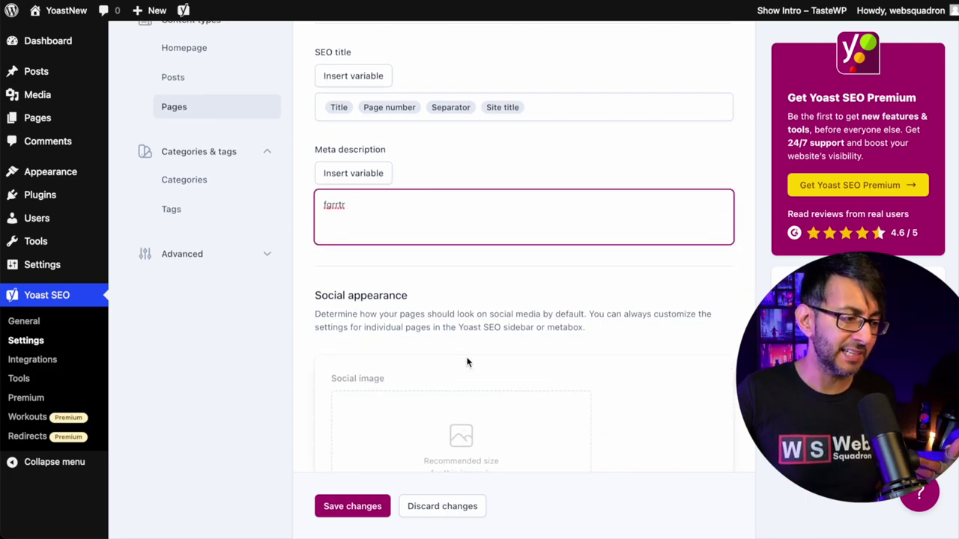
{"action": "scroll", "coordinate": [496, 374], "scroll_direction": "down", "scroll_amount": 3}
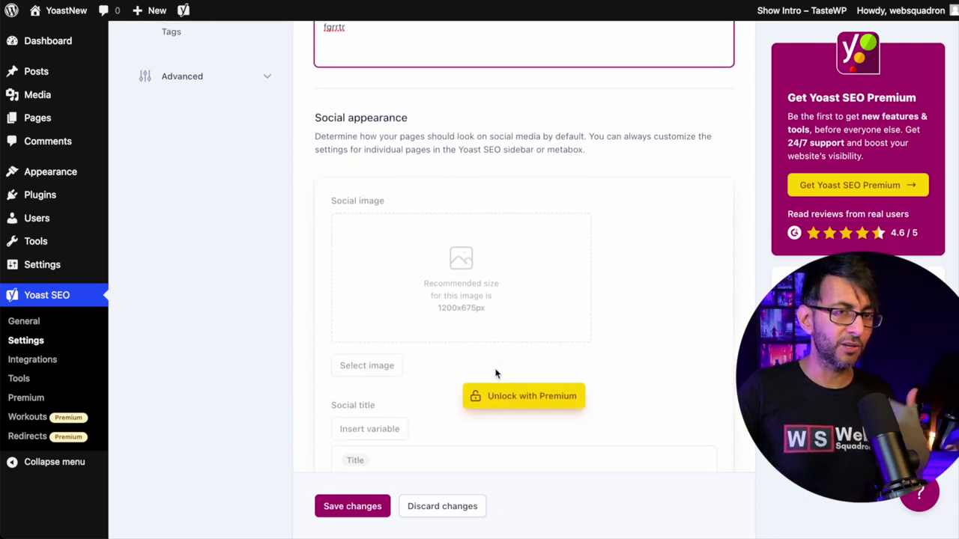
{"action": "left_click", "coordinate": [828, 193]}
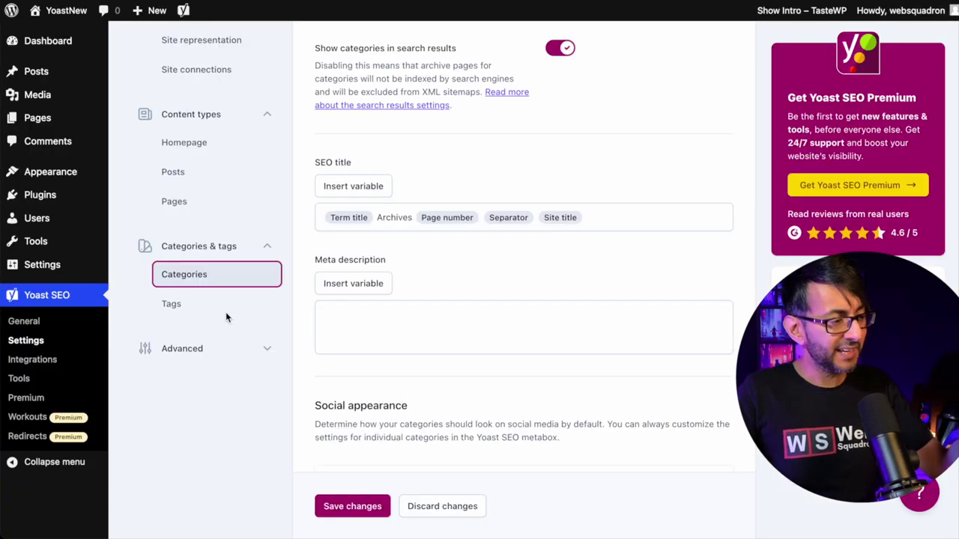
- Open Yoast's Tags settings and scroll through them
{"action": "left_click", "coordinate": [190, 307]}
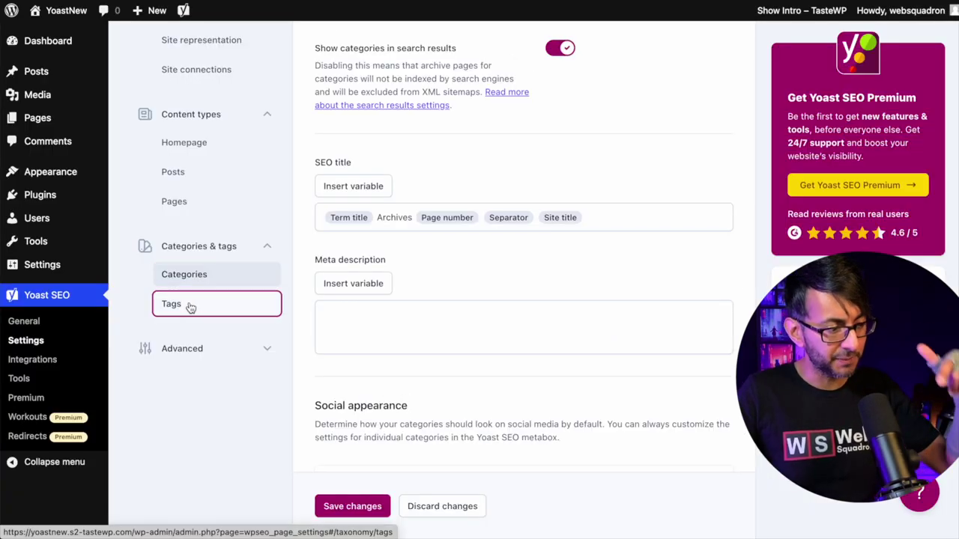
{"action": "scroll", "coordinate": [410, 426], "scroll_direction": "down", "scroll_amount": 5}
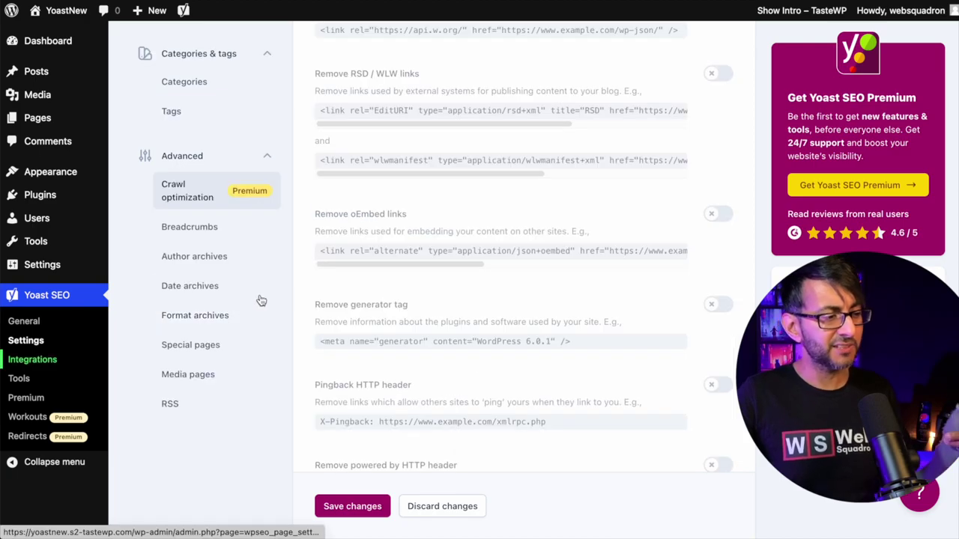
{"action": "scroll", "coordinate": [232, 303], "scroll_direction": "up", "scroll_amount": 1}
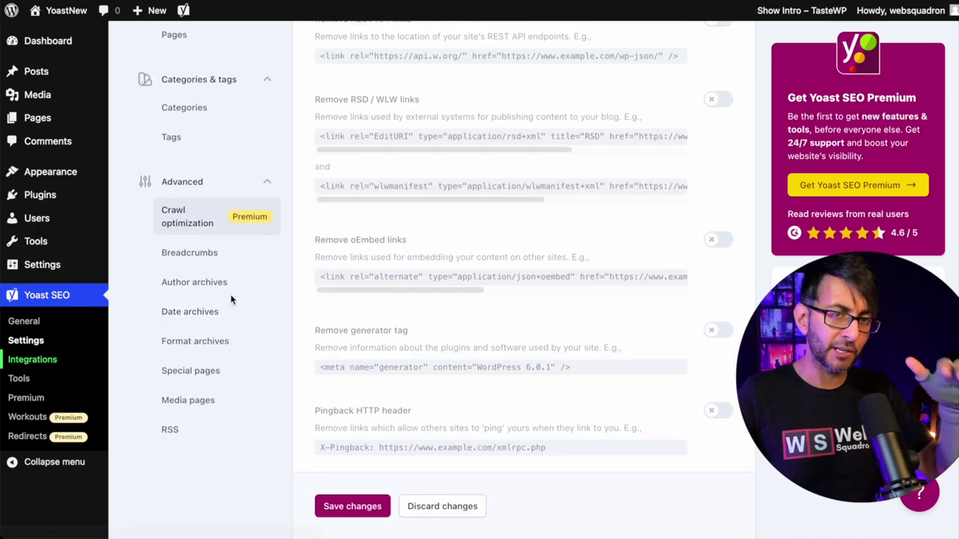
{"action": "scroll", "coordinate": [229, 313], "scroll_direction": "up", "scroll_amount": 1}
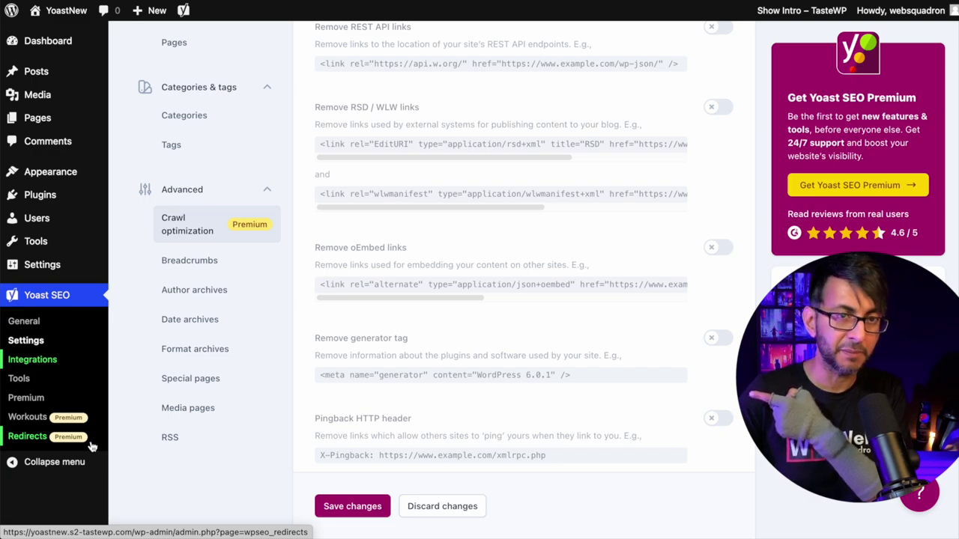
- Leave unsaved changes for Yoast Redirects, then open 'Hello world!' from All Posts
{"action": "left_click", "coordinate": [44, 438]}
{"action": "left_click", "coordinate": [525, 187]}
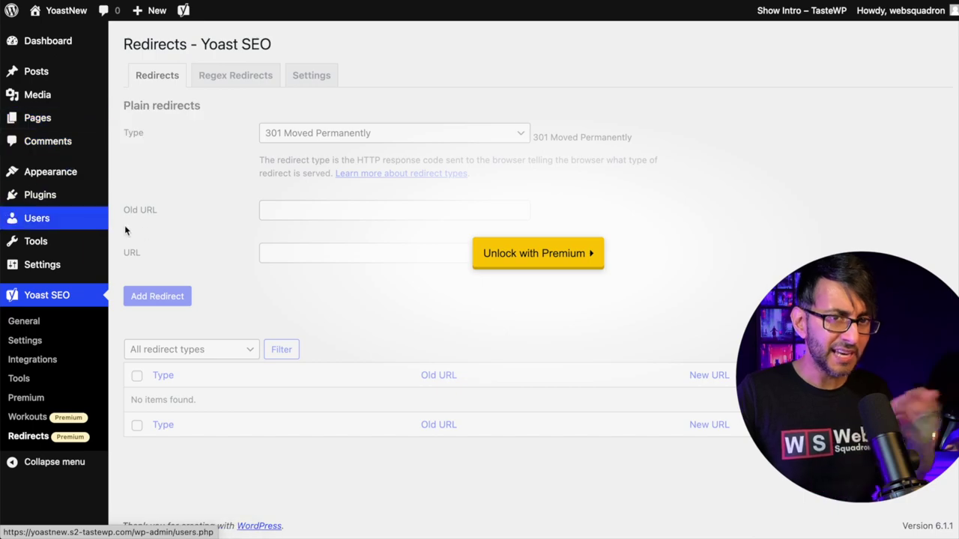
{"action": "mouse_move", "coordinate": [90, 72]}
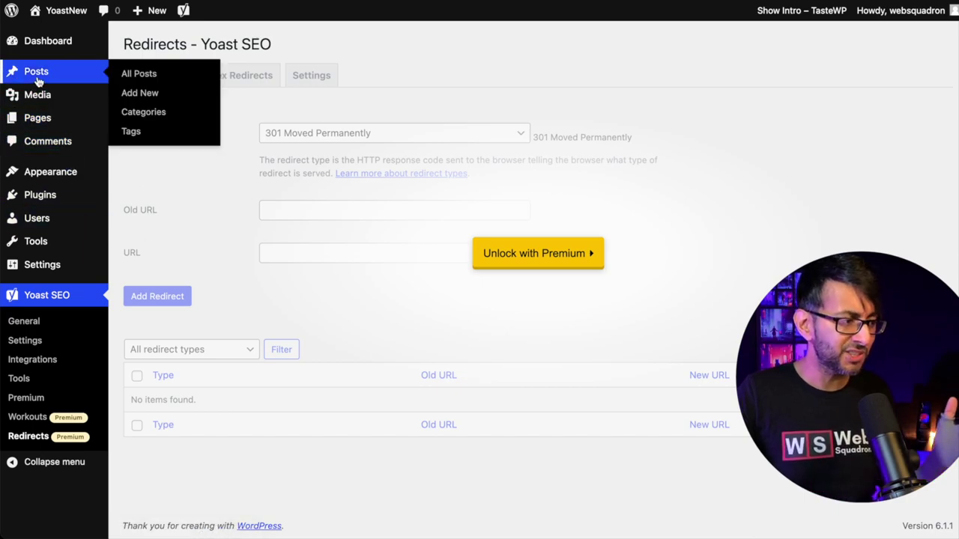
{"action": "left_click", "coordinate": [132, 74]}
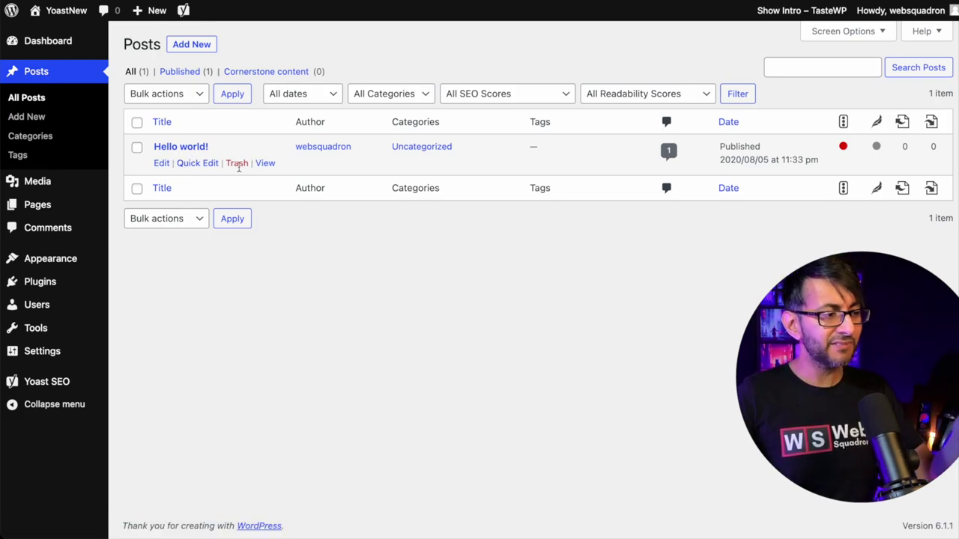
{"action": "left_click", "coordinate": [163, 164]}
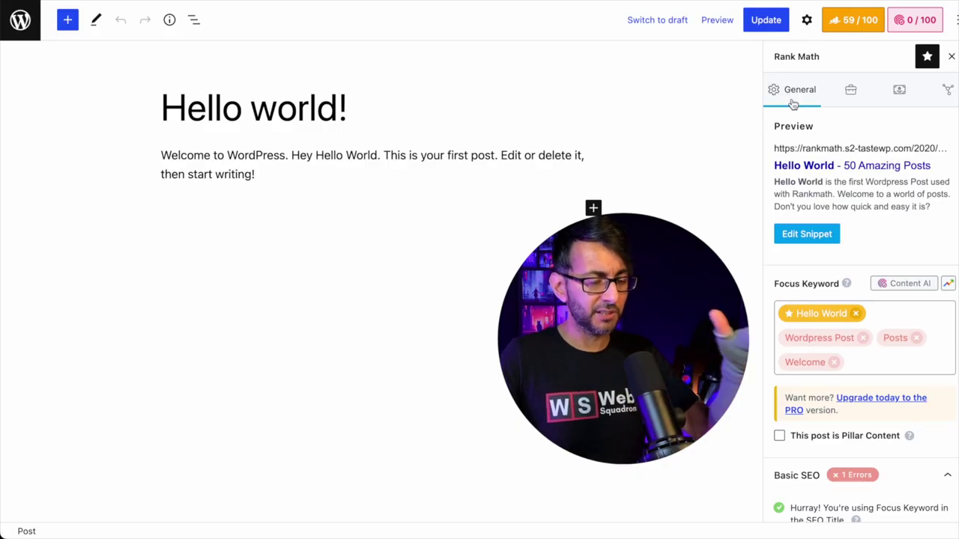
- Show the post's Rank Math Advanced settings, then the Schema tab with Article in use
{"action": "scroll", "coordinate": [850, 325], "scroll_direction": "down", "scroll_amount": 5}
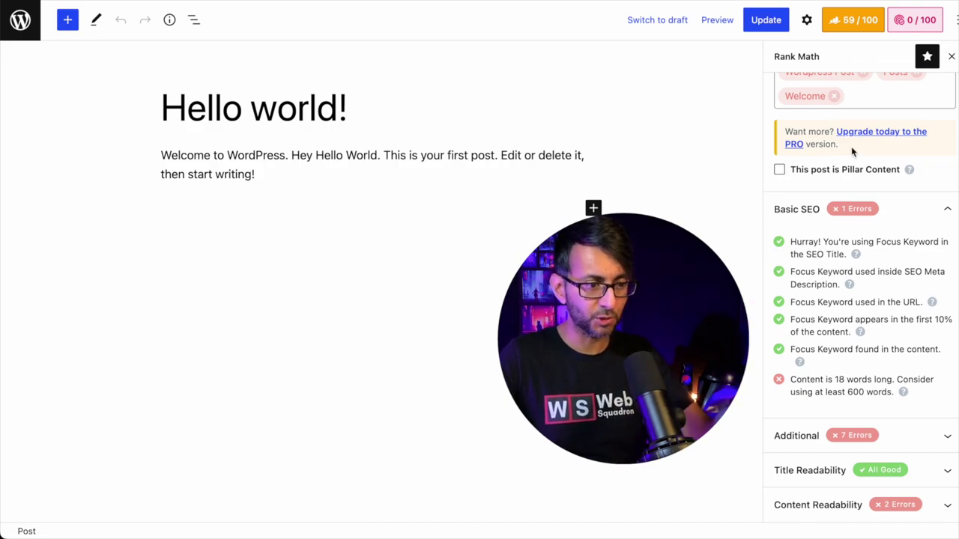
{"action": "scroll", "coordinate": [851, 146], "scroll_direction": "up", "scroll_amount": 5}
{"action": "left_click", "coordinate": [849, 90]}
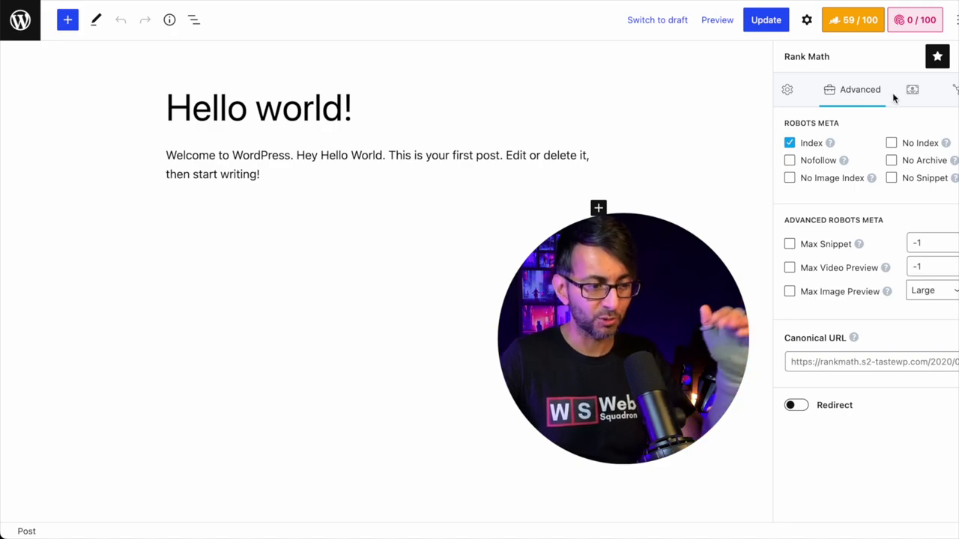
{"action": "left_click", "coordinate": [913, 92]}
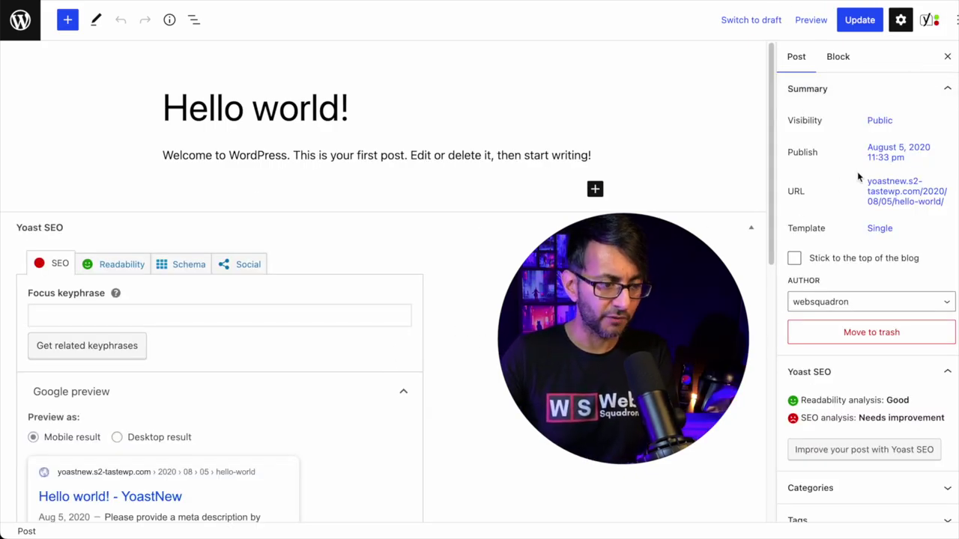
- Enter Hello World as the Yoast focus keyphrase, removing the extra second keyphrase
{"action": "scroll", "coordinate": [873, 269], "scroll_direction": "down", "scroll_amount": 3}
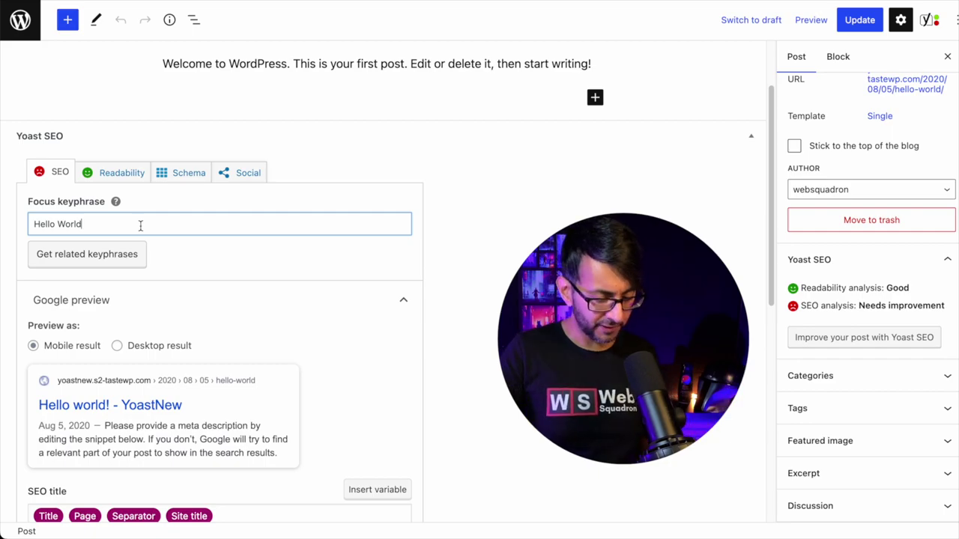
{"action": "type", "text": ", ffff"}
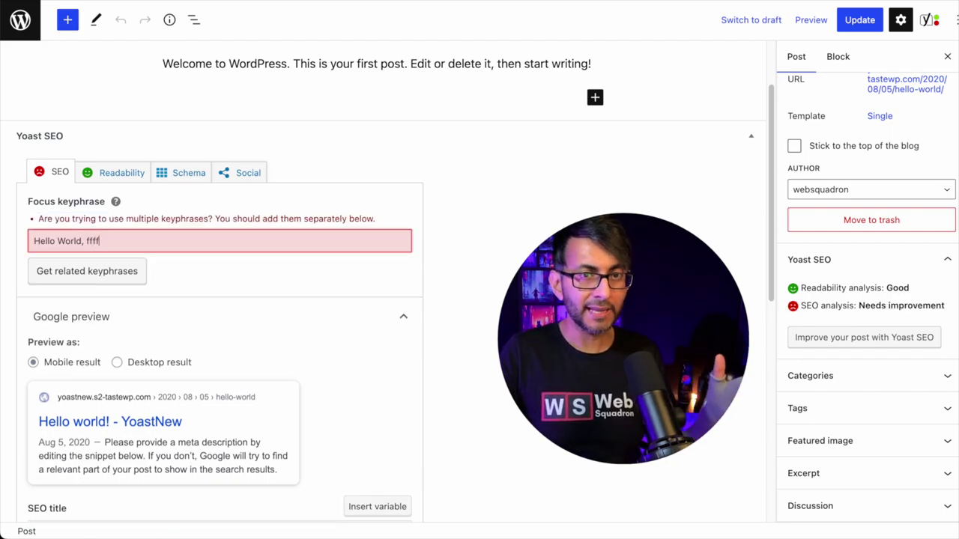
{"action": "key", "text": "BackSpace"}
{"action": "key", "text": "BackSpace"}
{"action": "key", "text": "BackSpace"}
{"action": "key", "text": "BackSpace"}
{"action": "key", "text": "BackSpace"}
{"action": "key", "text": "BackSpace"}
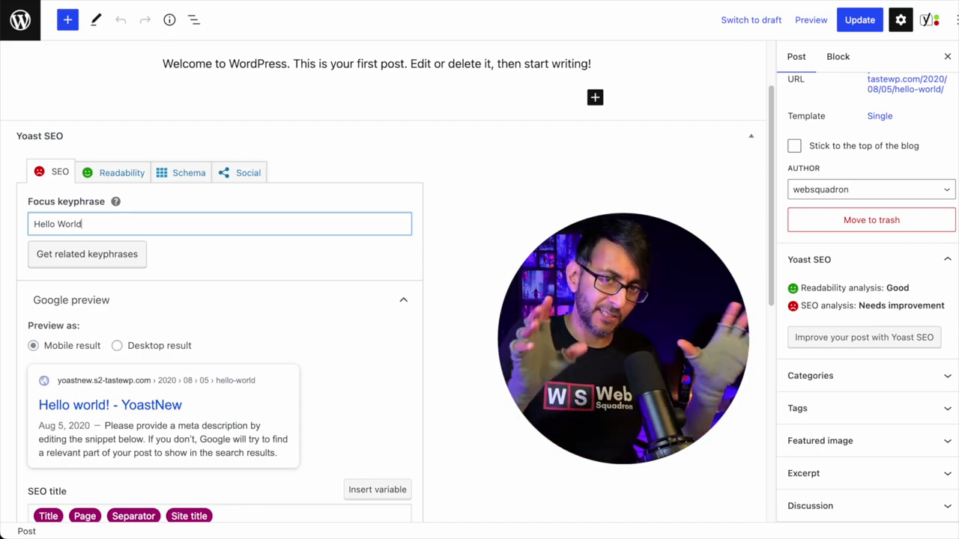
{"action": "left_click", "coordinate": [96, 264]}
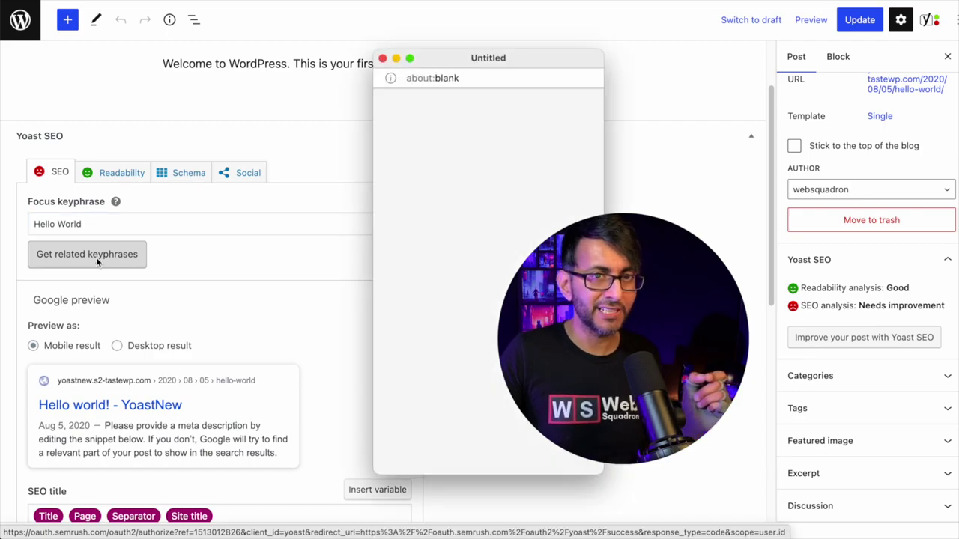
{"action": "left_click_drag", "start_coordinate": [467, 47], "coordinate": [252, 39]}
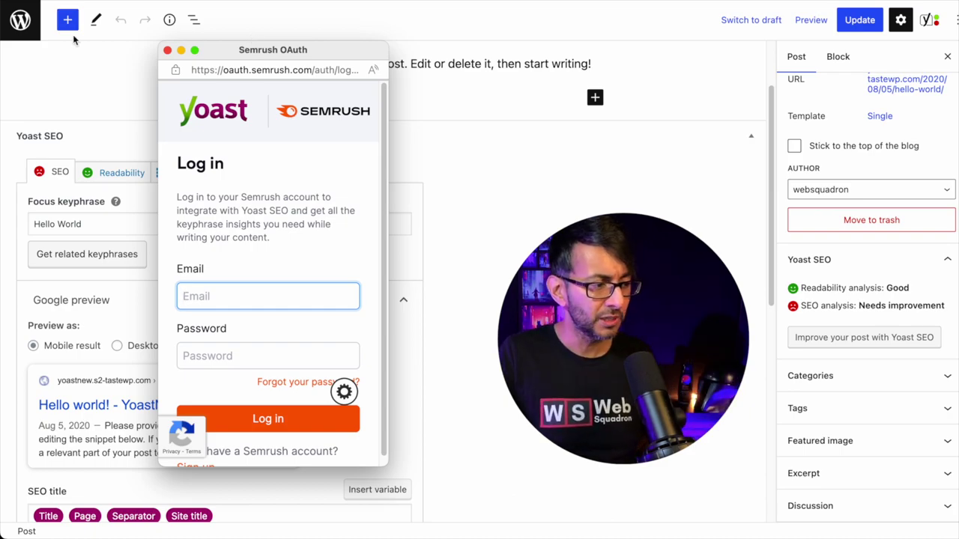
{"action": "left_click", "coordinate": [167, 50]}
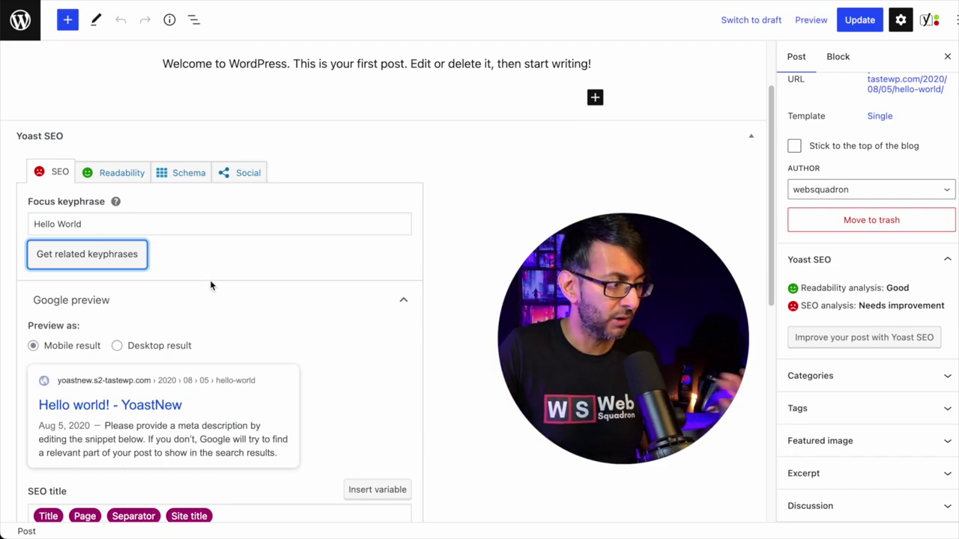
{"action": "scroll", "coordinate": [240, 312], "scroll_direction": "down", "scroll_amount": 3}
- Replace the Yoast SEO title variables with 'Hello World - 50 Amazing Pists'
{"action": "left_click", "coordinate": [240, 342]}
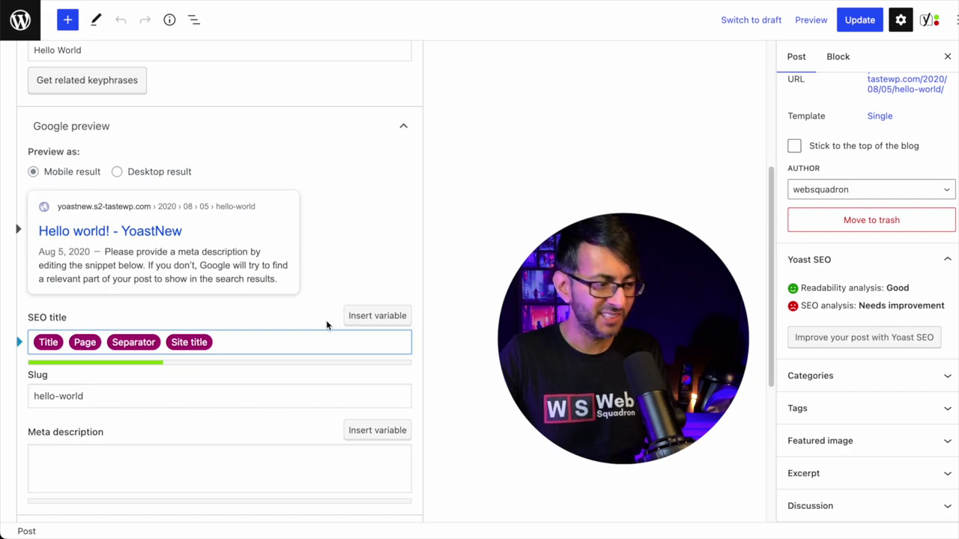
{"action": "left_click", "coordinate": [375, 316]}
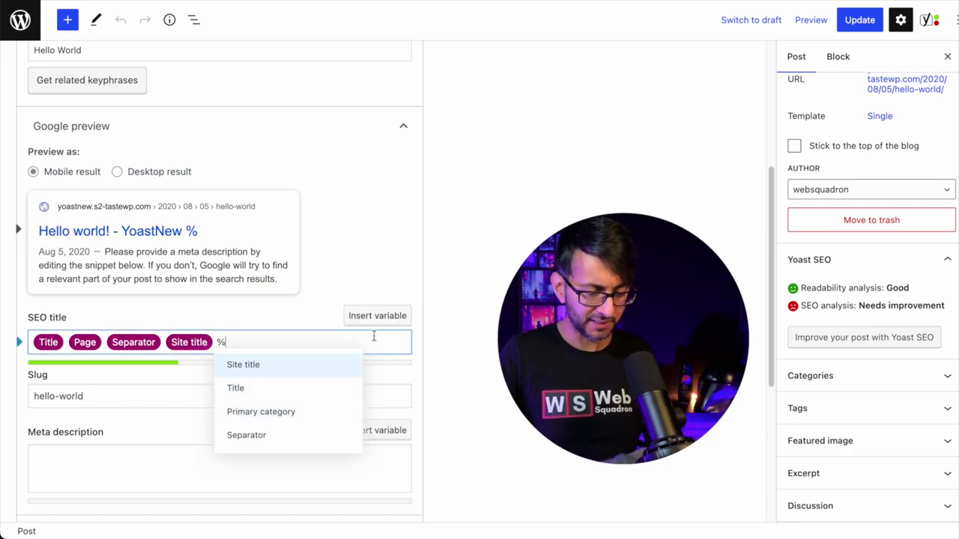
{"action": "key", "text": "BackSpace"}
{"action": "key", "text": "BackSpace"}
{"action": "key", "text": "BackSpace"}
{"action": "key", "text": "BackSpace"}
{"action": "key", "text": "BackSpace"}
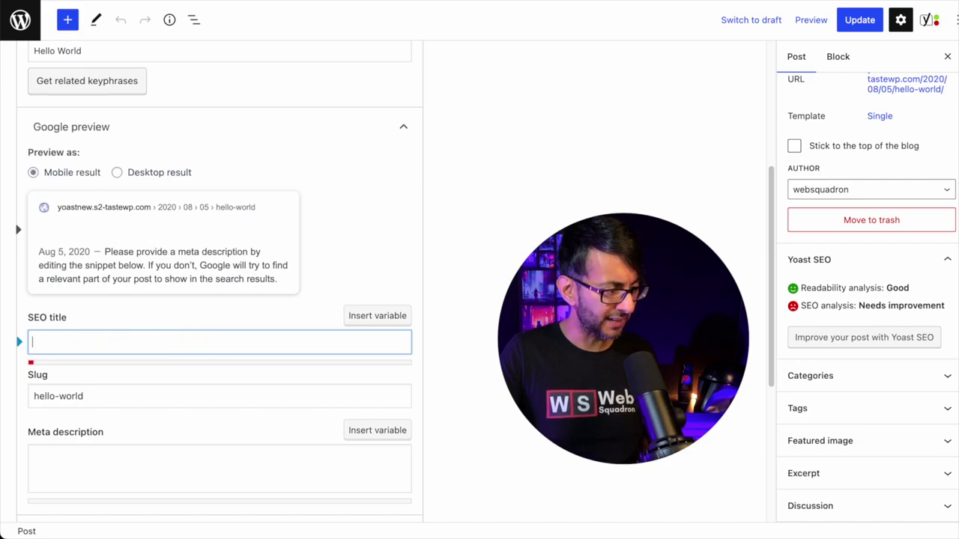
{"action": "type", "text": "Hello World"}
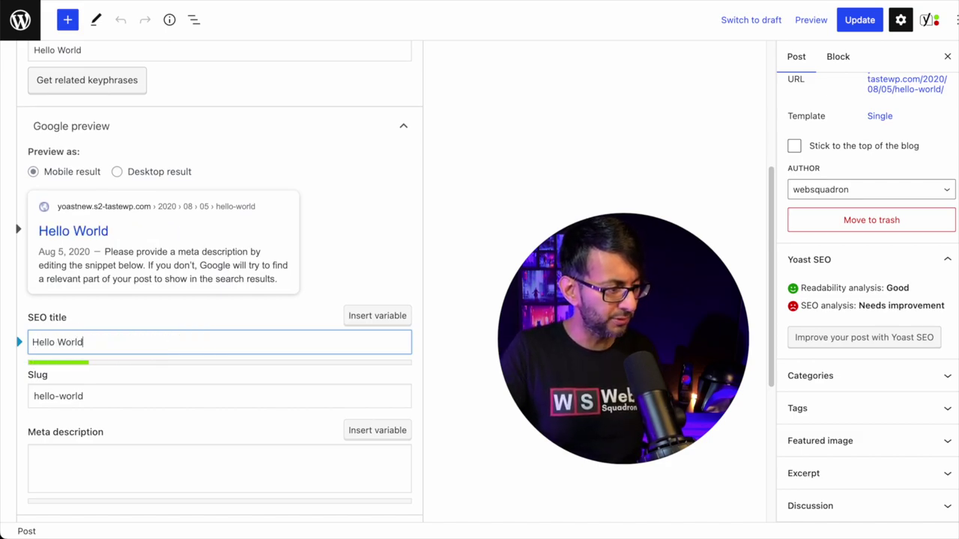
{"action": "type", "text": " - 50 Amazing Pists"}
- Write the meta description about the first WordPress post, changing Rankmath to Yoast
{"action": "left_click", "coordinate": [178, 464]}
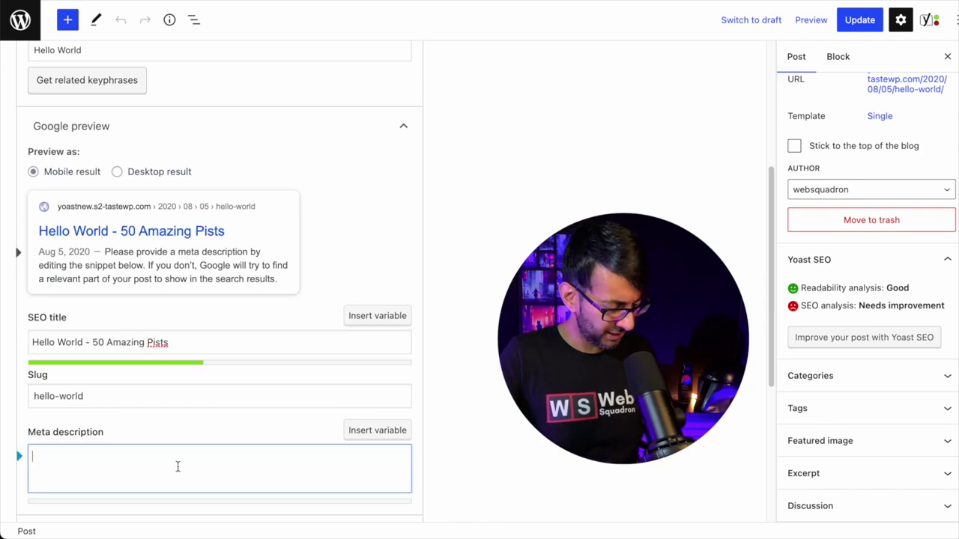
{"action": "type", "text": "Hello World is the first Wordpress Post used with Rankmath. Welcome to a world of posts. Don't you love how quick and easy it is?"}
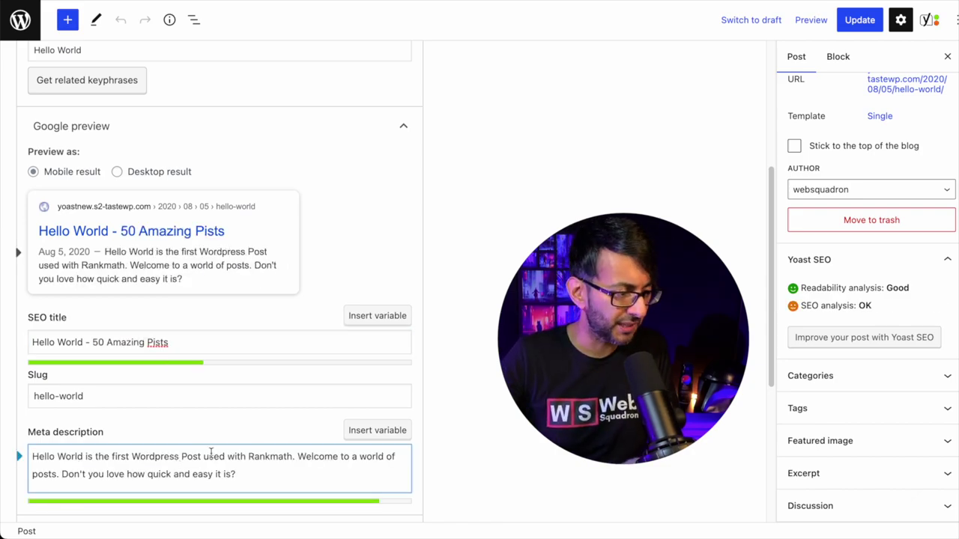
{"action": "double_click", "coordinate": [268, 458]}
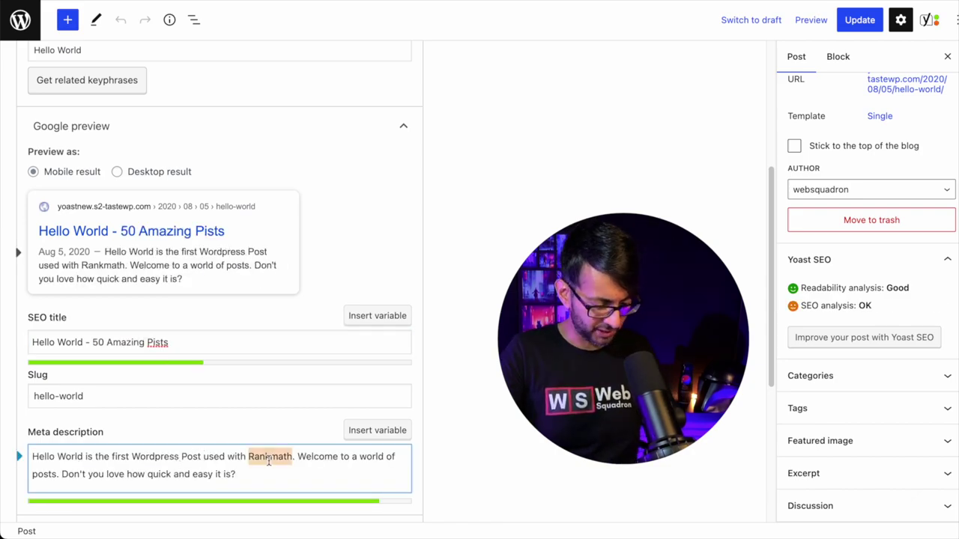
{"action": "type", "text": "Yoast"}
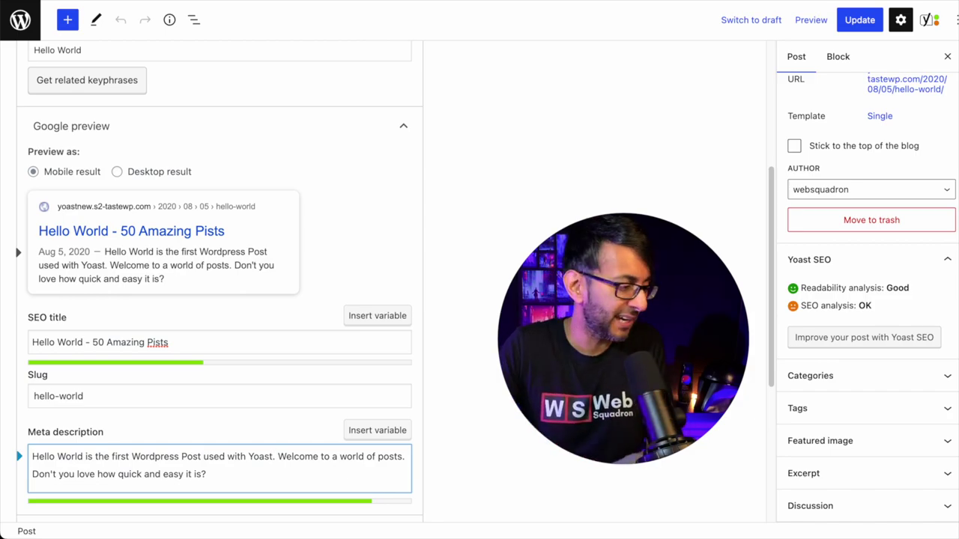
{"action": "scroll", "coordinate": [404, 254], "scroll_direction": "down", "scroll_amount": 5}
- Expand Yoast's SEO analysis for Hello World, showing 6 problems and 7 good results
{"action": "left_click", "coordinate": [399, 249]}
{"action": "scroll", "coordinate": [399, 247], "scroll_direction": "down", "scroll_amount": 2}
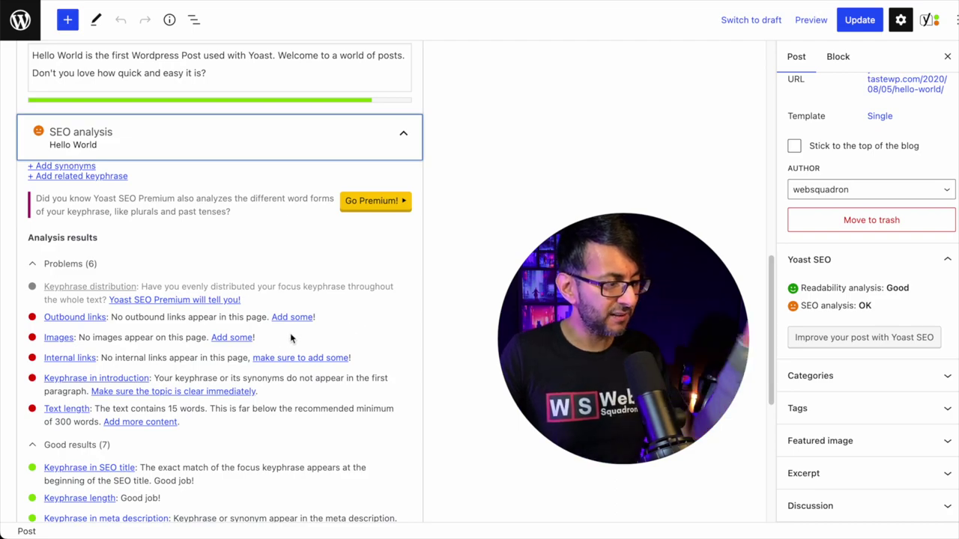
{"action": "scroll", "coordinate": [252, 336], "scroll_direction": "down", "scroll_amount": 2}
{"action": "scroll", "coordinate": [253, 335], "scroll_direction": "down", "scroll_amount": 2}
{"action": "scroll", "coordinate": [150, 232], "scroll_direction": "up", "scroll_amount": 1}
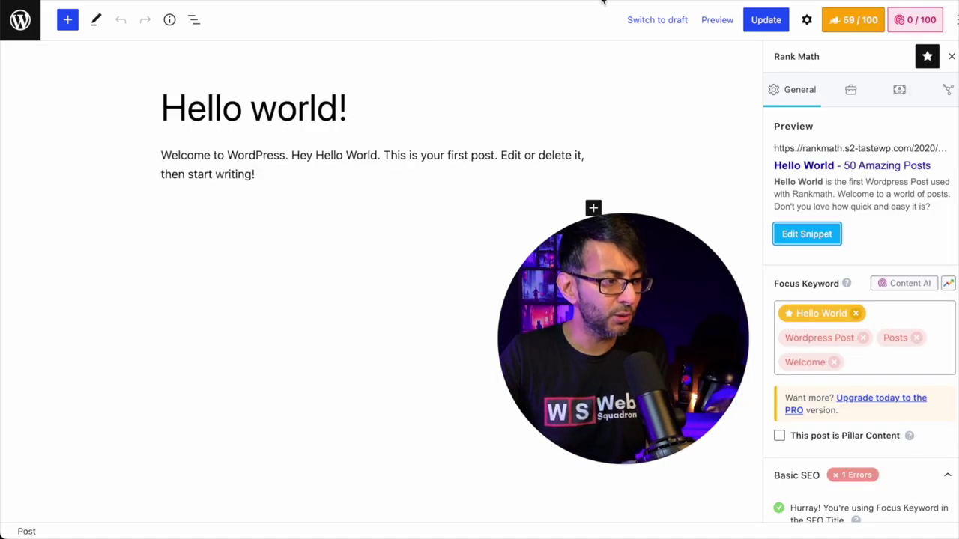
- Expand Rank Math's Additional checks to see its seven errors
{"action": "scroll", "coordinate": [854, 343], "scroll_direction": "down", "scroll_amount": 4}
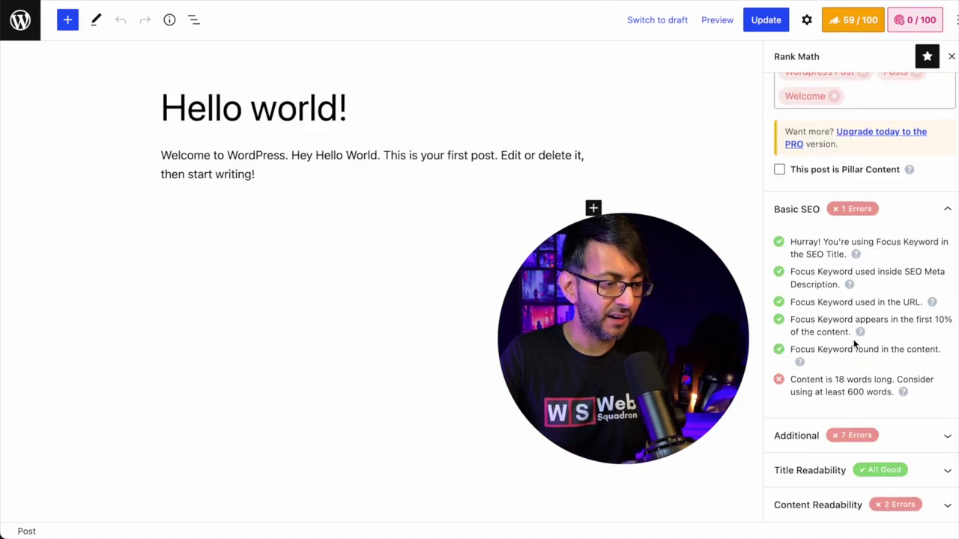
{"action": "left_click", "coordinate": [926, 431]}
{"action": "scroll", "coordinate": [925, 419], "scroll_direction": "down", "scroll_amount": 4}
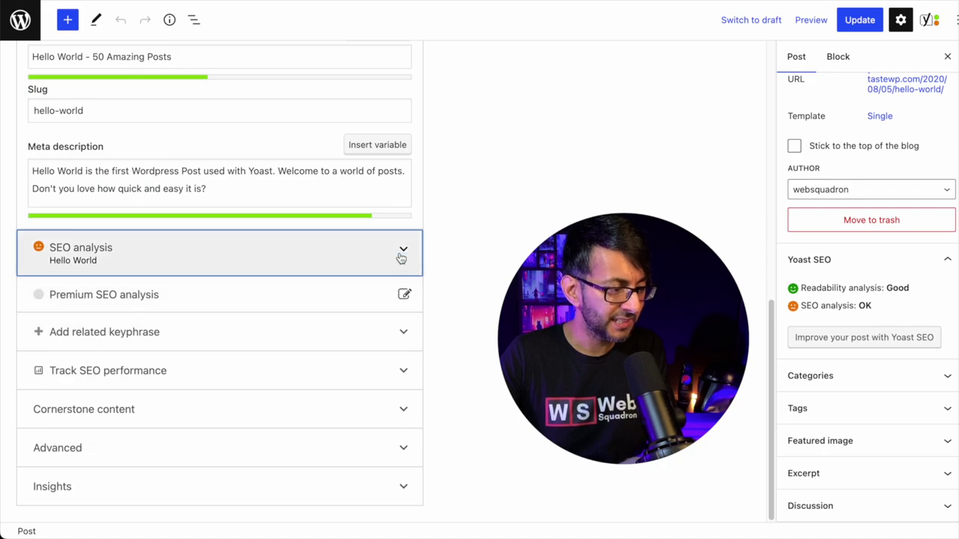
- Scroll through Yoast's SEO analysis results for comparison, then collapse the section
{"action": "left_click", "coordinate": [400, 257]}
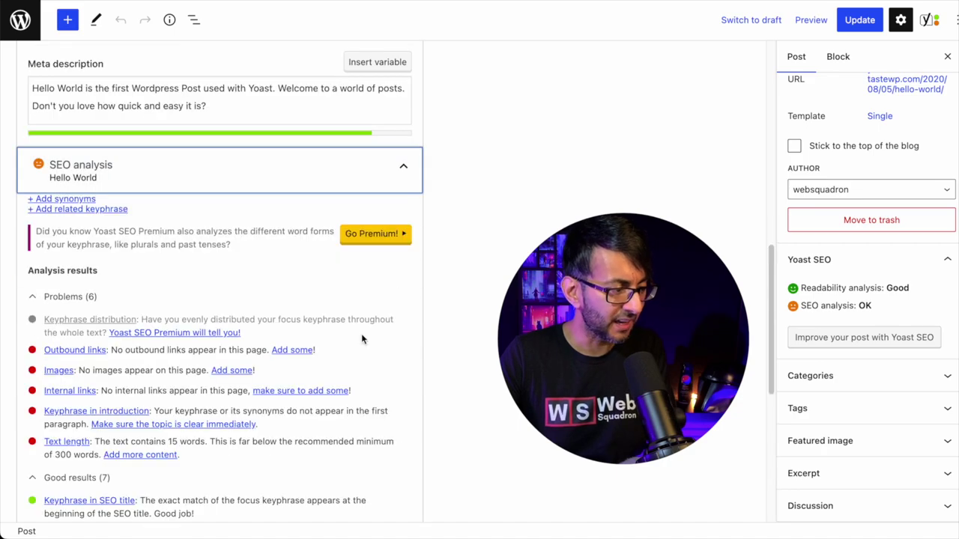
{"action": "scroll", "coordinate": [343, 346], "scroll_direction": "down", "scroll_amount": 5}
{"action": "scroll", "coordinate": [322, 271], "scroll_direction": "up", "scroll_amount": 3}
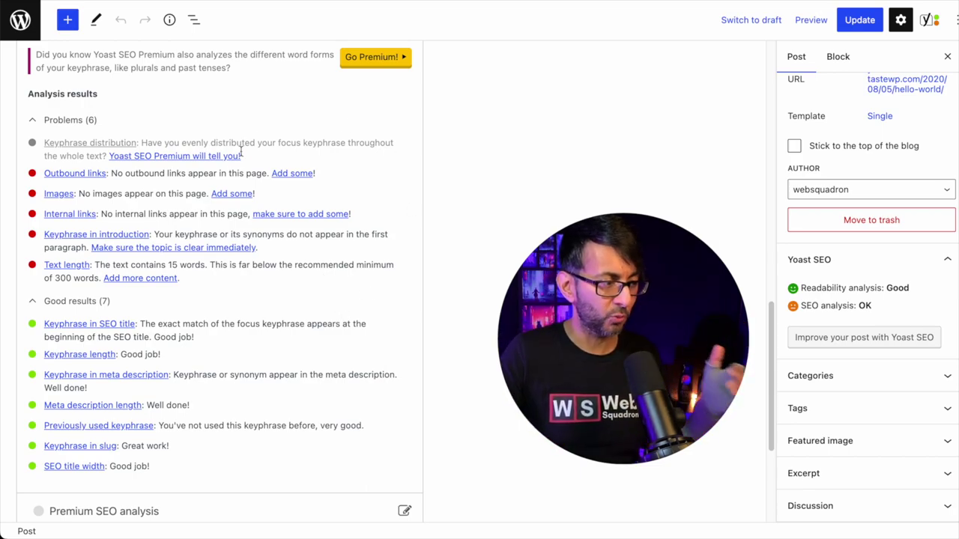
{"action": "scroll", "coordinate": [242, 153], "scroll_direction": "up", "scroll_amount": 3}
{"action": "left_click", "coordinate": [339, 129]}
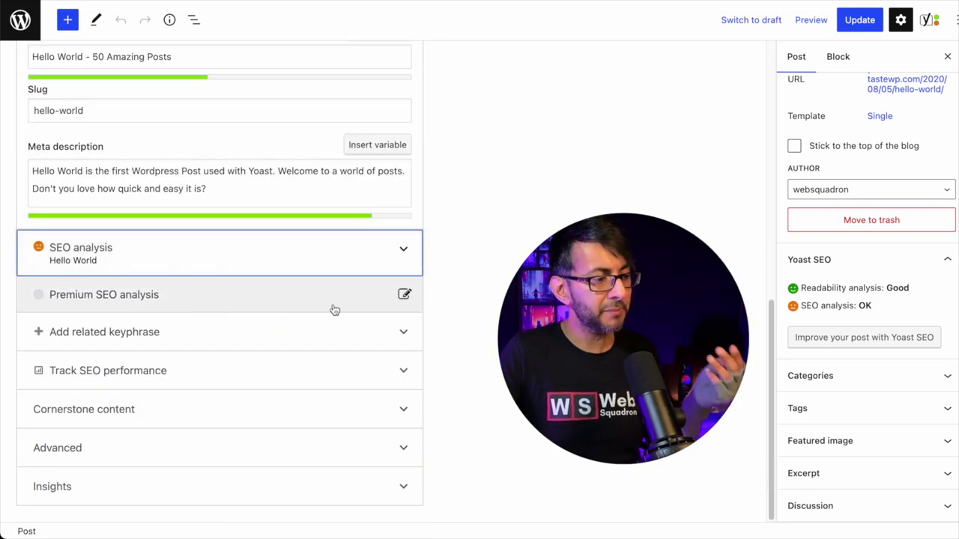
- Preview Yoast Premium analysis and related keyphrases, then expand Track SEO performance with Wincher tracking
{"action": "left_click", "coordinate": [379, 299]}
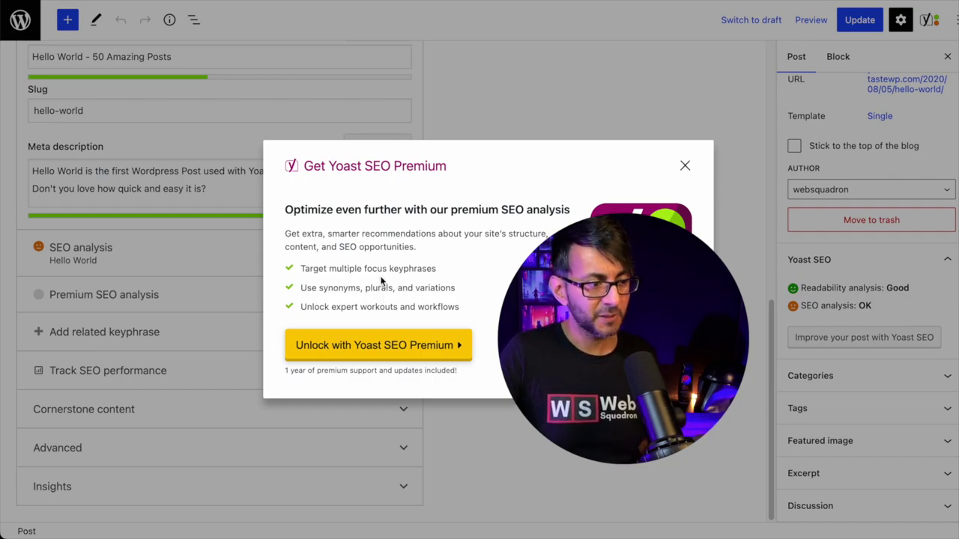
{"action": "left_click", "coordinate": [684, 167]}
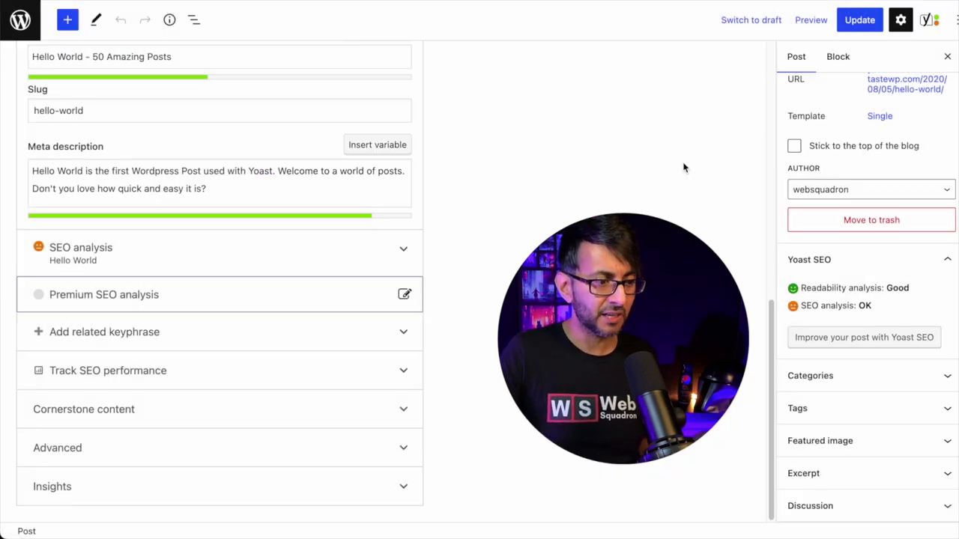
{"action": "left_click", "coordinate": [269, 342]}
{"action": "scroll", "coordinate": [303, 392], "scroll_direction": "down", "scroll_amount": 2}
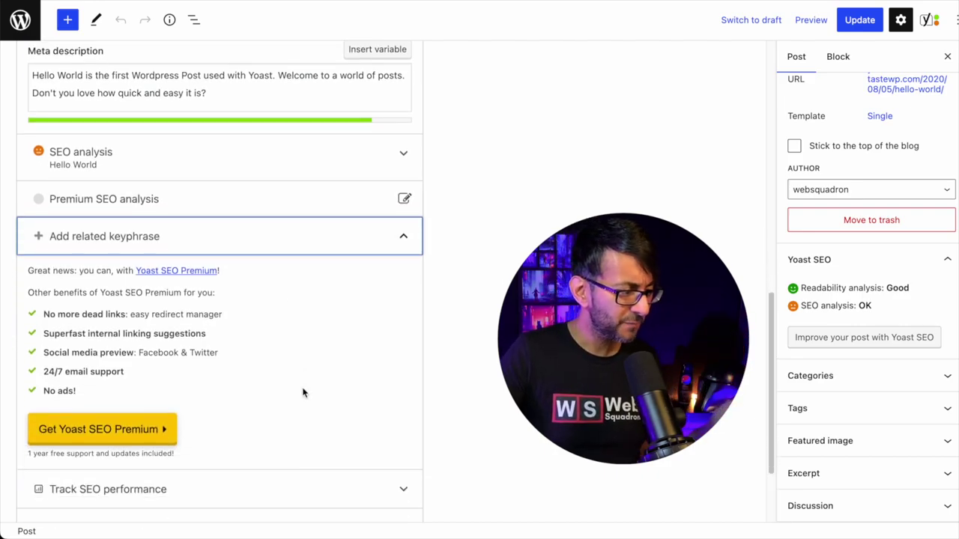
{"action": "left_click", "coordinate": [296, 237]}
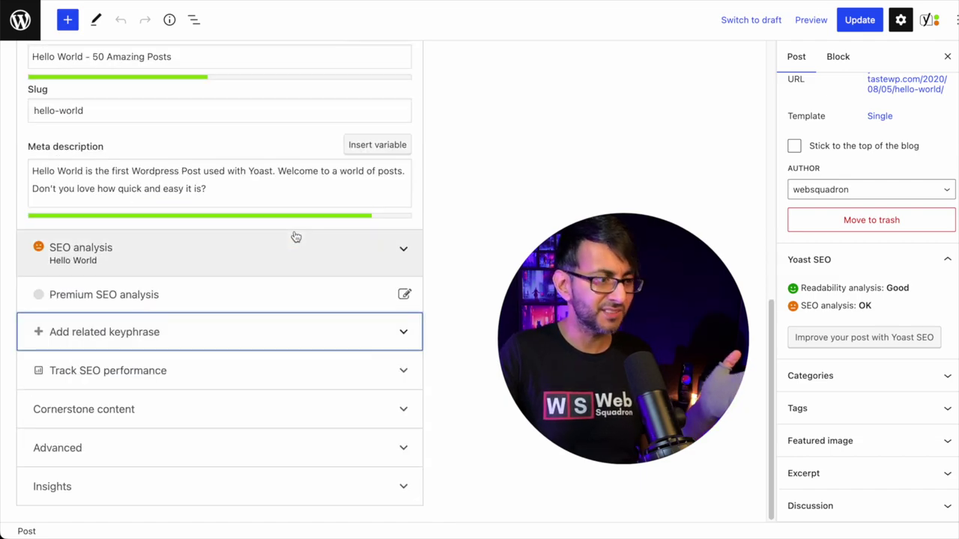
{"action": "left_click", "coordinate": [227, 373]}
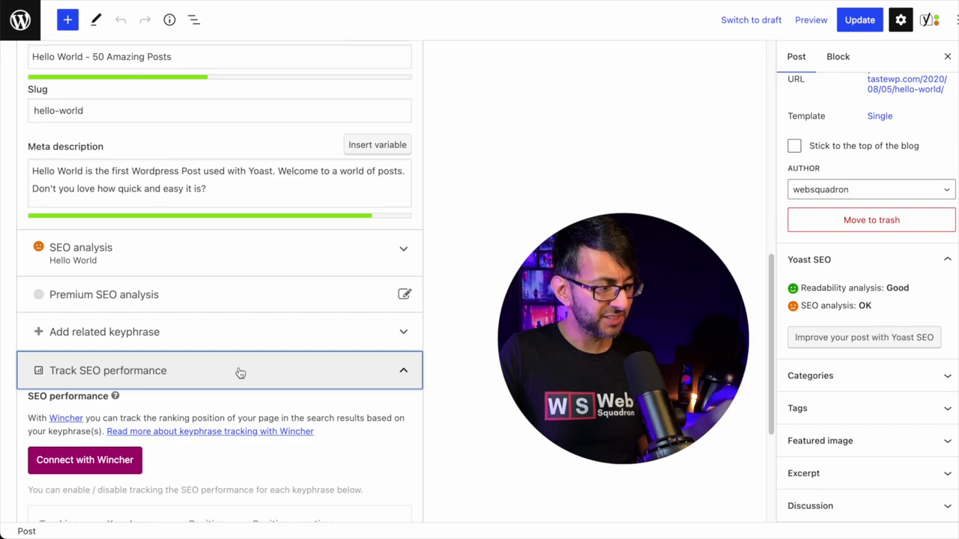
- Close Track SEO performance and expand Cornerstone content, showing the post not marked cornerstone
{"action": "scroll", "coordinate": [240, 372], "scroll_direction": "down", "scroll_amount": 2}
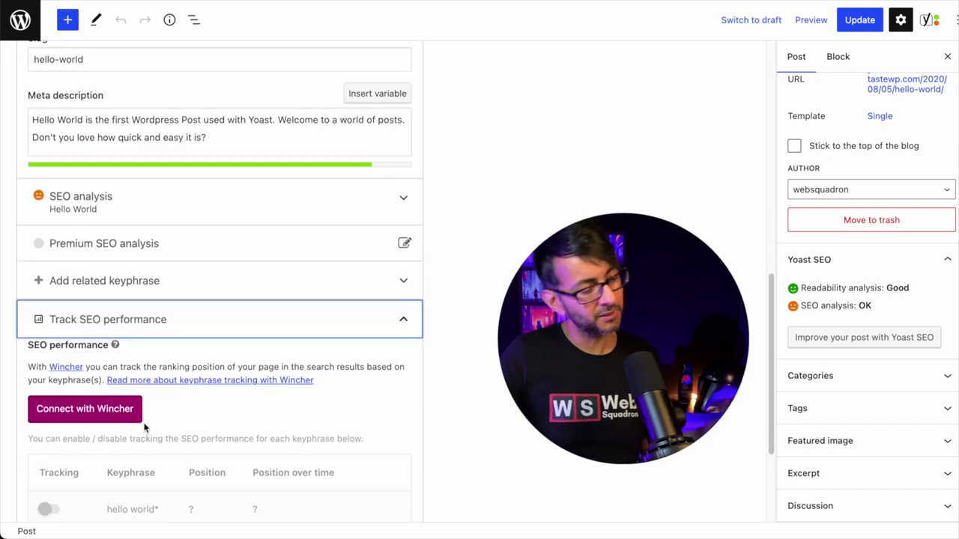
{"action": "left_click", "coordinate": [240, 331]}
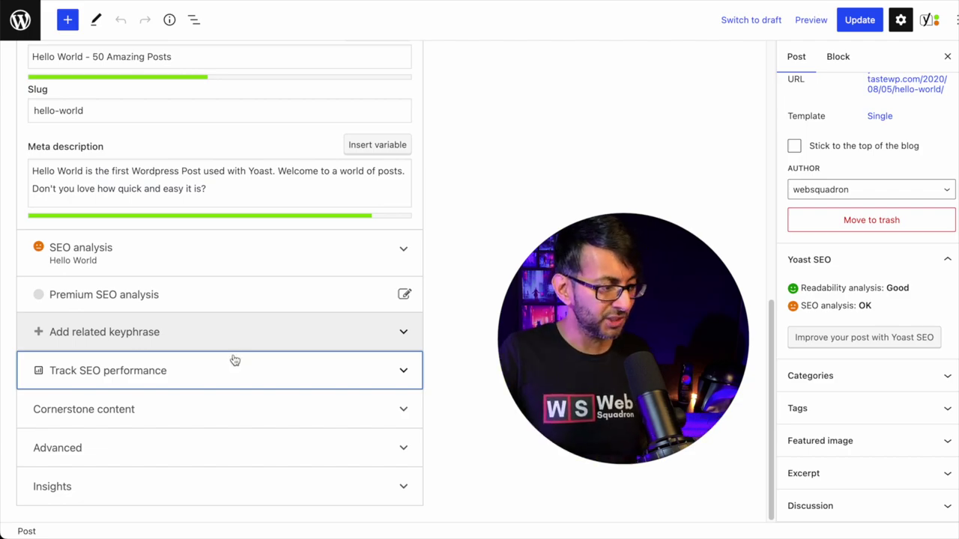
{"action": "left_click", "coordinate": [234, 361]}
{"action": "left_click", "coordinate": [273, 316]}
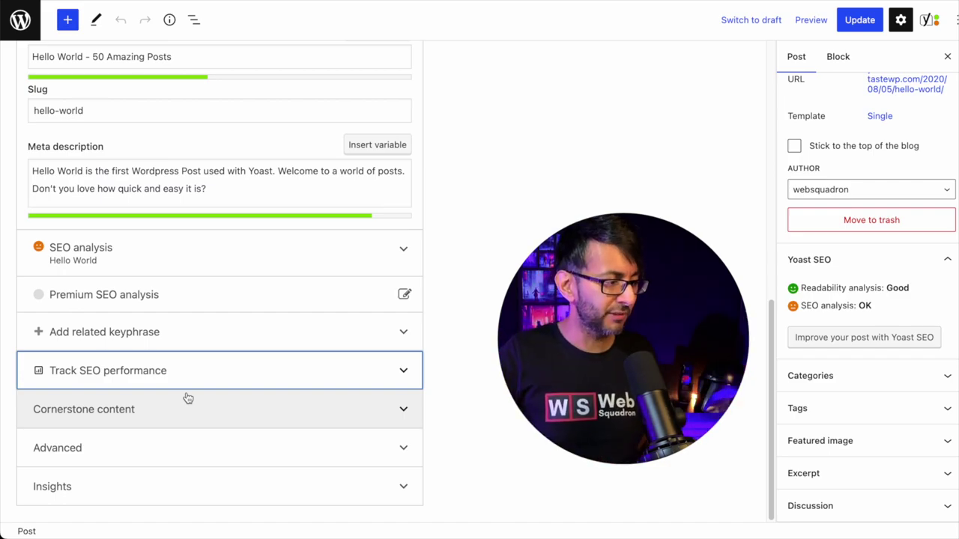
{"action": "left_click", "coordinate": [249, 417]}
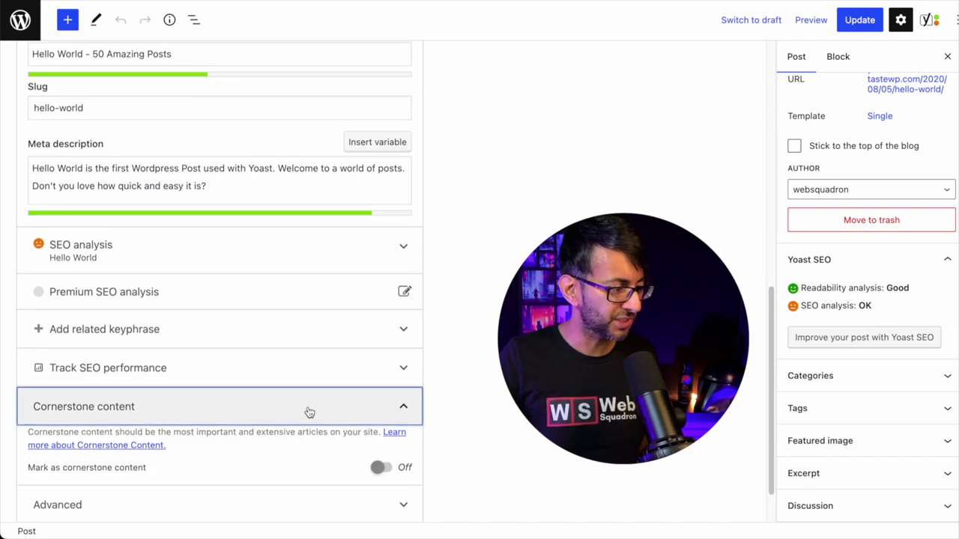
- Expand Yoast's Advanced settings and leave 'Allow search engines' at the default Yes
{"action": "scroll", "coordinate": [330, 389], "scroll_direction": "down", "scroll_amount": 1}
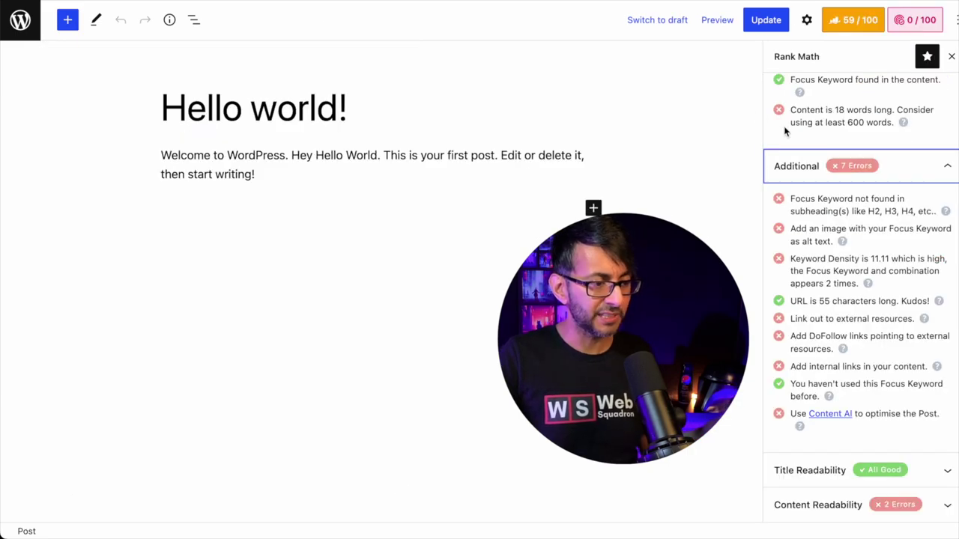
{"action": "scroll", "coordinate": [791, 230], "scroll_direction": "up", "scroll_amount": 10}
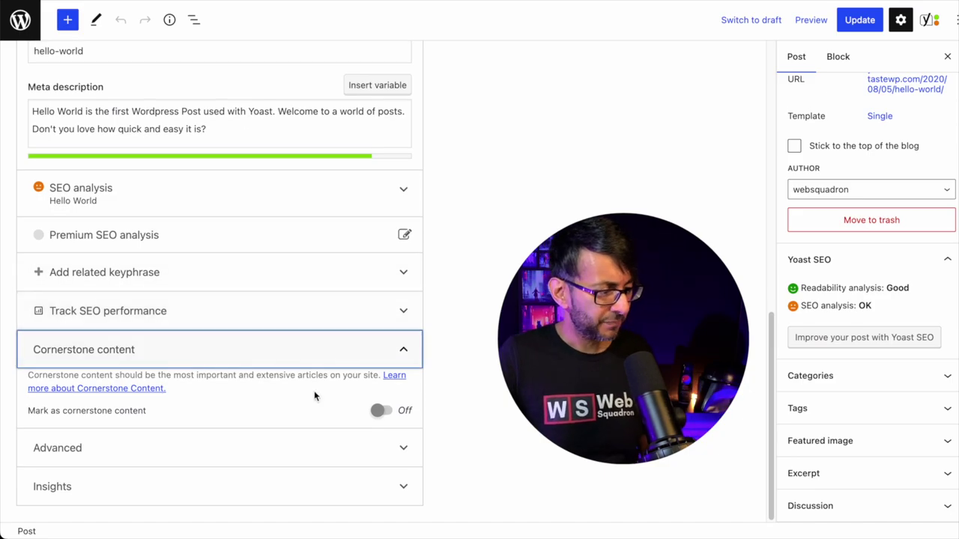
{"action": "left_click", "coordinate": [325, 446]}
{"action": "scroll", "coordinate": [336, 364], "scroll_direction": "down", "scroll_amount": 4}
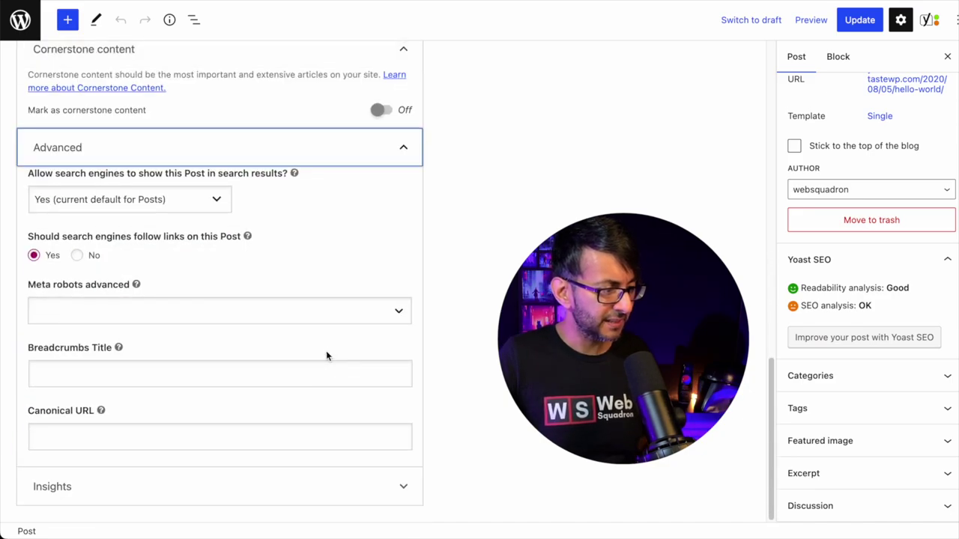
{"action": "left_click", "coordinate": [202, 208]}
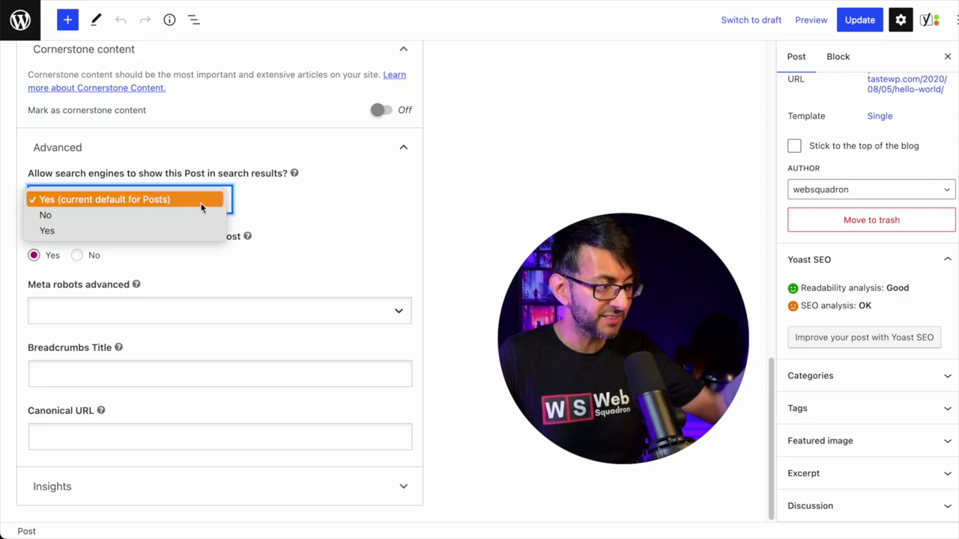
{"action": "left_click", "coordinate": [306, 215]}
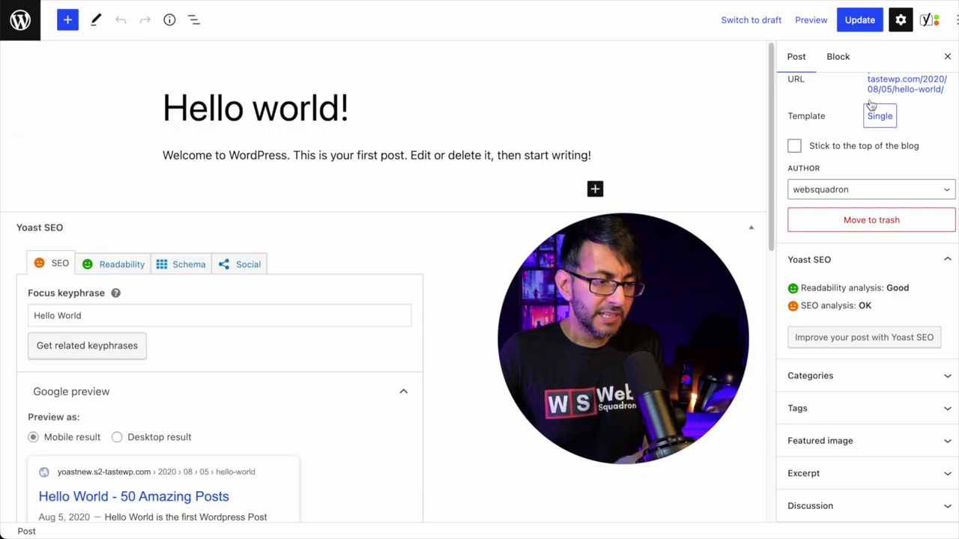
- Swap the post Settings sidebar for the Yoast SEO sidebar panel
{"action": "left_click", "coordinate": [929, 20]}
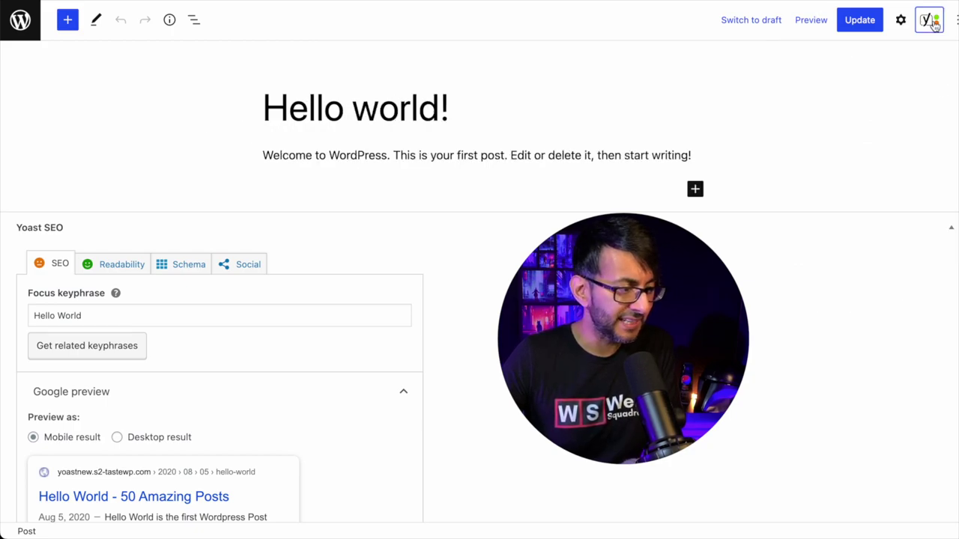
{"action": "left_click", "coordinate": [933, 21]}
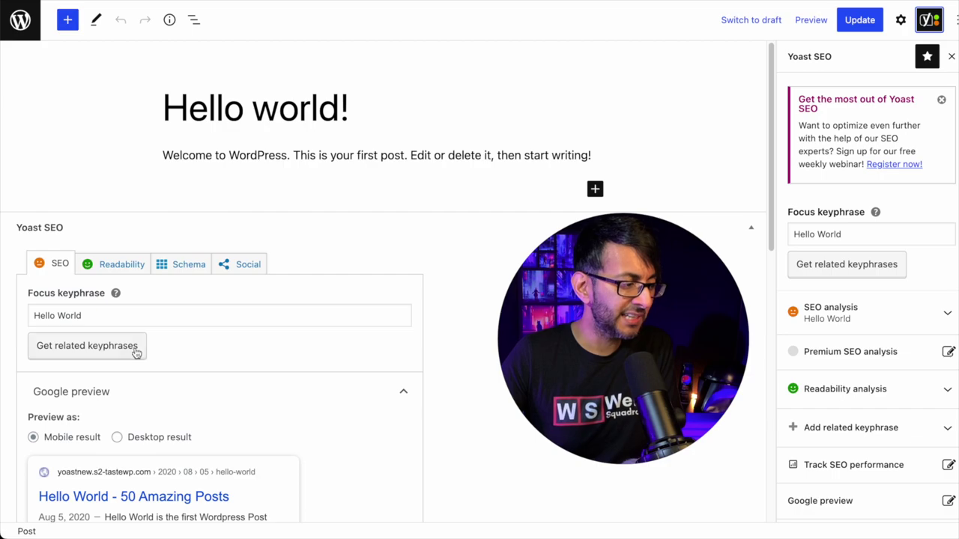
{"action": "scroll", "coordinate": [241, 343], "scroll_direction": "down", "scroll_amount": 6}
{"action": "scroll", "coordinate": [241, 343], "scroll_direction": "up", "scroll_amount": 4}
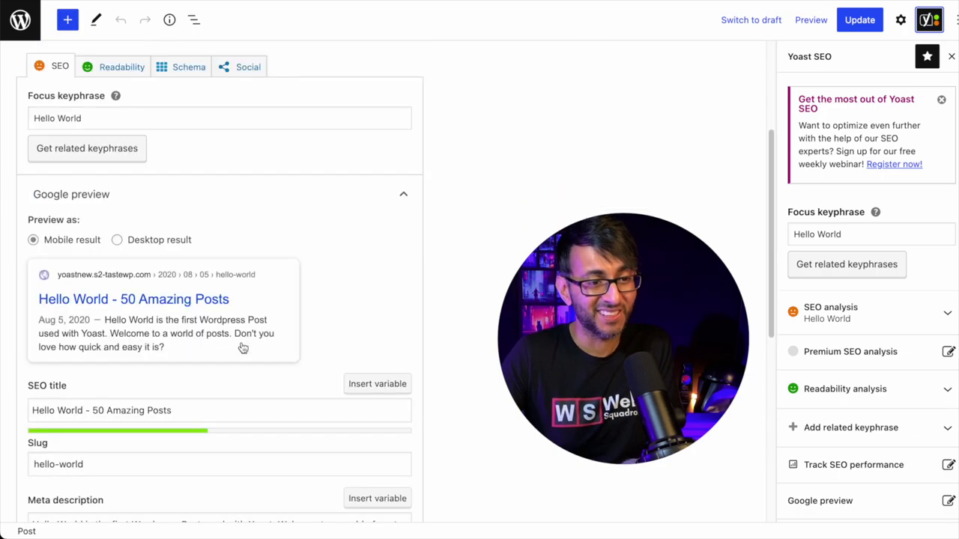
{"action": "scroll", "coordinate": [241, 347], "scroll_direction": "up", "scroll_amount": 3}
- Expand and review the SEO analysis results in the Yoast sidebar, then collapse them
{"action": "left_click", "coordinate": [921, 316]}
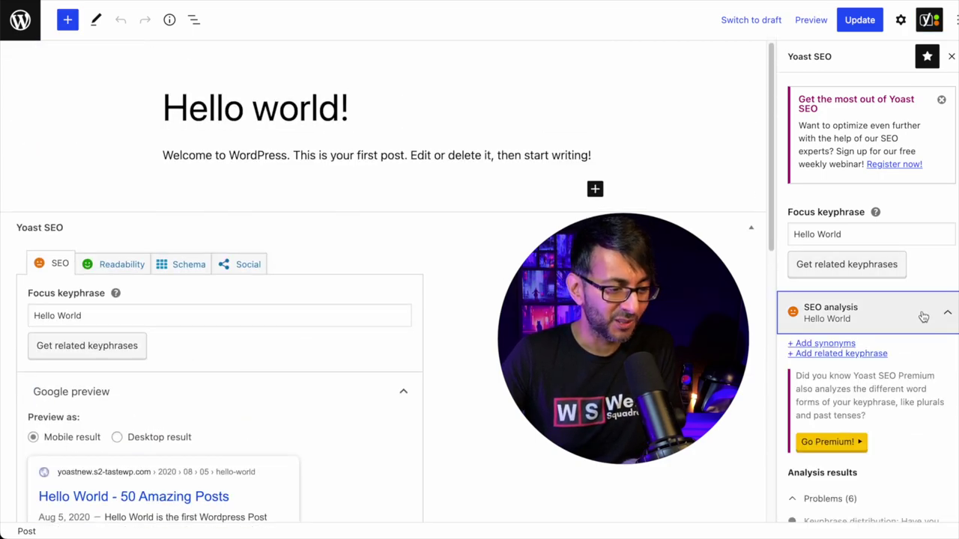
{"action": "left_click", "coordinate": [924, 316]}
{"action": "left_click", "coordinate": [926, 314]}
{"action": "scroll", "coordinate": [901, 327], "scroll_direction": "down", "scroll_amount": 4}
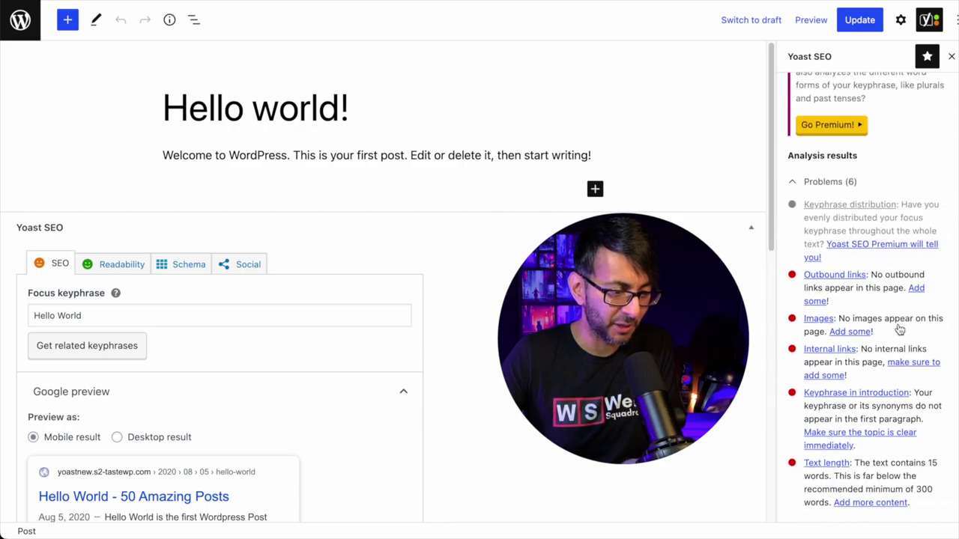
{"action": "scroll", "coordinate": [886, 367], "scroll_direction": "down", "scroll_amount": 2}
{"action": "scroll", "coordinate": [903, 299], "scroll_direction": "up", "scroll_amount": 6}
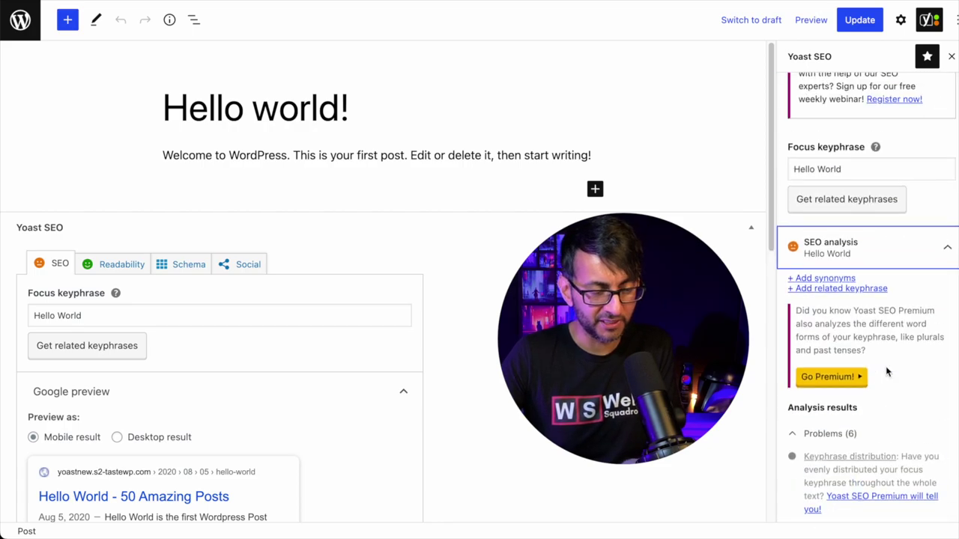
{"action": "left_click", "coordinate": [927, 322]}
{"action": "scroll", "coordinate": [877, 385], "scroll_direction": "down", "scroll_amount": 3}
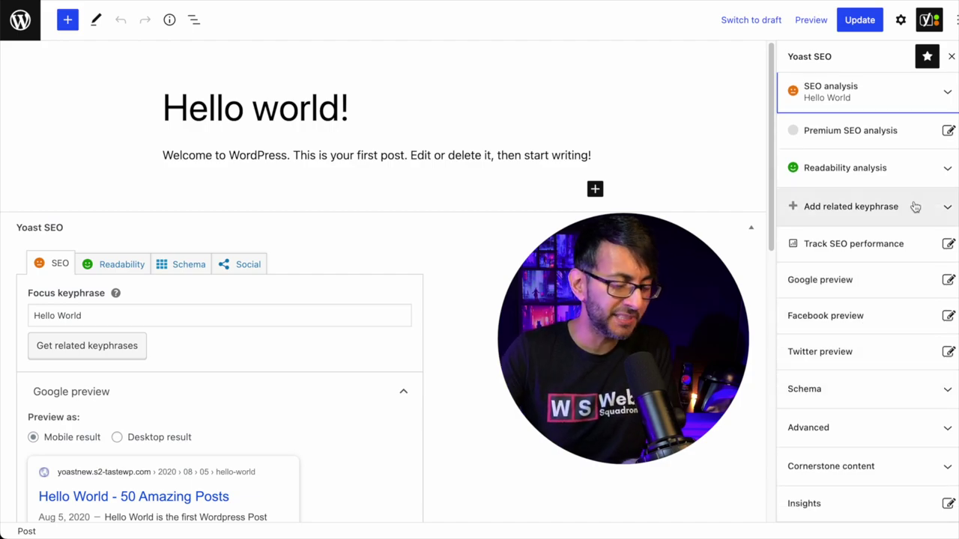
- Check the good Readability analysis results, then collapse that section
{"action": "left_click", "coordinate": [927, 178]}
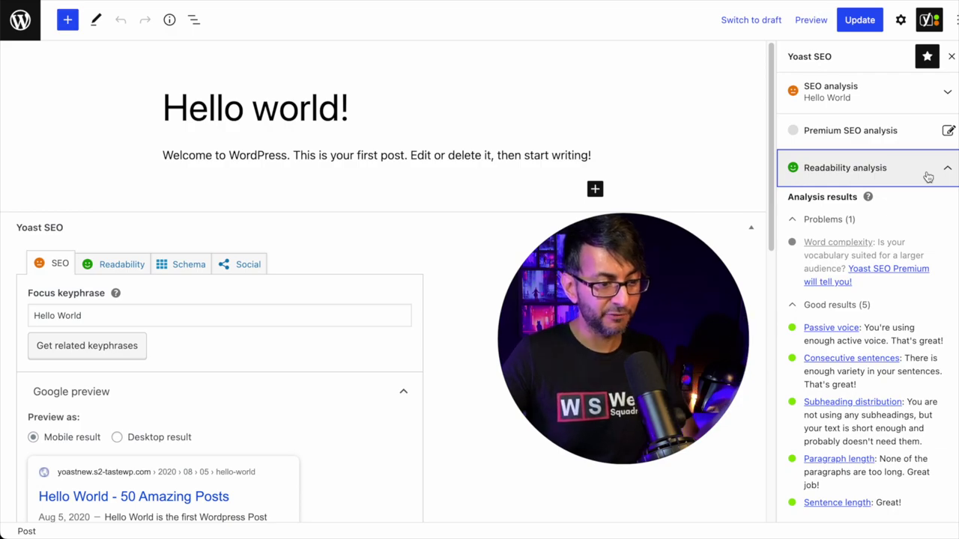
{"action": "left_click", "coordinate": [928, 176]}
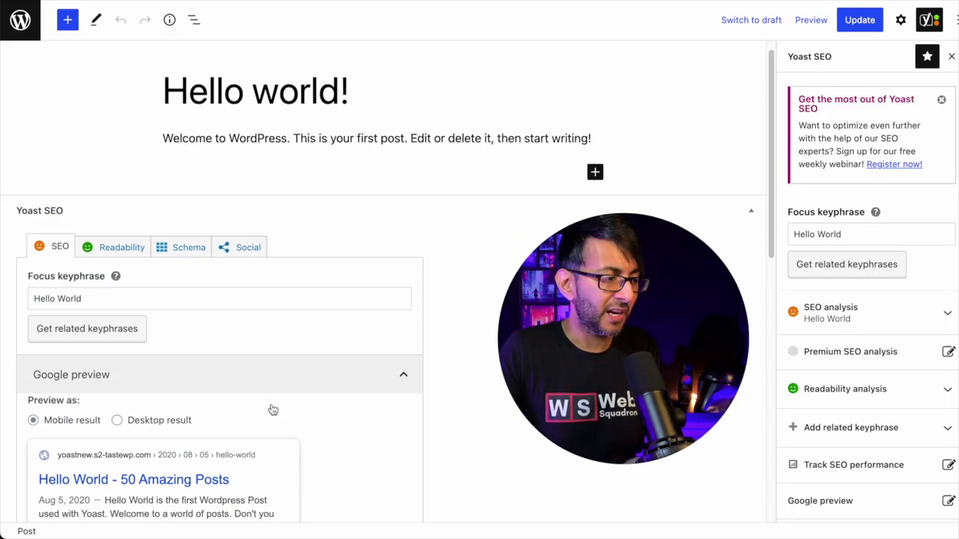
{"action": "scroll", "coordinate": [272, 409], "scroll_direction": "down", "scroll_amount": 10}
{"action": "scroll", "coordinate": [271, 409], "scroll_direction": "up", "scroll_amount": 10}
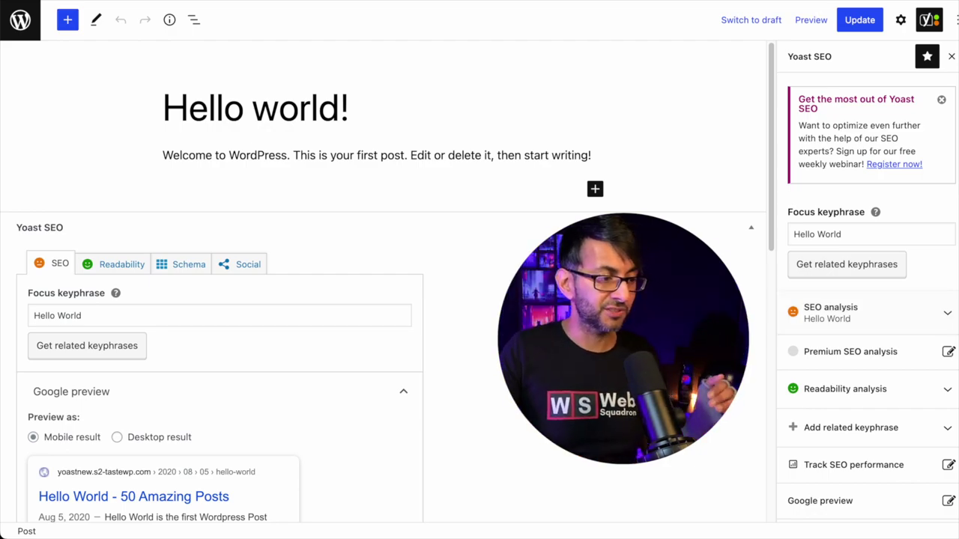
{"action": "scroll", "coordinate": [246, 501], "scroll_direction": "down", "scroll_amount": 6}
- Collapse the Yoast SEO metabox at the bottom of the post editor
{"action": "scroll", "coordinate": [254, 443], "scroll_direction": "up", "scroll_amount": 3}
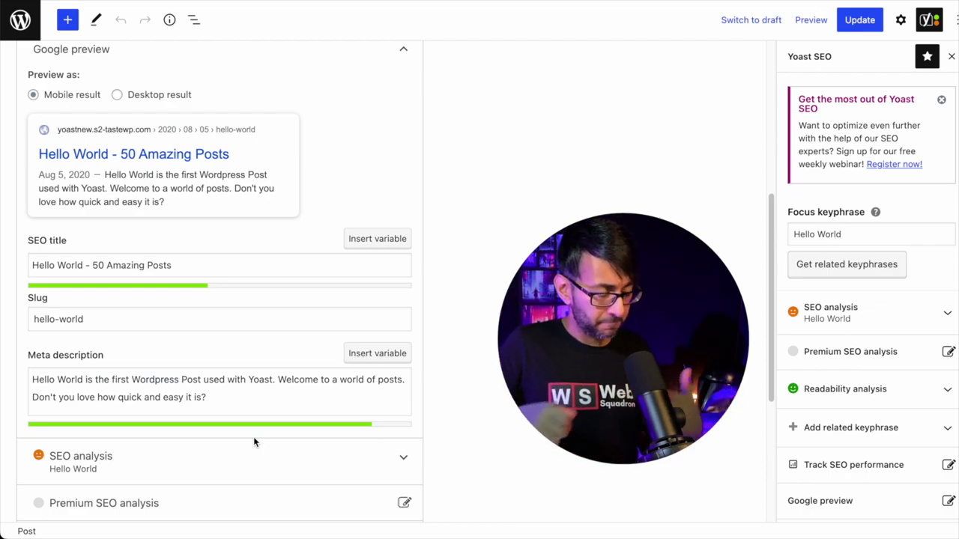
{"action": "scroll", "coordinate": [322, 415], "scroll_direction": "up", "scroll_amount": 5}
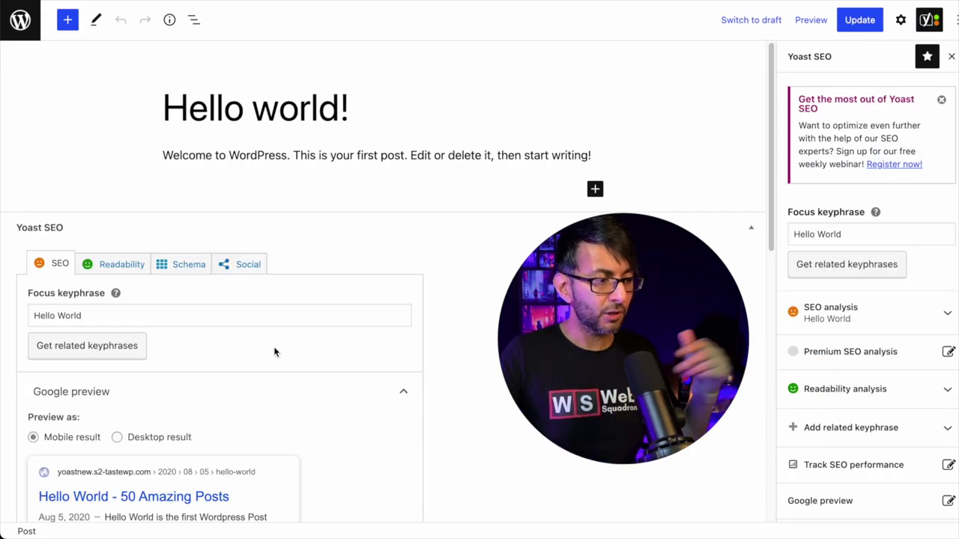
{"action": "left_click", "coordinate": [751, 228]}
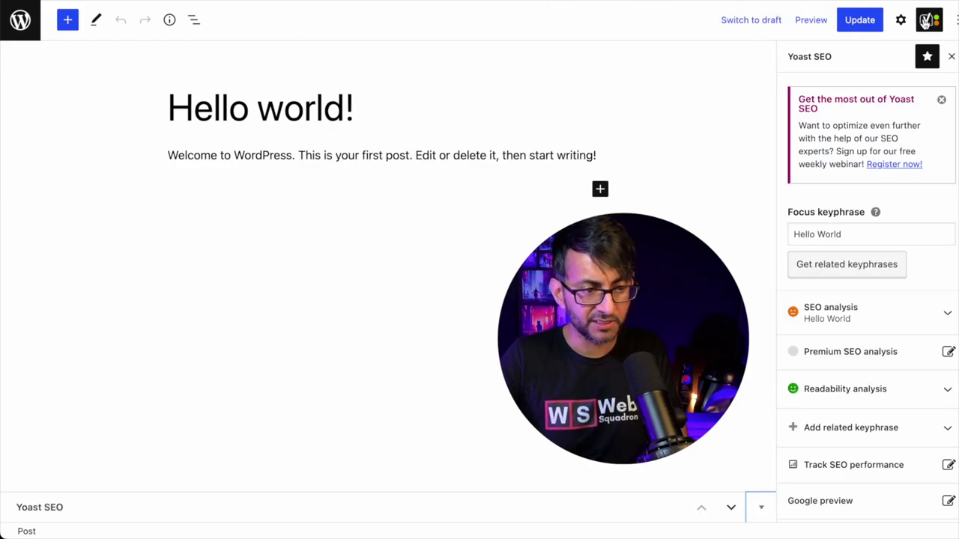
- Review the sidebar SEO analysis and update the Hello world post until 'Post updated.' appears
{"action": "left_click", "coordinate": [952, 21]}
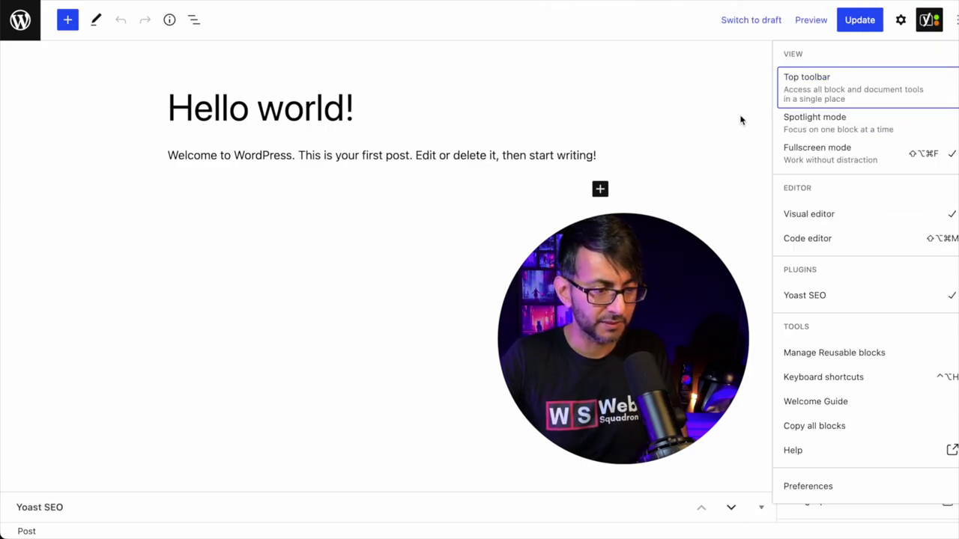
{"action": "left_click", "coordinate": [926, 24]}
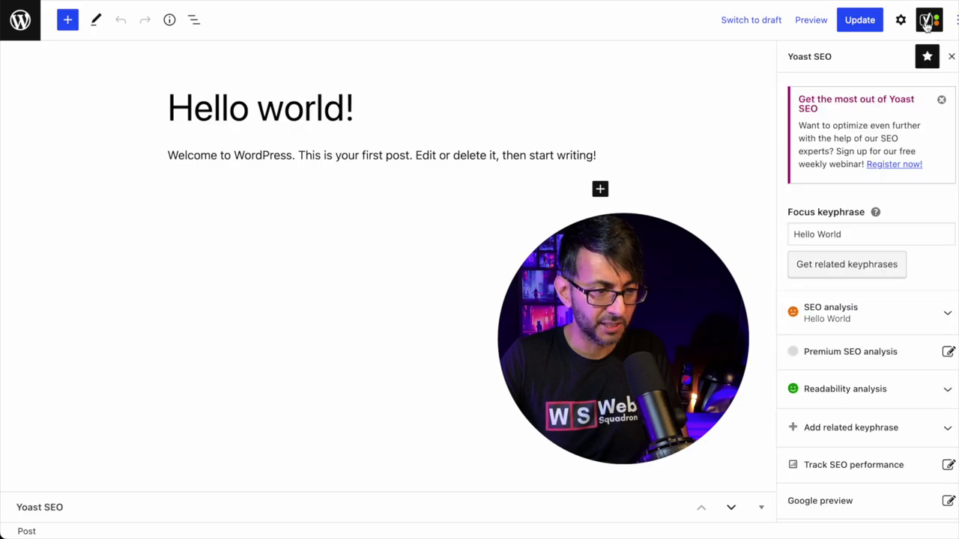
{"action": "scroll", "coordinate": [856, 271], "scroll_direction": "down", "scroll_amount": 2}
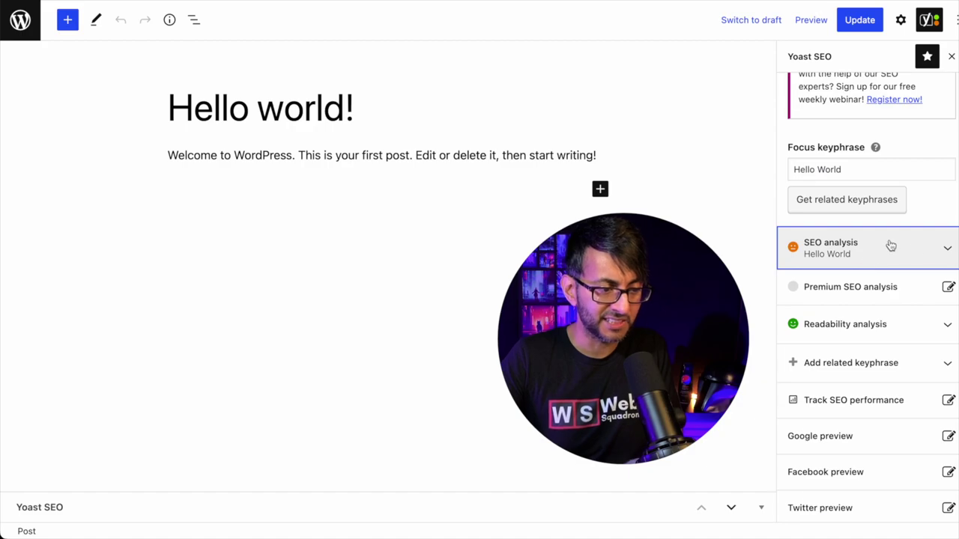
{"action": "left_click", "coordinate": [891, 246]}
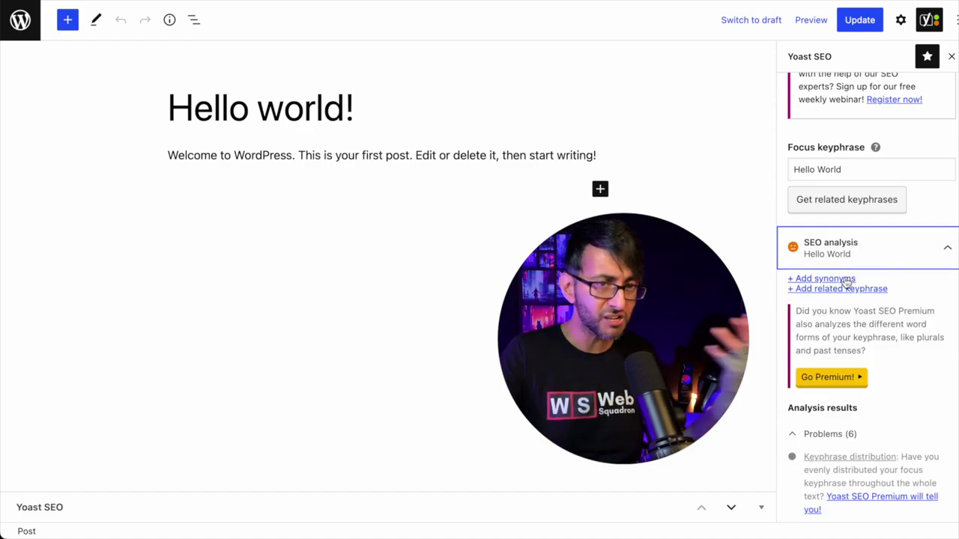
{"action": "scroll", "coordinate": [856, 304], "scroll_direction": "down", "scroll_amount": 7}
{"action": "scroll", "coordinate": [858, 314], "scroll_direction": "down", "scroll_amount": 5}
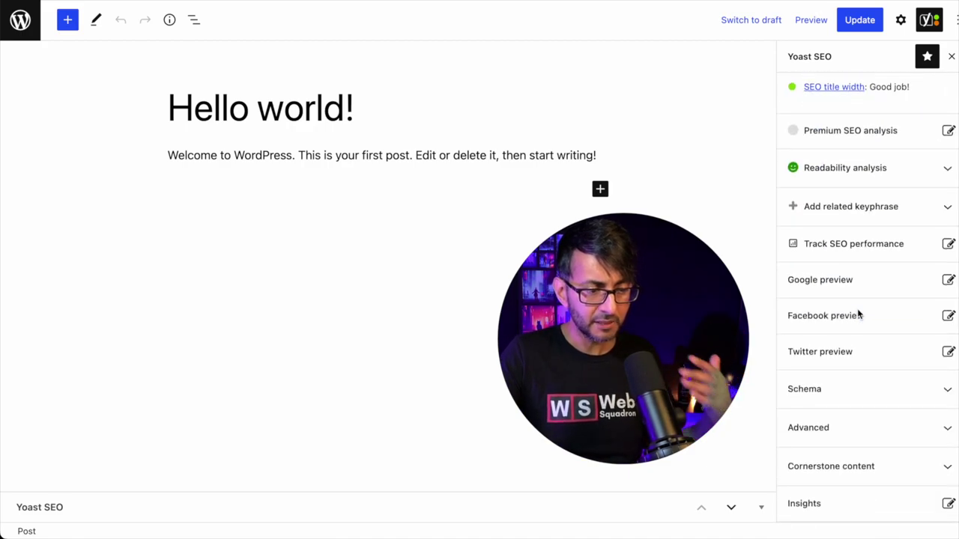
{"action": "scroll", "coordinate": [858, 315], "scroll_direction": "up", "scroll_amount": 6}
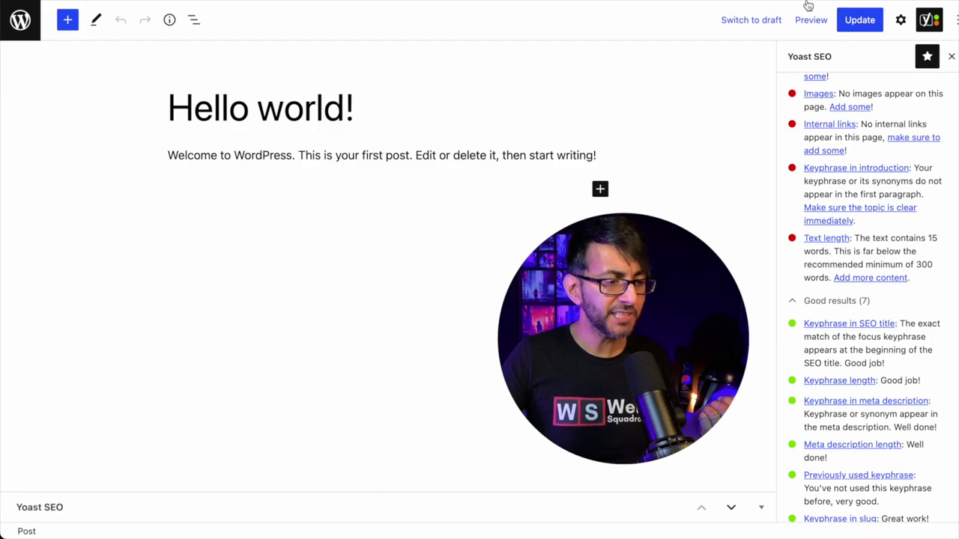
{"action": "left_click", "coordinate": [858, 21]}
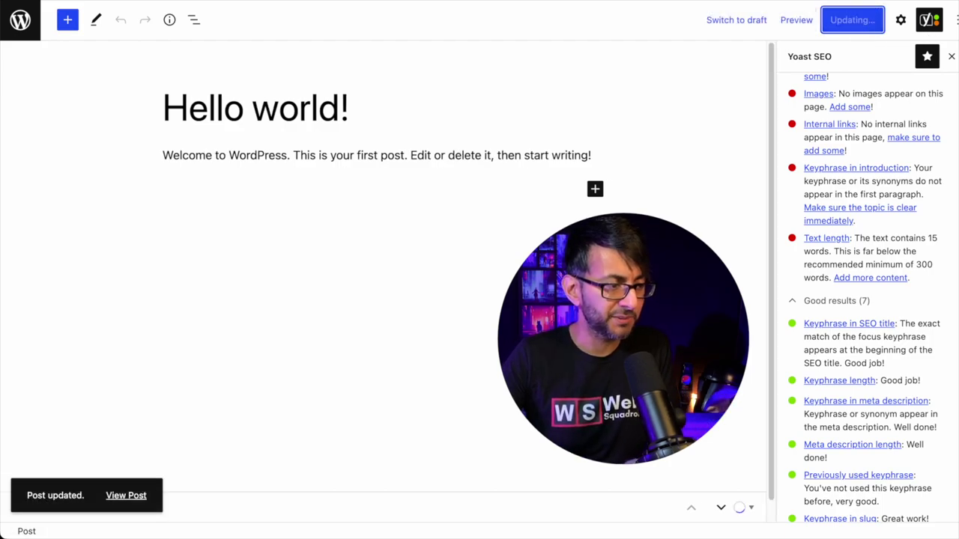
{"action": "left_click", "coordinate": [876, 28]}
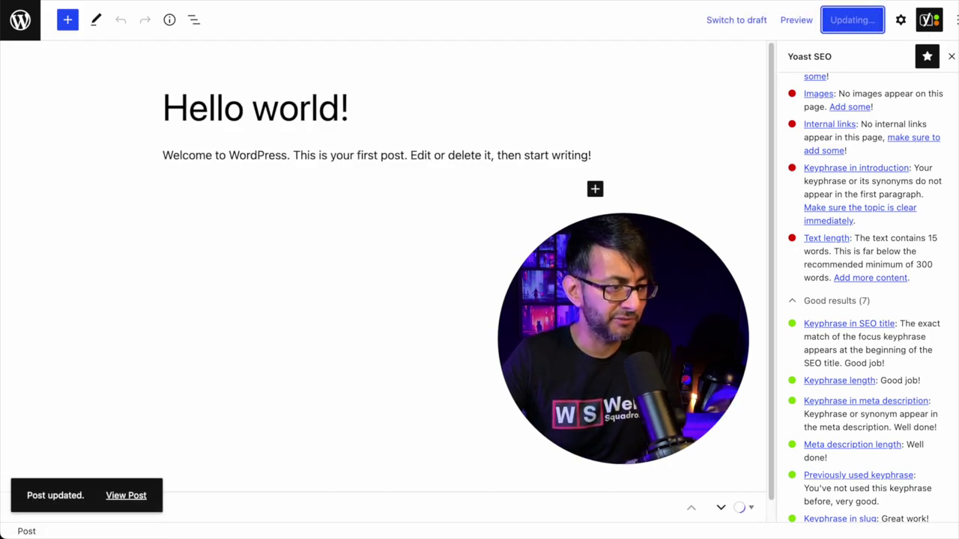